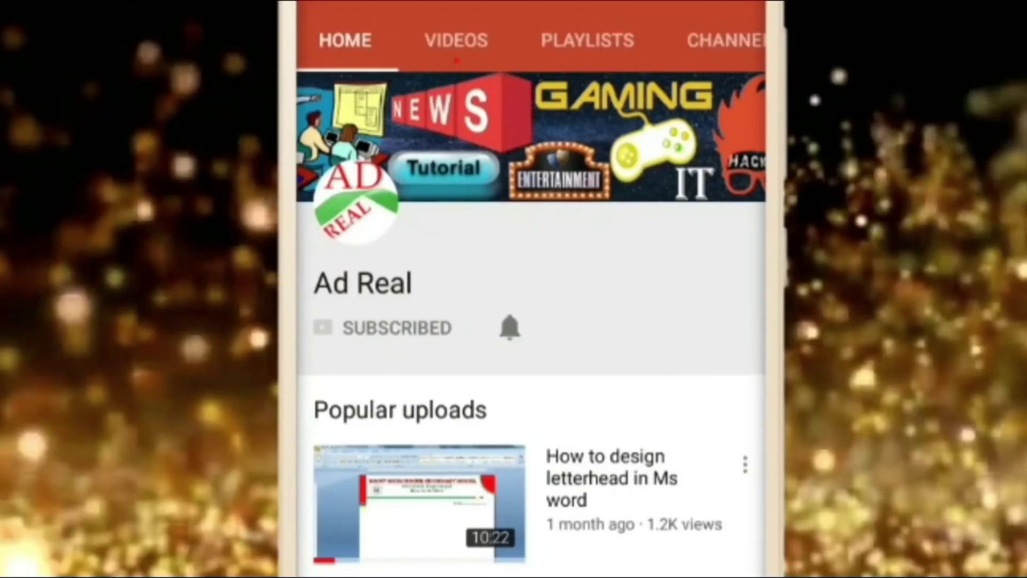
Step: Turn on notifications for the Ad Real YouTube channel with the bell icon
click(510, 327)
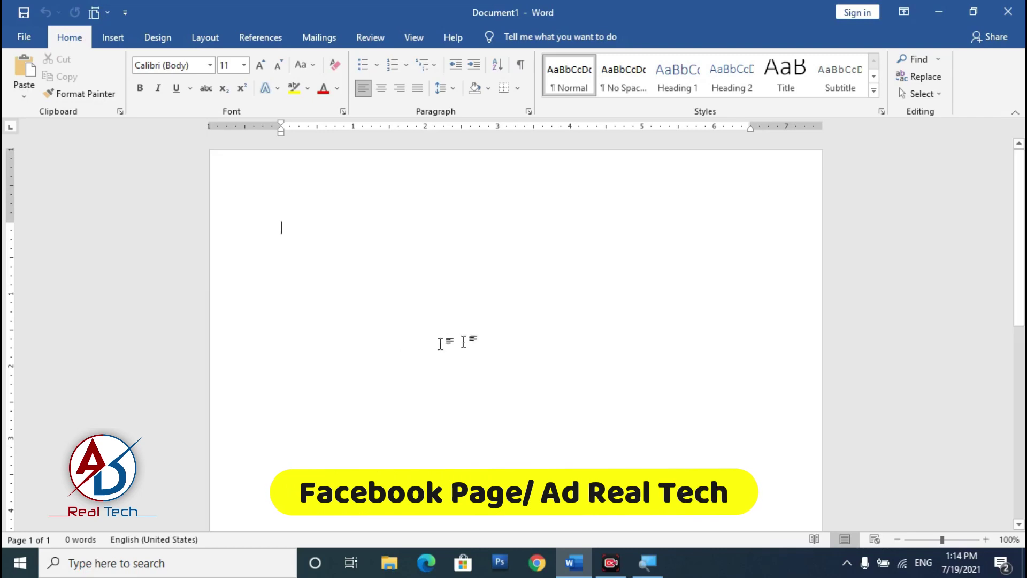
Step: Apply Narrow 0.5-inch margins, then open More Paper Sizes in Page Setup
ctrl+scroll(316, 235, up, 1)
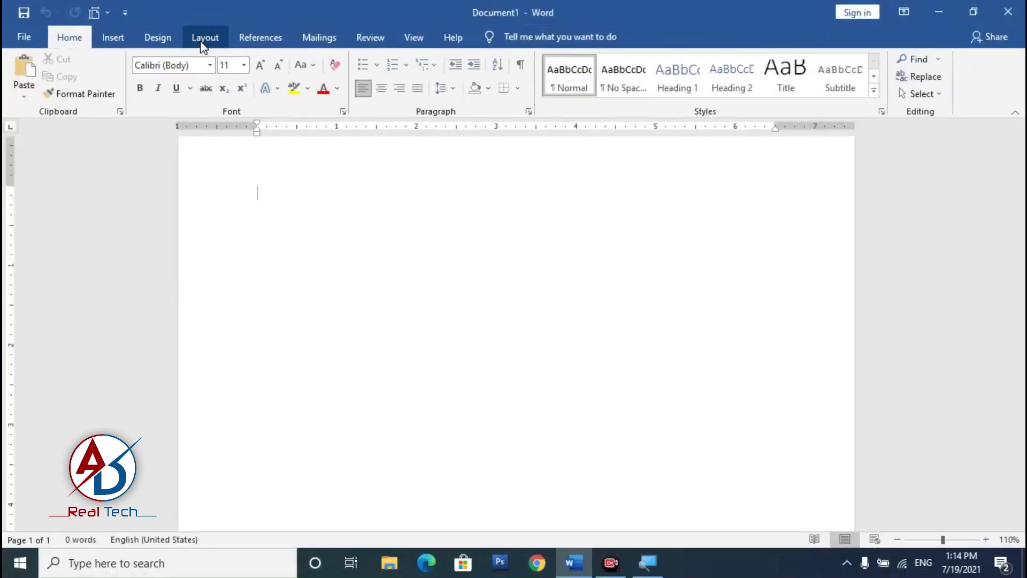
click(200, 48)
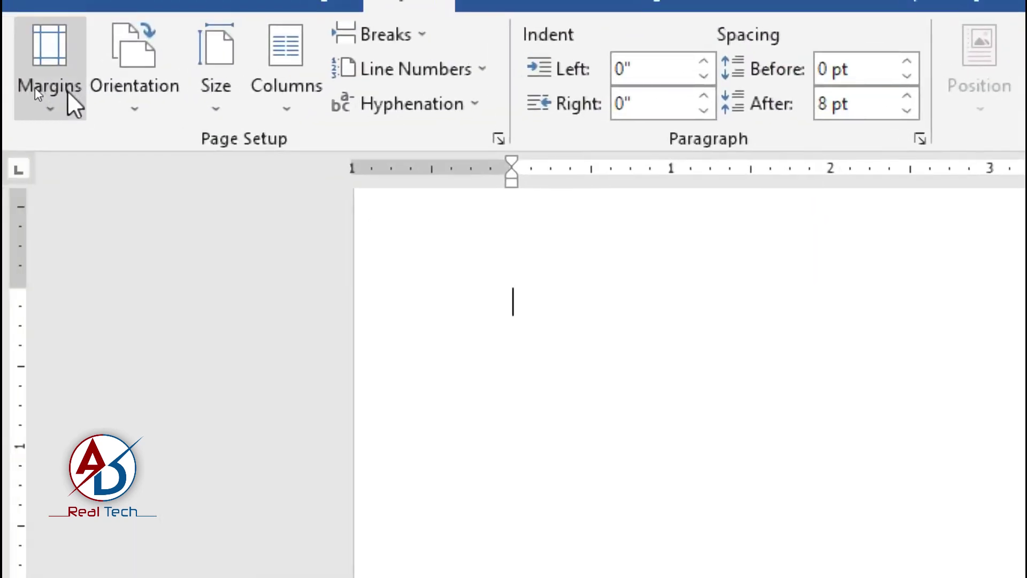
click(29, 88)
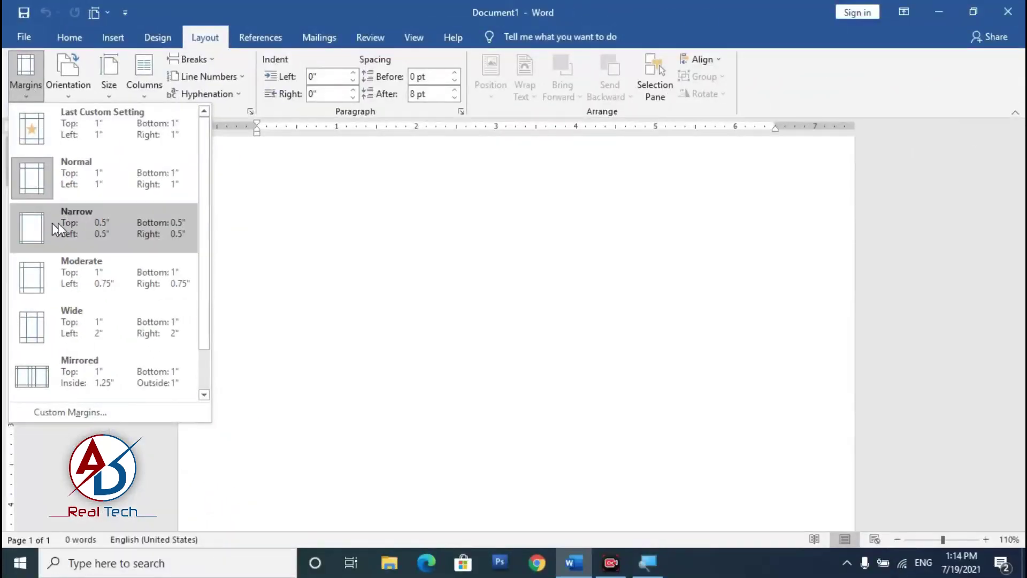
click(52, 225)
click(109, 88)
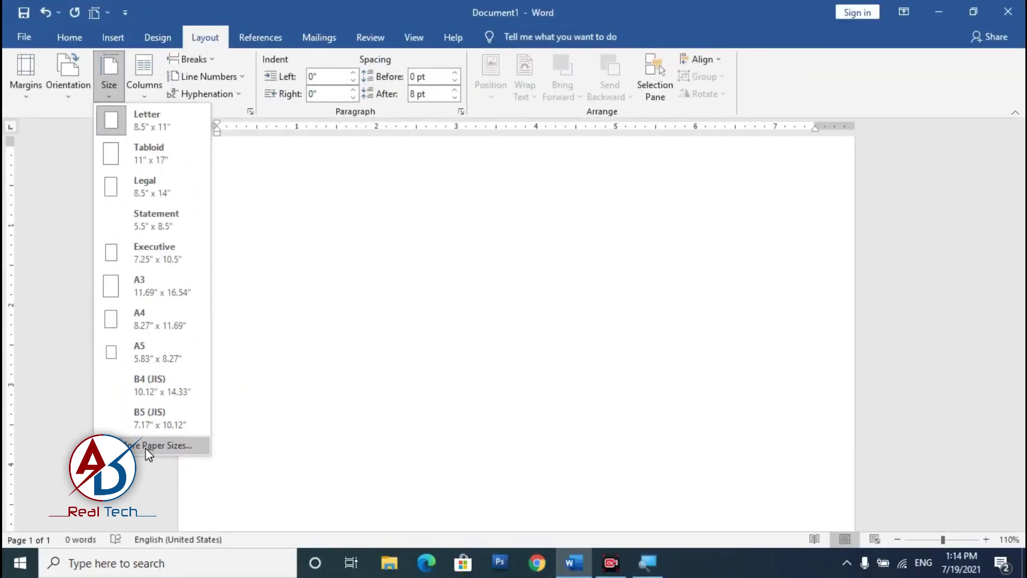
click(144, 449)
Step: Set a custom paper size of 3.4" wide by 2.1" high and apply it
drag(562, 80, 479, 99)
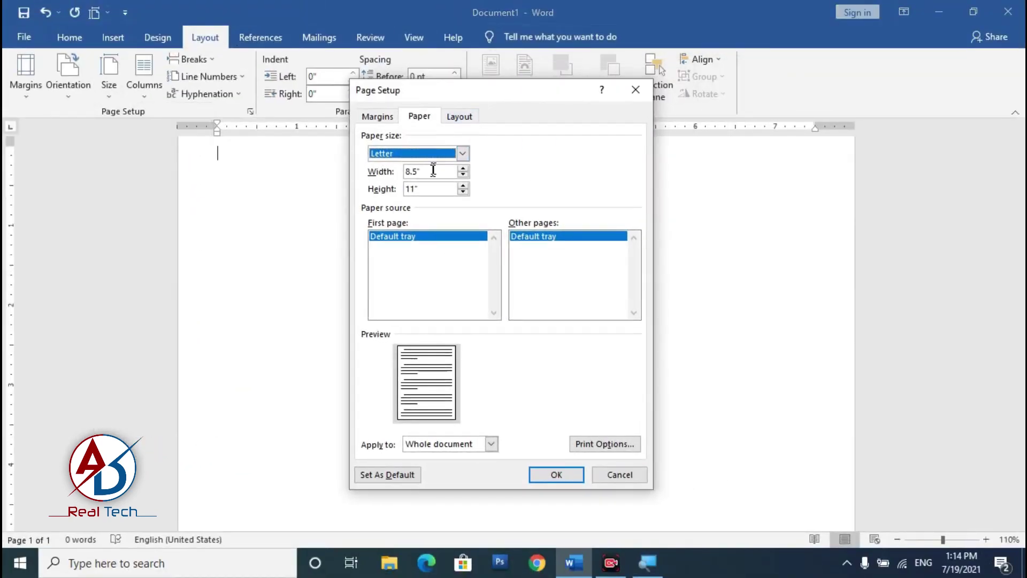
key(Tab)
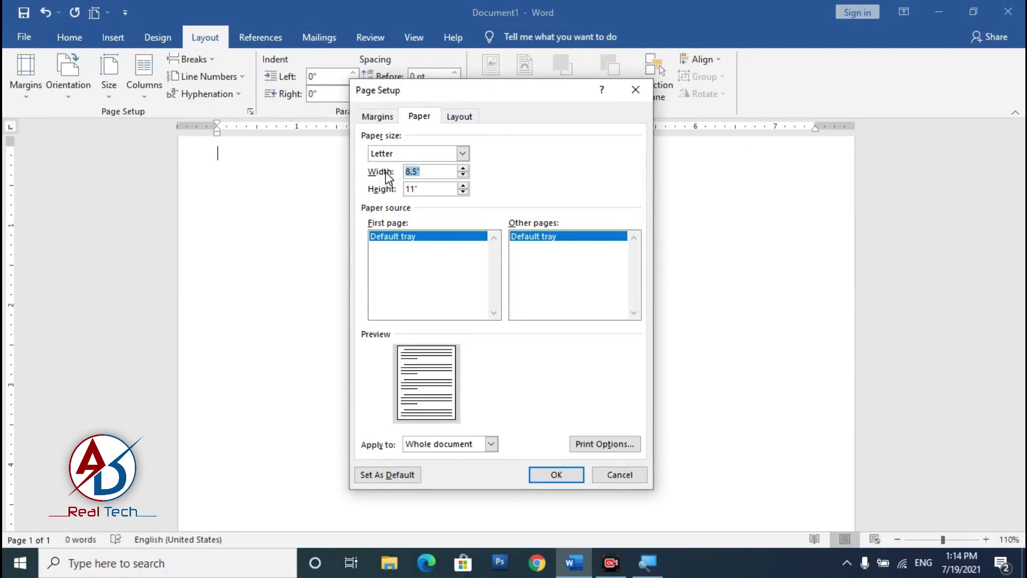
text(2.1)
key(Tab)
text(3.)
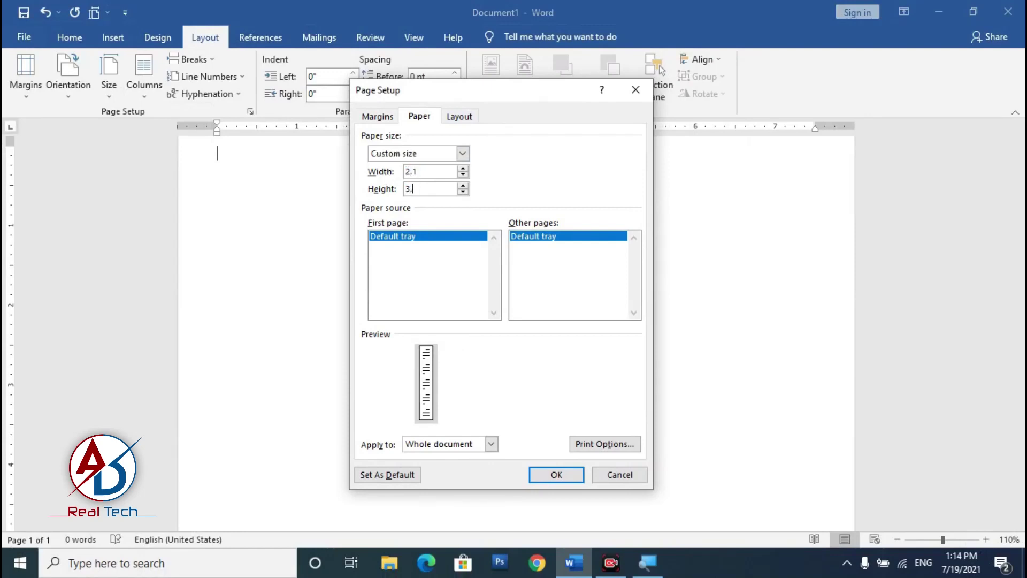
text(4)
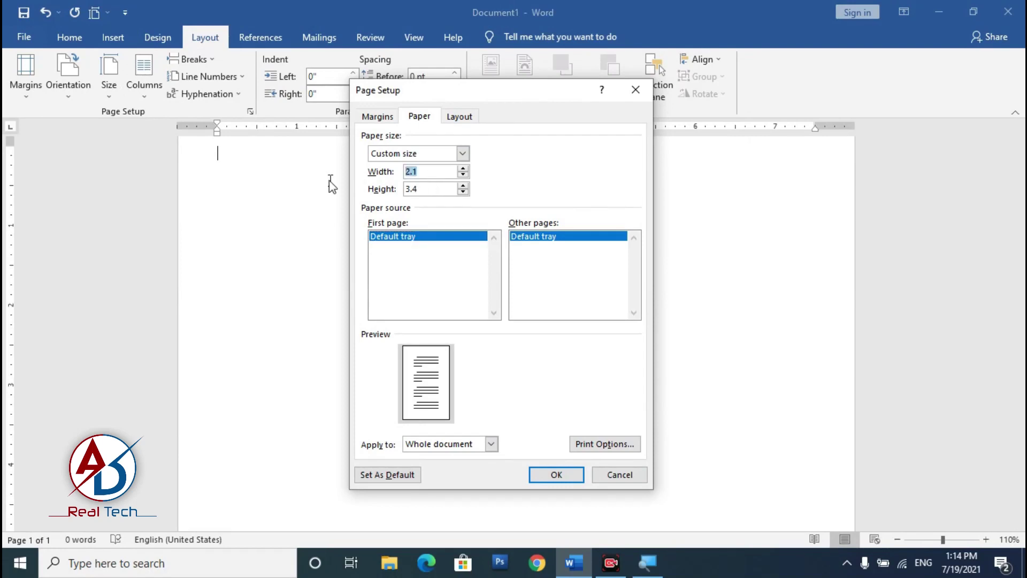
key(Tab)
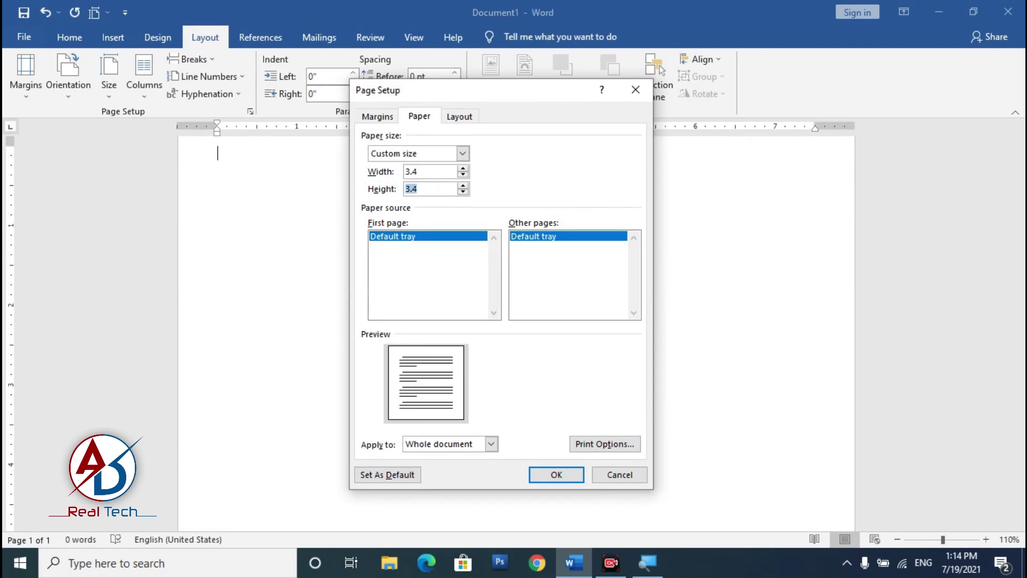
key(Tab)
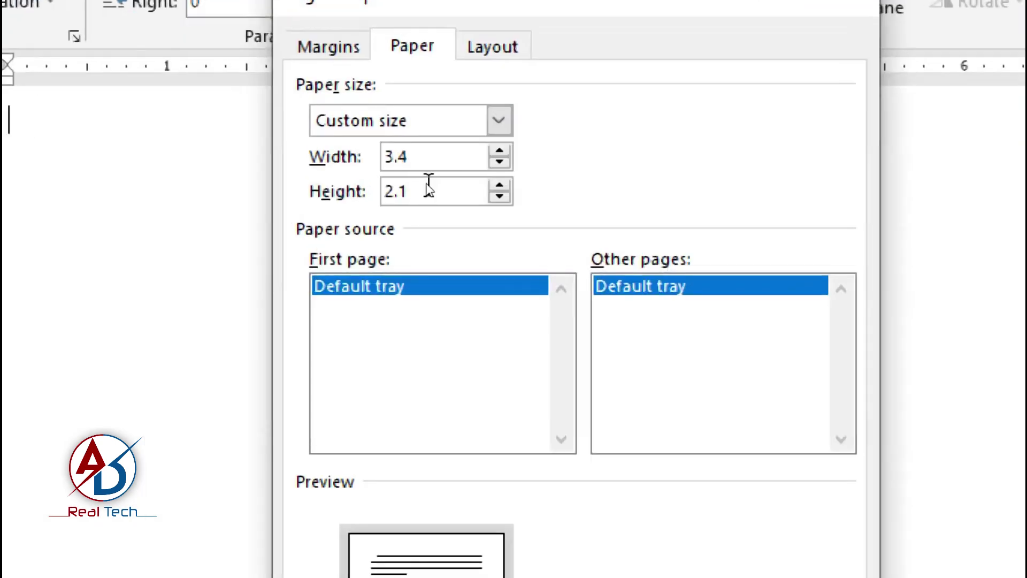
click(426, 172)
click(427, 193)
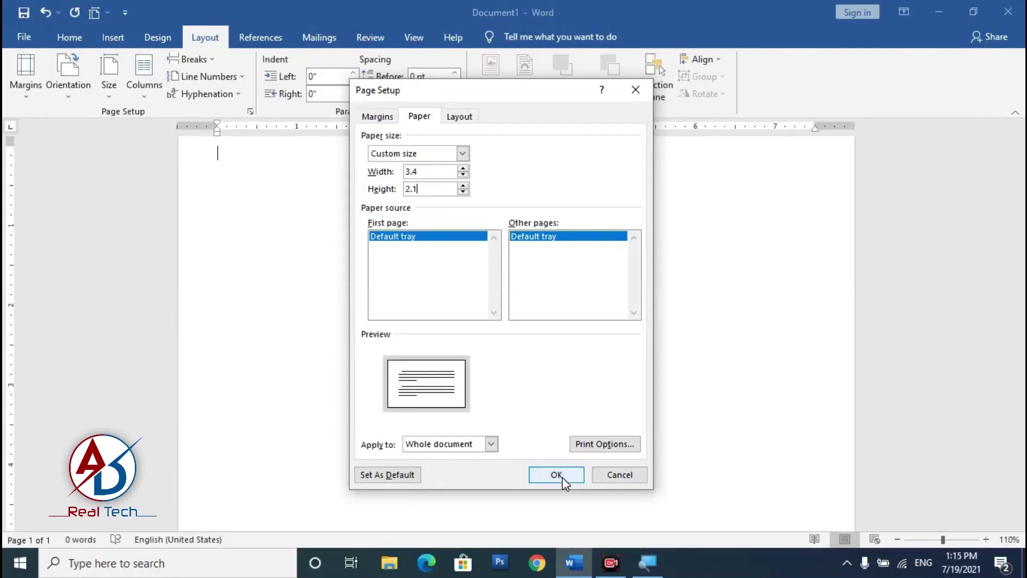
click(556, 474)
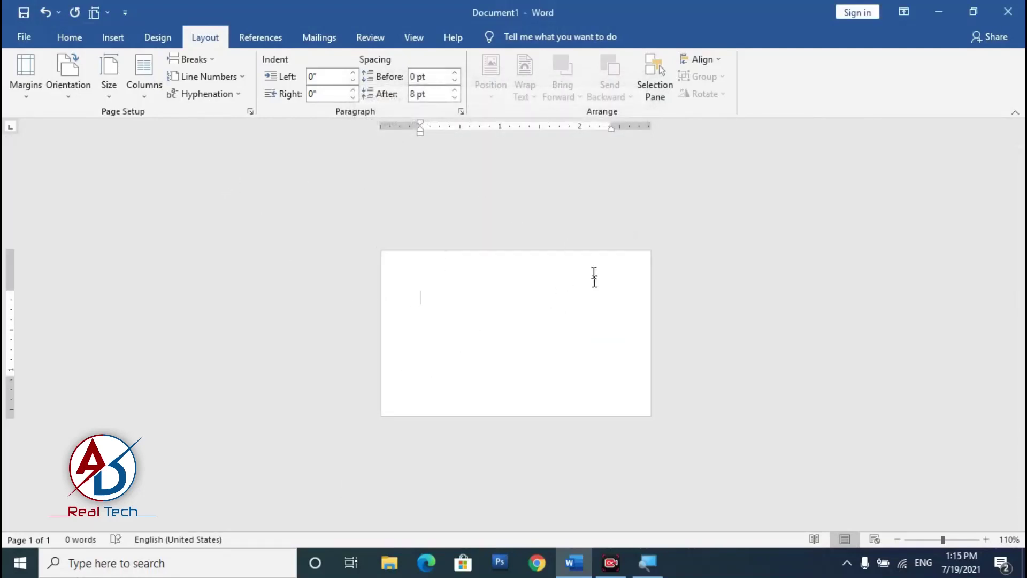
Step: Set the page color to Black, Text 1, Lighter 15%
scroll(516, 333, up, 4)
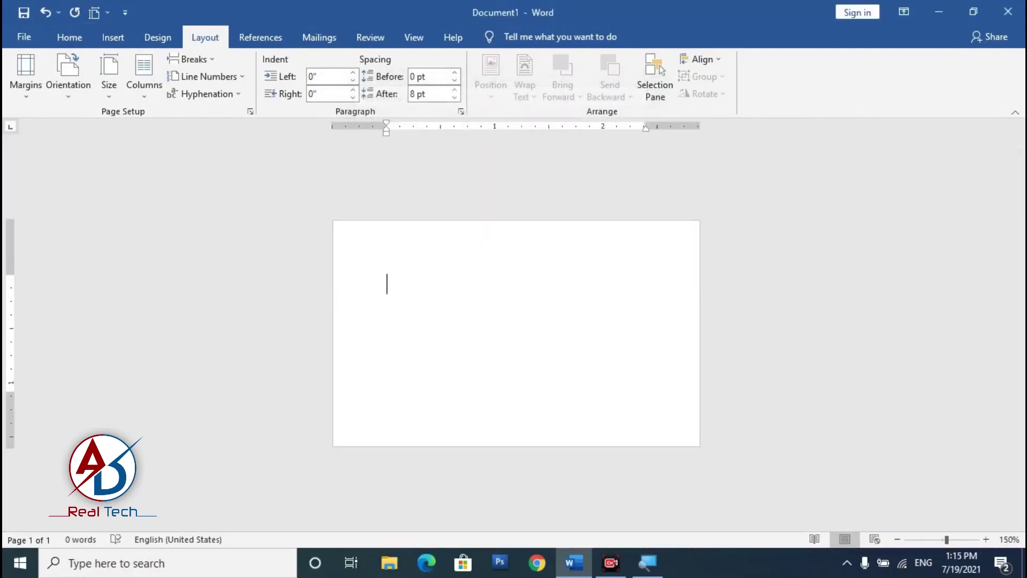
scroll(349, 324, down, 2)
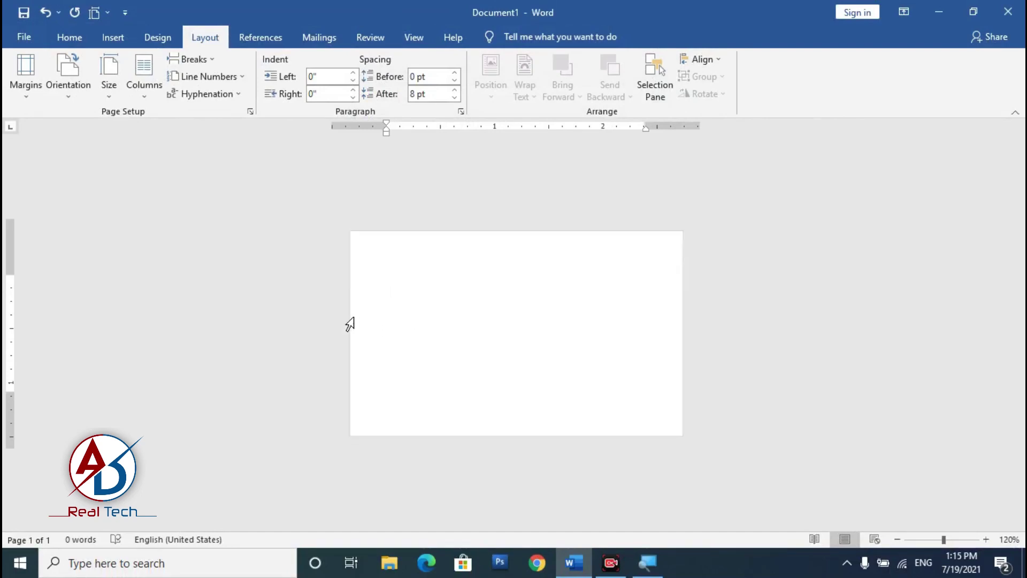
scroll(356, 333, up, 3)
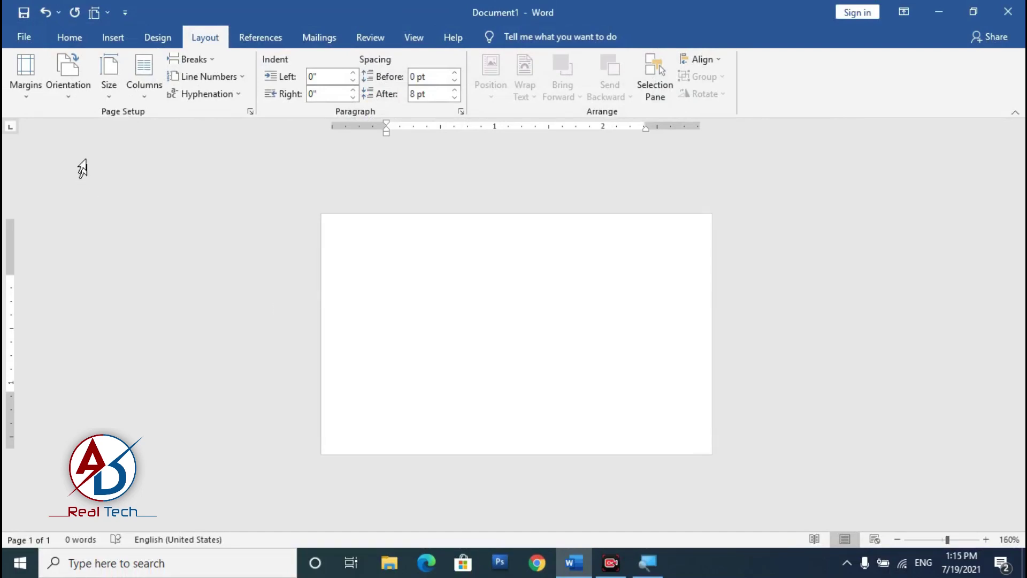
click(70, 36)
click(157, 39)
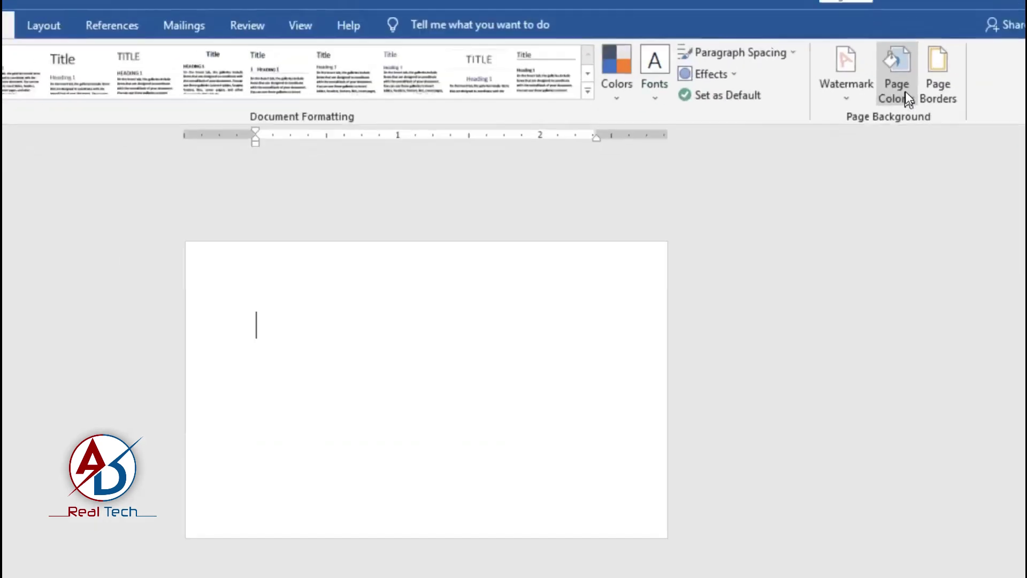
click(904, 92)
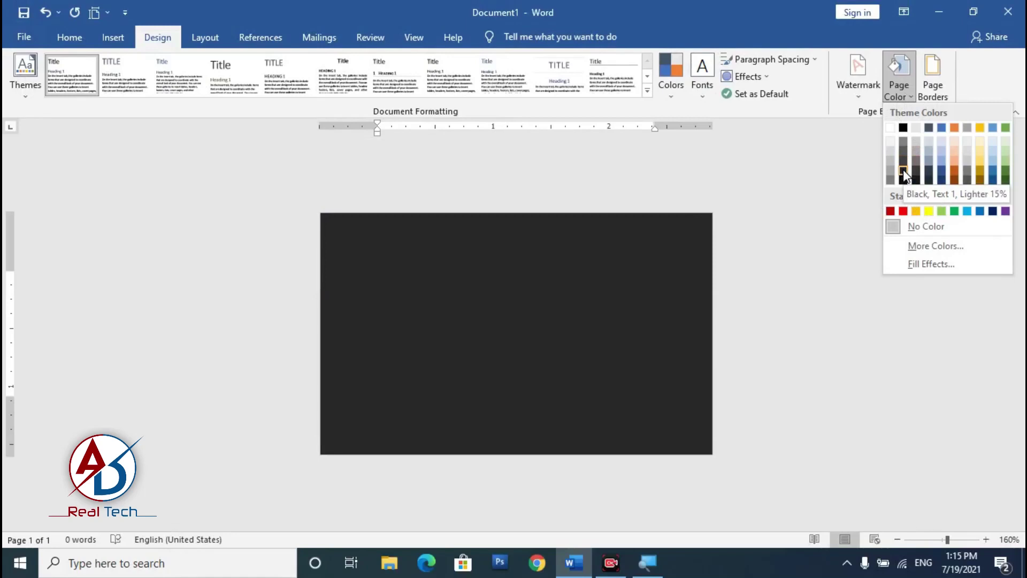
click(903, 169)
scroll(459, 318, down, 6)
scroll(206, 197, up, 5)
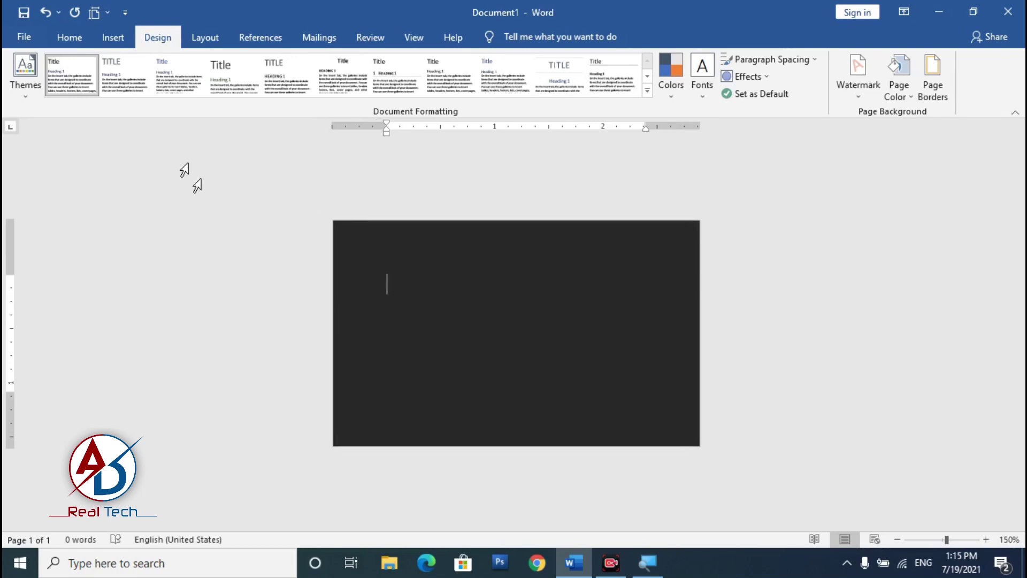
click(110, 40)
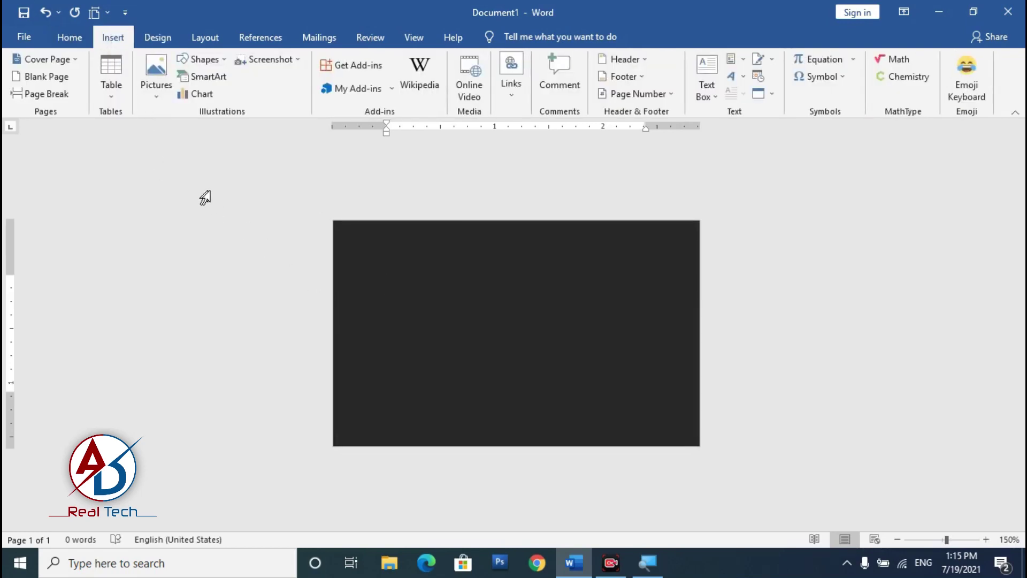
Step: Draw a rectangle about 1.63" by 2.08" covering the card's left side
click(205, 60)
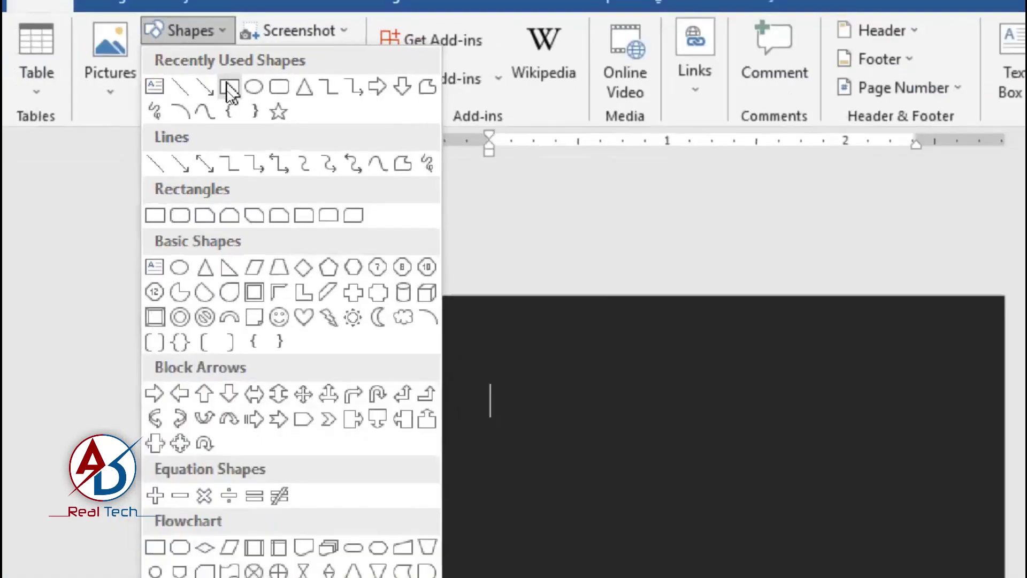
click(229, 87)
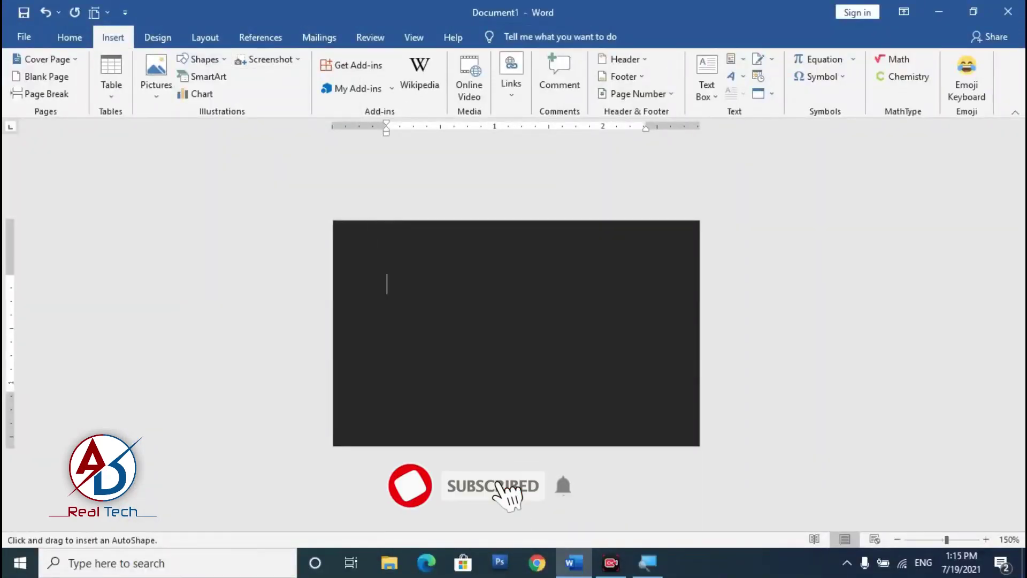
mouse_move(333, 219)
mouse_down()
mouse_move(450, 360)
mouse_move(491, 448)
mouse_move(509, 444)
mouse_up()
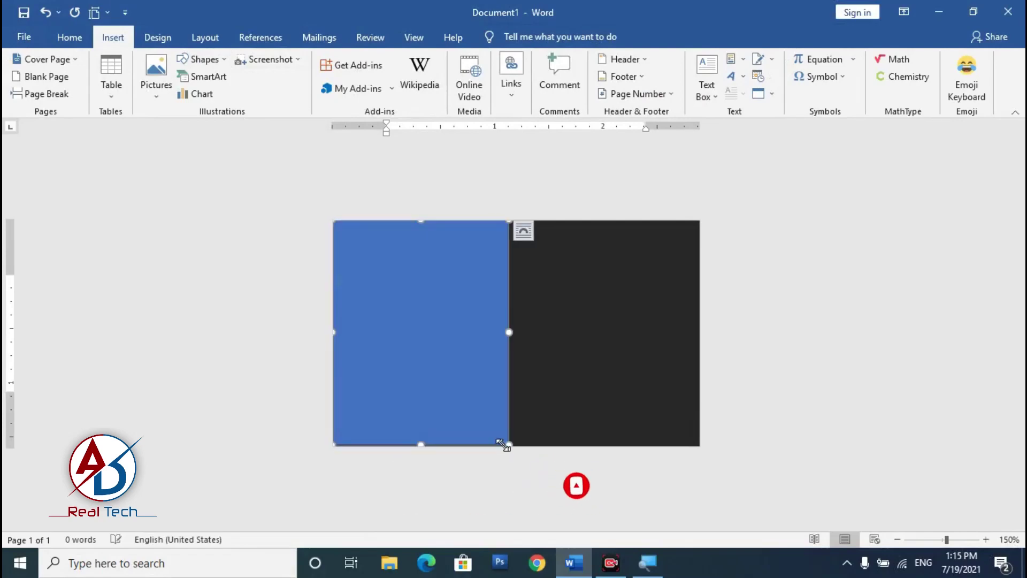
ctrl+scroll(465, 451, up, 9)
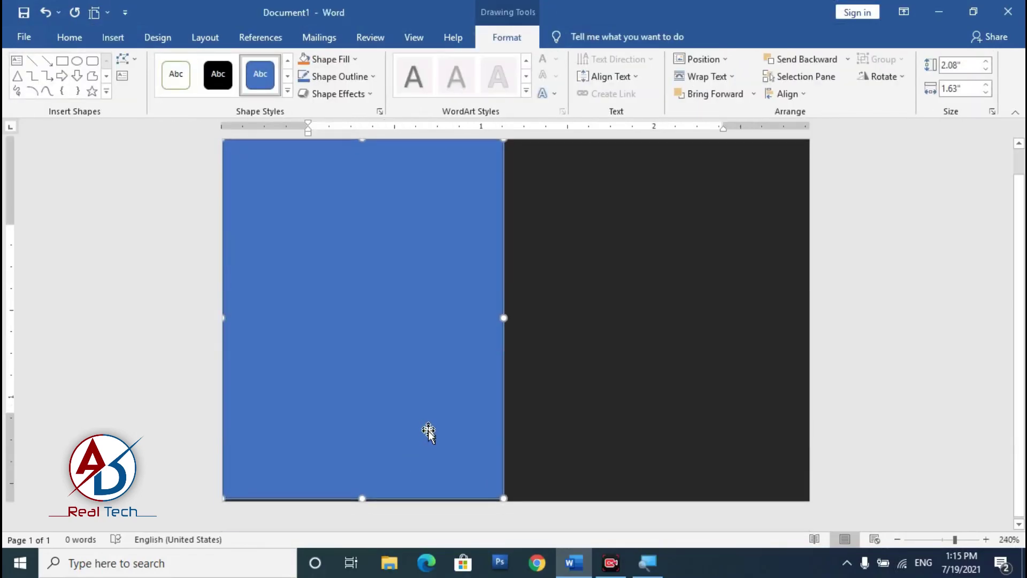
click(898, 540)
Step: In Edit Points mode, add a right-edge point and drag it and the top-right corner into a slant
click(897, 540)
click(897, 540)
click(897, 540)
click(986, 540)
click(986, 540)
click(986, 539)
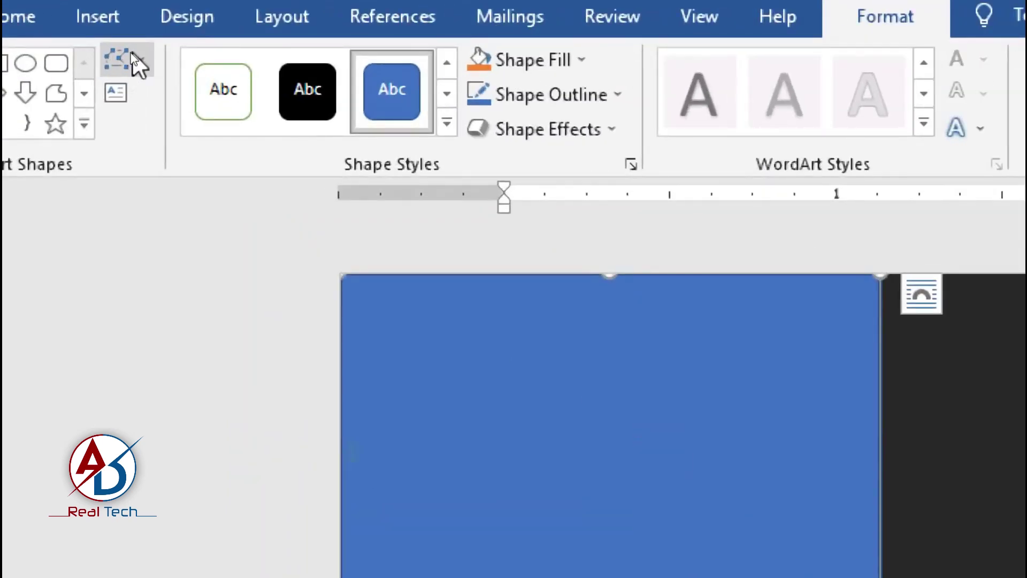
click(134, 67)
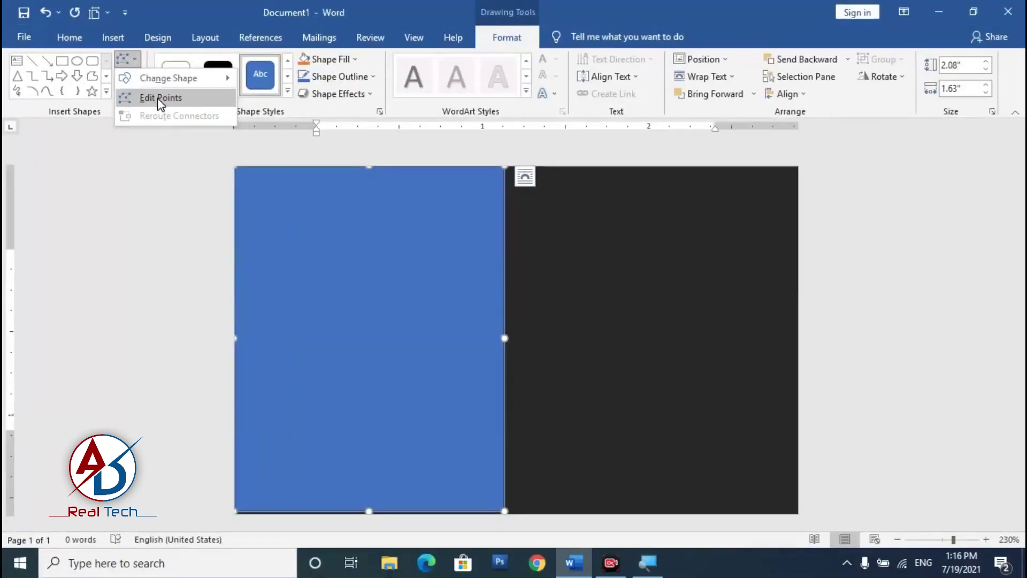
click(193, 137)
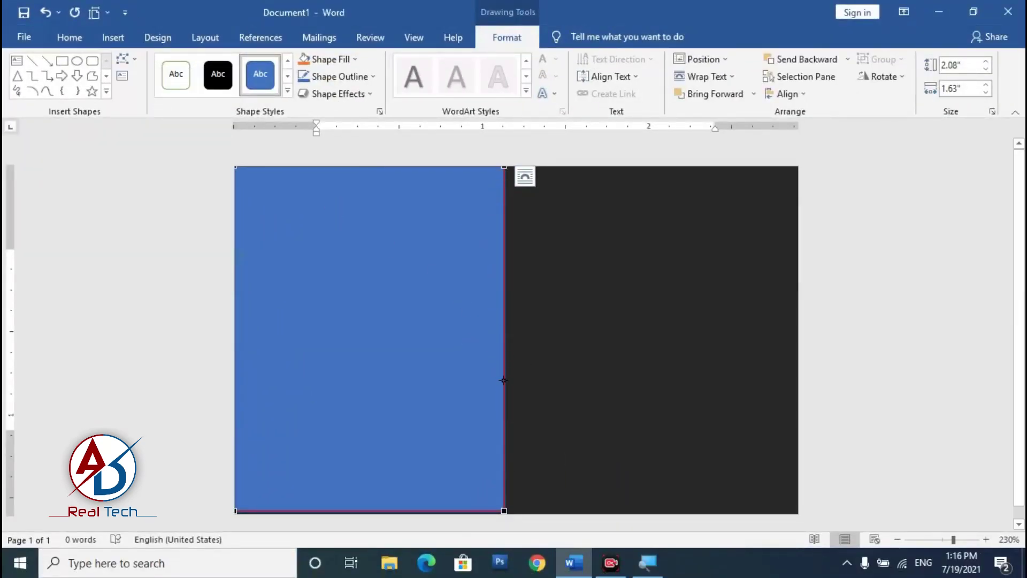
right_click(506, 357)
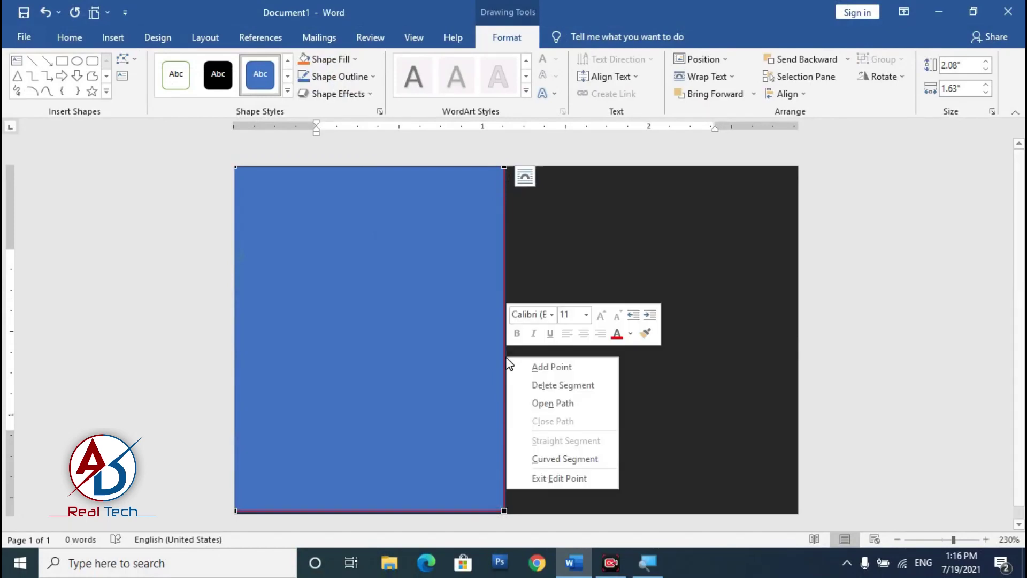
click(541, 367)
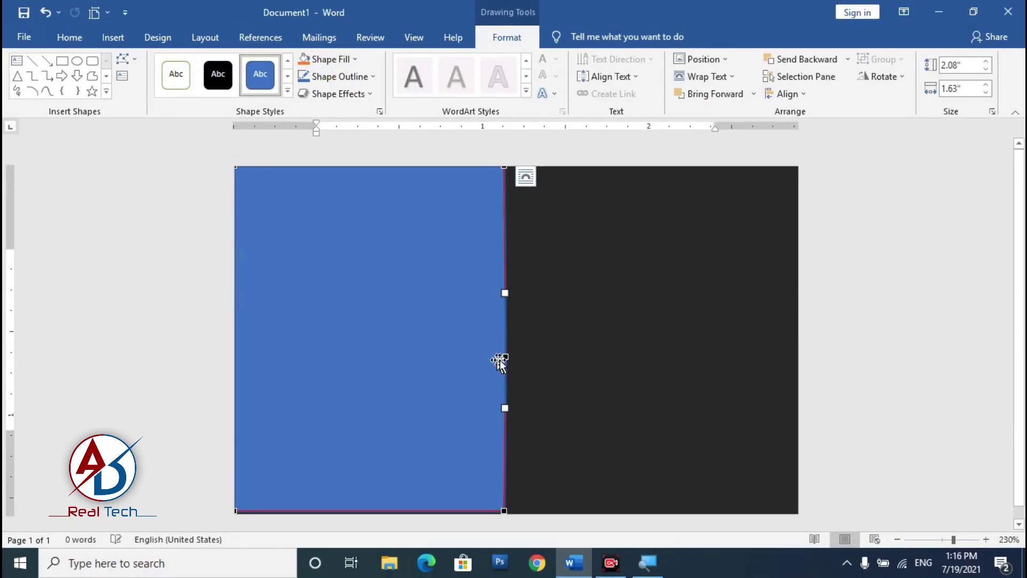
drag(503, 168, 309, 167)
drag(506, 358, 259, 433)
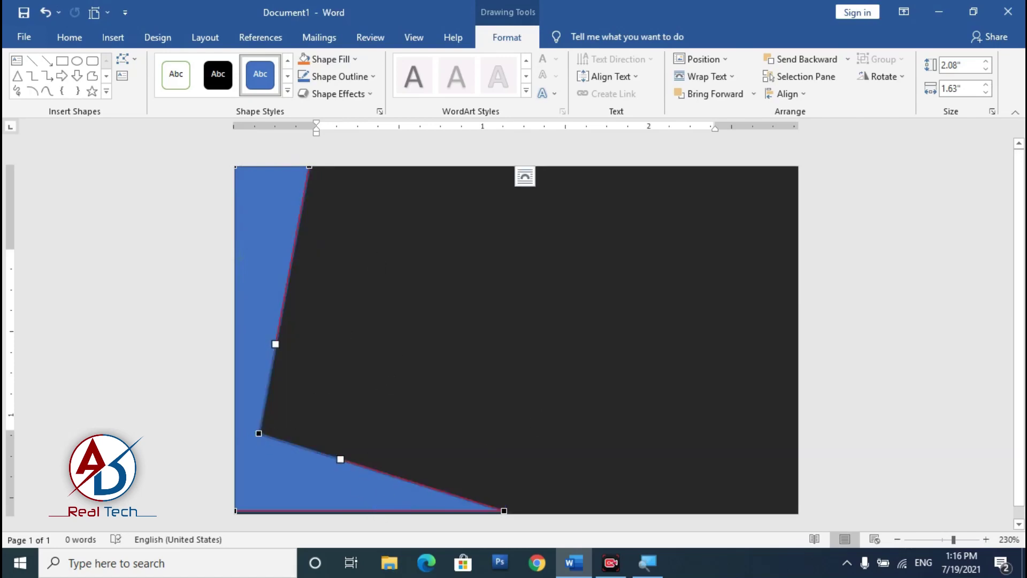
click(473, 379)
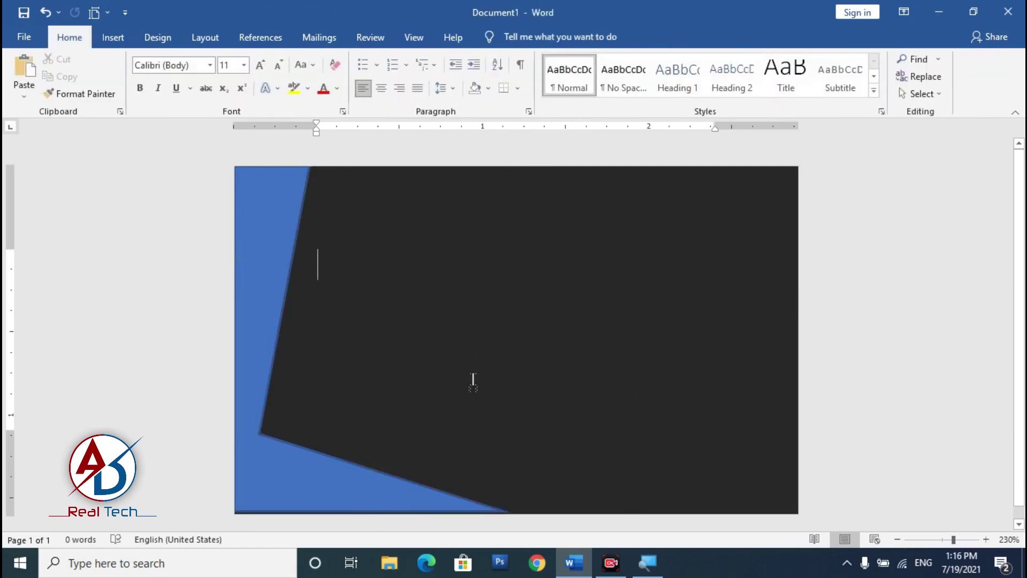
Step: Remove the slanted shape's outline and fill it Dark Red
click(324, 475)
drag(369, 497, 365, 500)
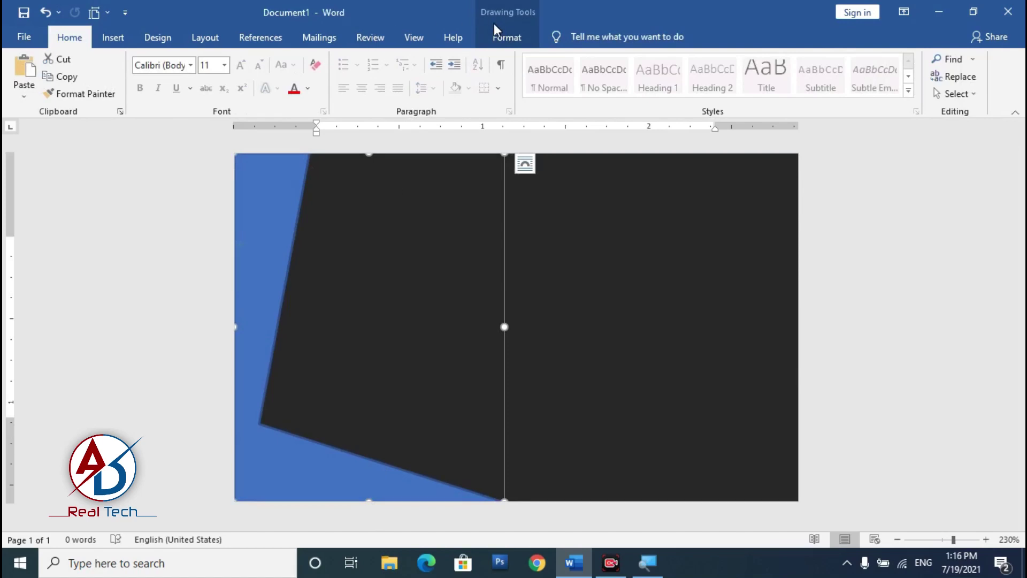
click(510, 39)
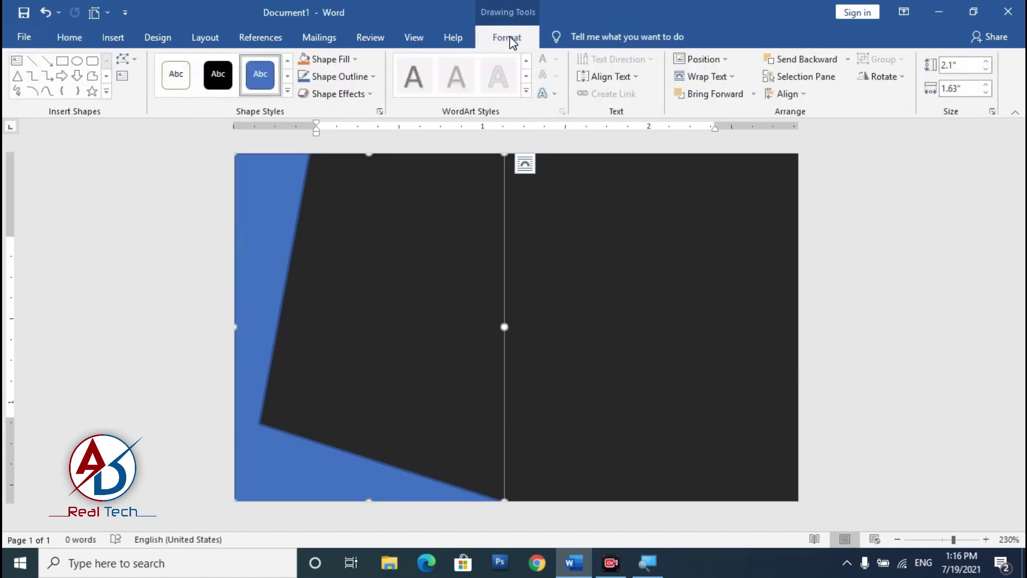
click(349, 78)
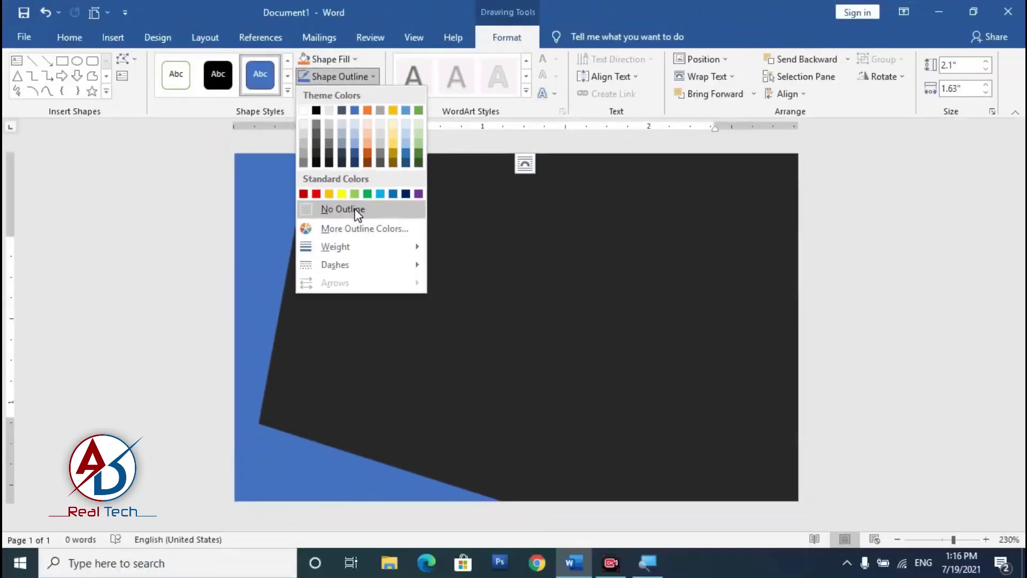
click(358, 213)
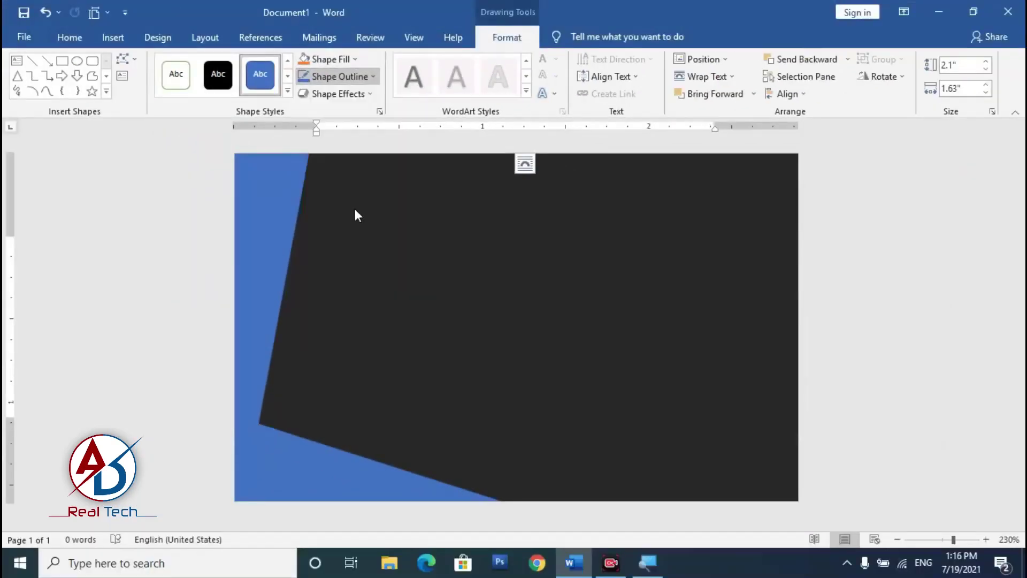
click(336, 62)
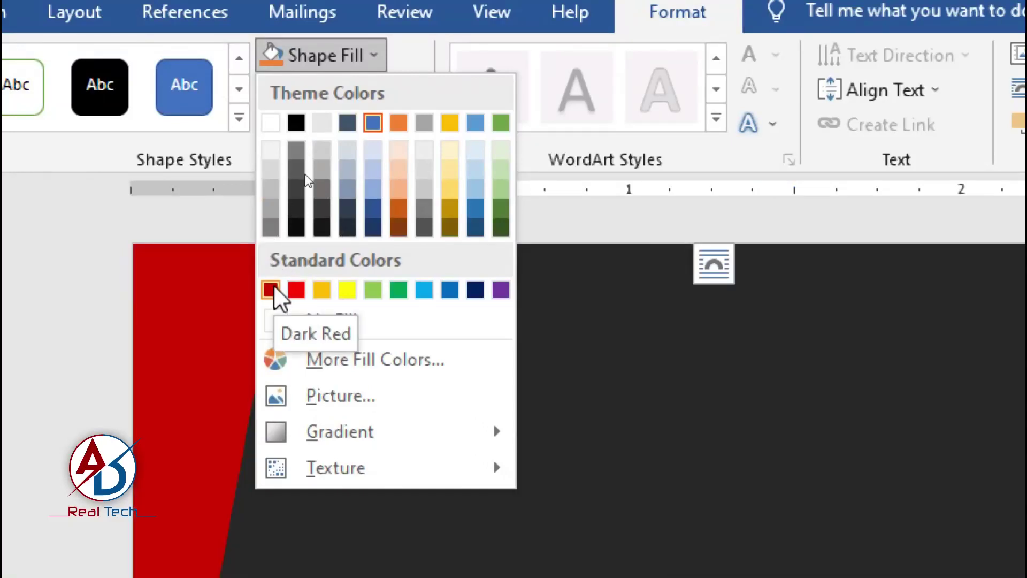
click(272, 289)
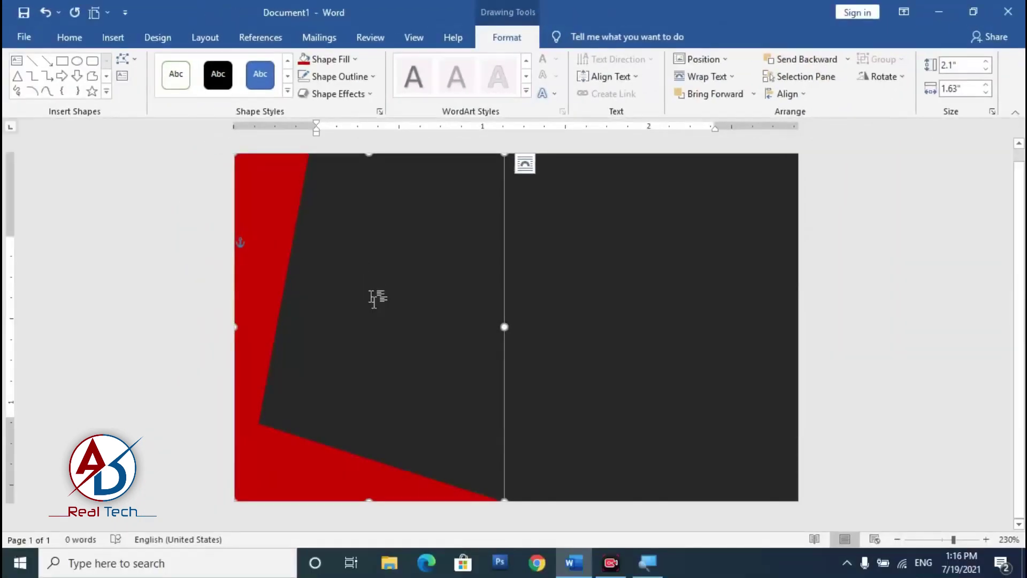
click(321, 371)
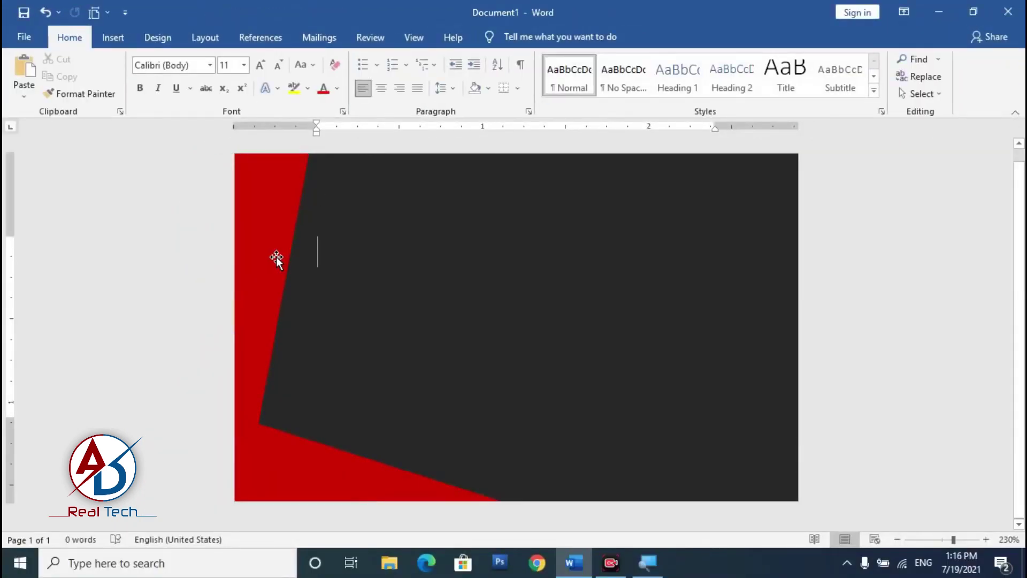
Step: Fill the band with a custom orange-red, RGB 254, 42, 0 (#FE2A00)
click(507, 37)
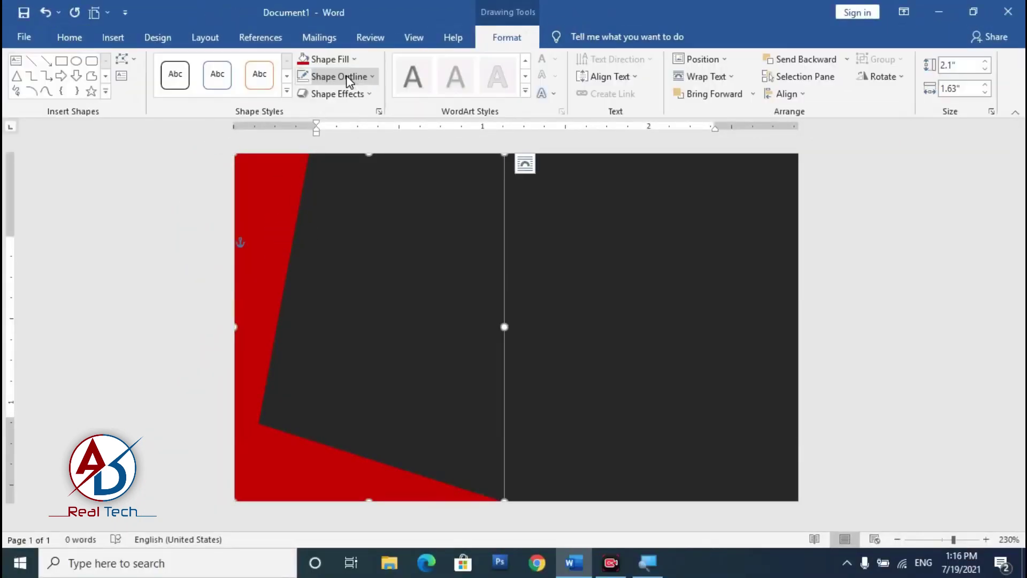
click(341, 60)
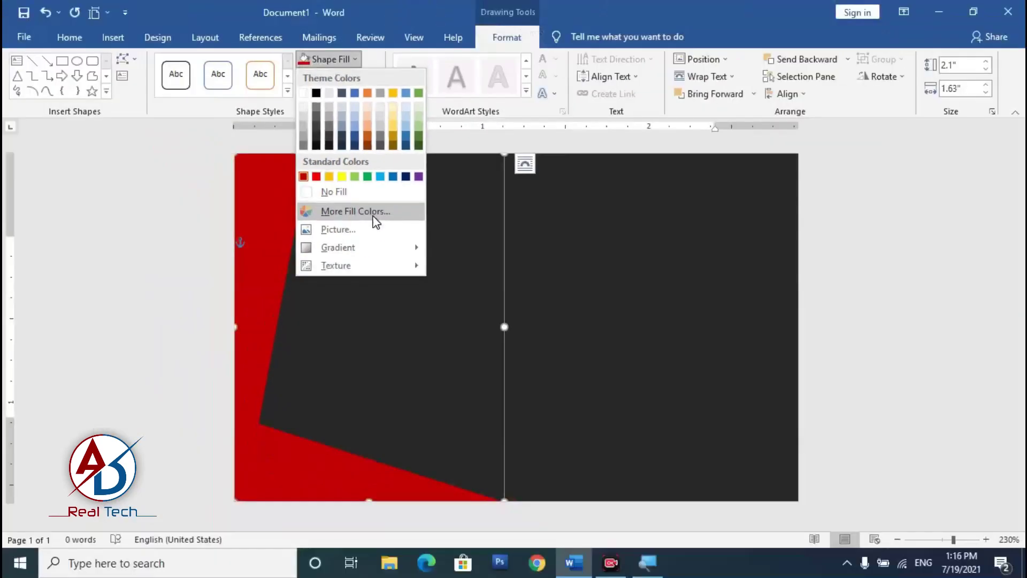
click(376, 221)
drag(633, 228, 632, 222)
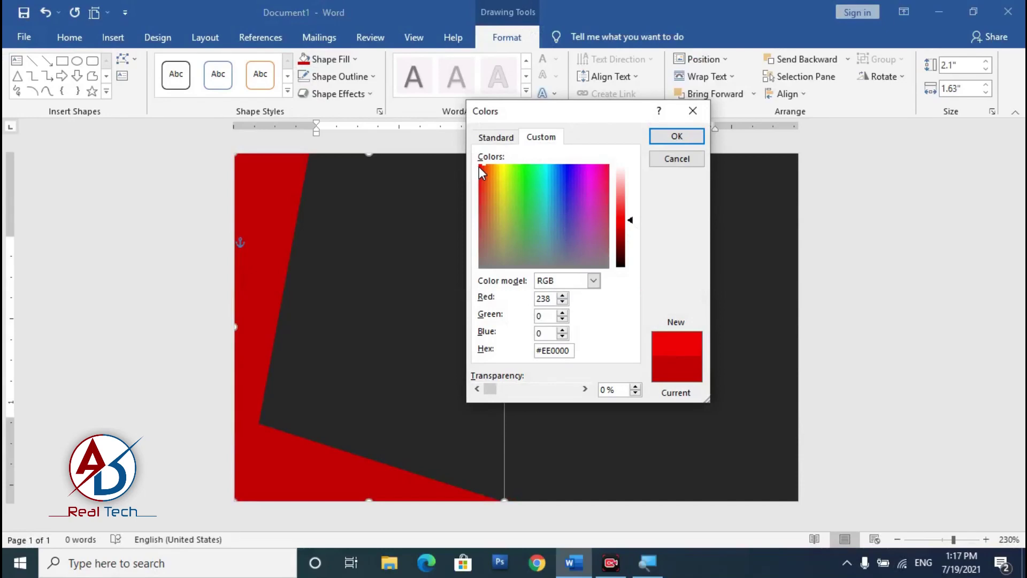
drag(481, 167, 482, 166)
click(630, 216)
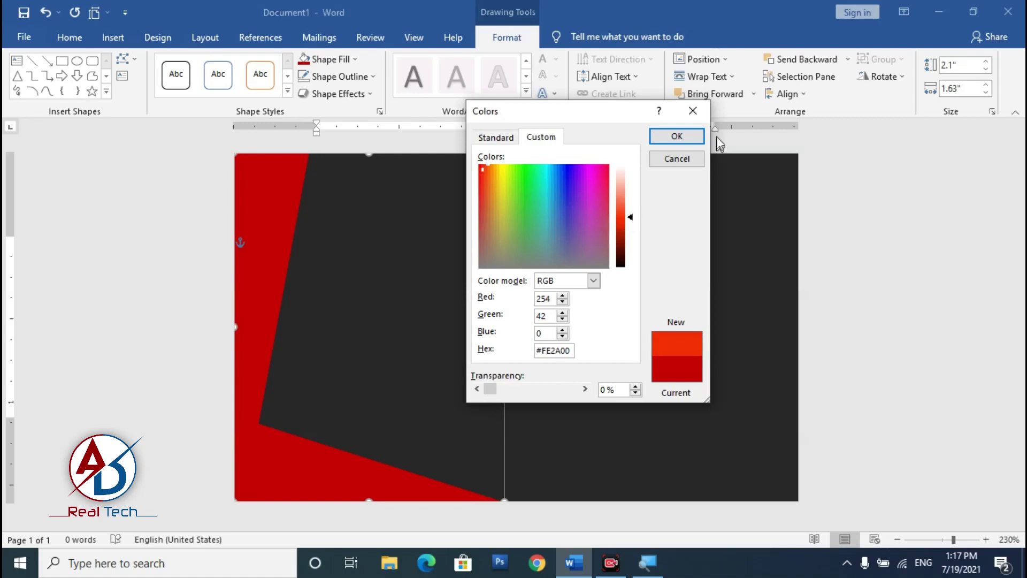
click(677, 137)
click(383, 305)
scroll(383, 305, down, 6)
scroll(335, 355, down, 2)
scroll(334, 356, up, 3)
scroll(407, 337, up, 3)
click(113, 37)
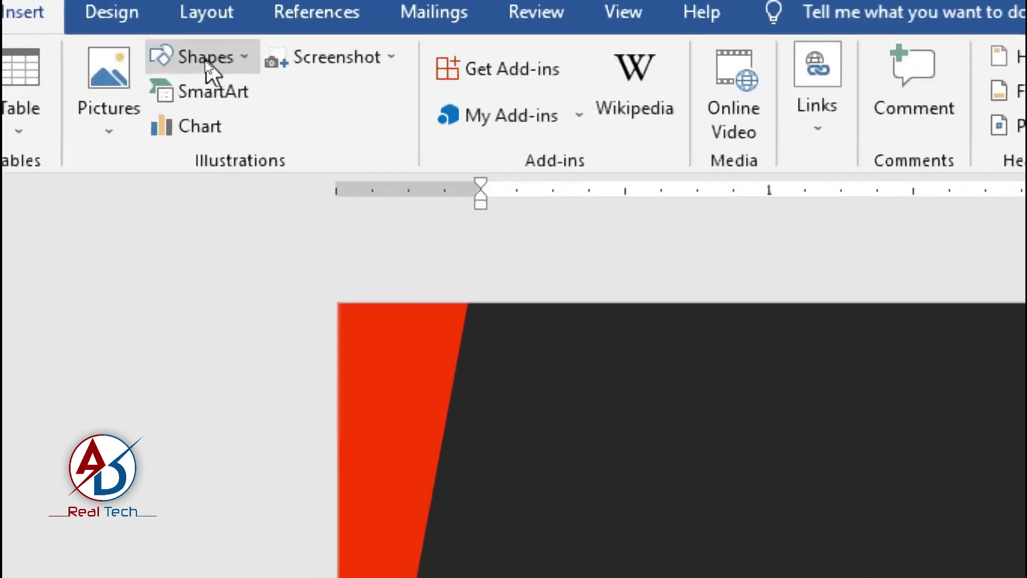
Step: Draw a thin freeform stripe along the orange-red band's angled edge and fill it Gold
click(204, 60)
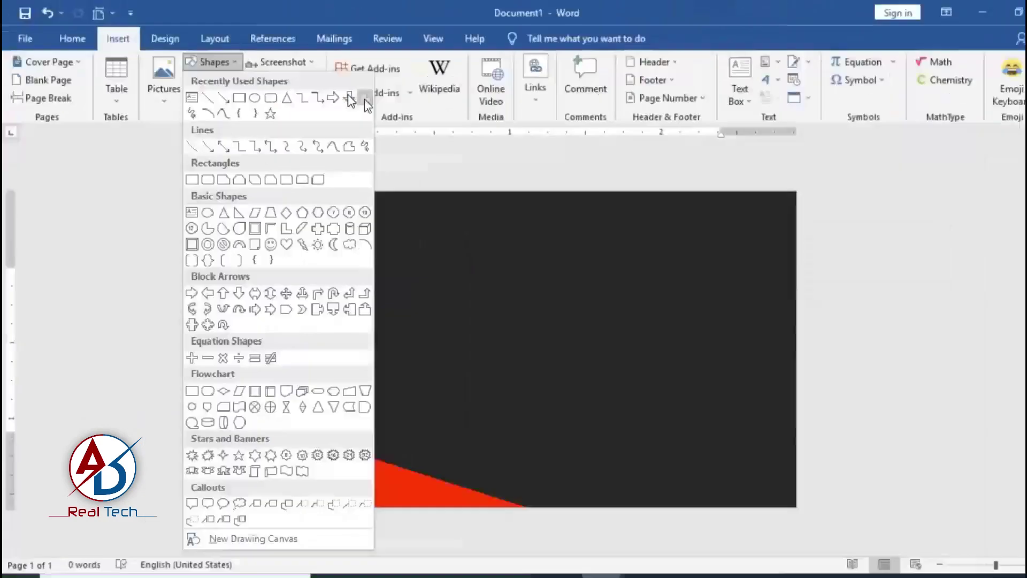
click(493, 125)
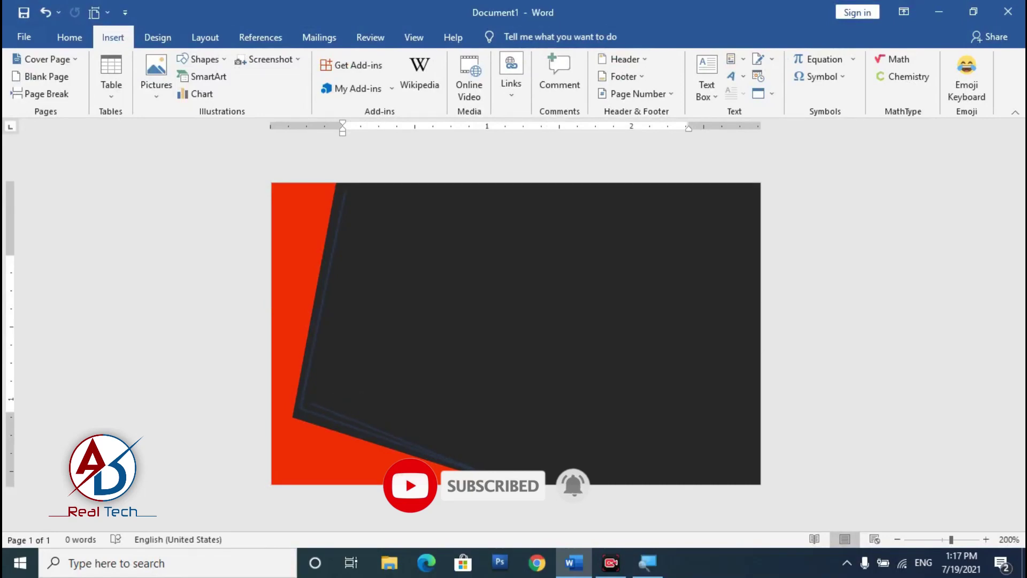
double_click(348, 194)
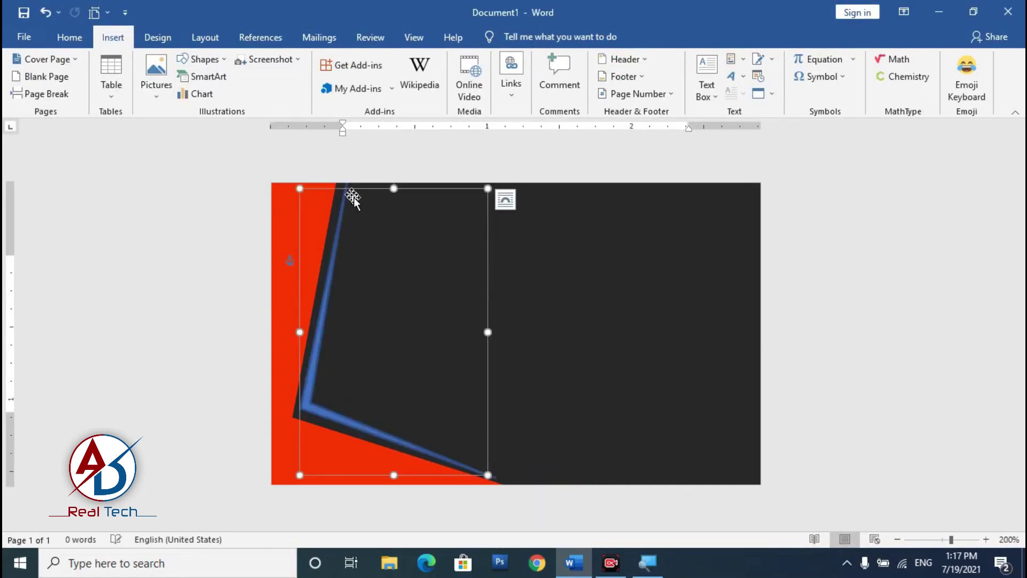
click(328, 62)
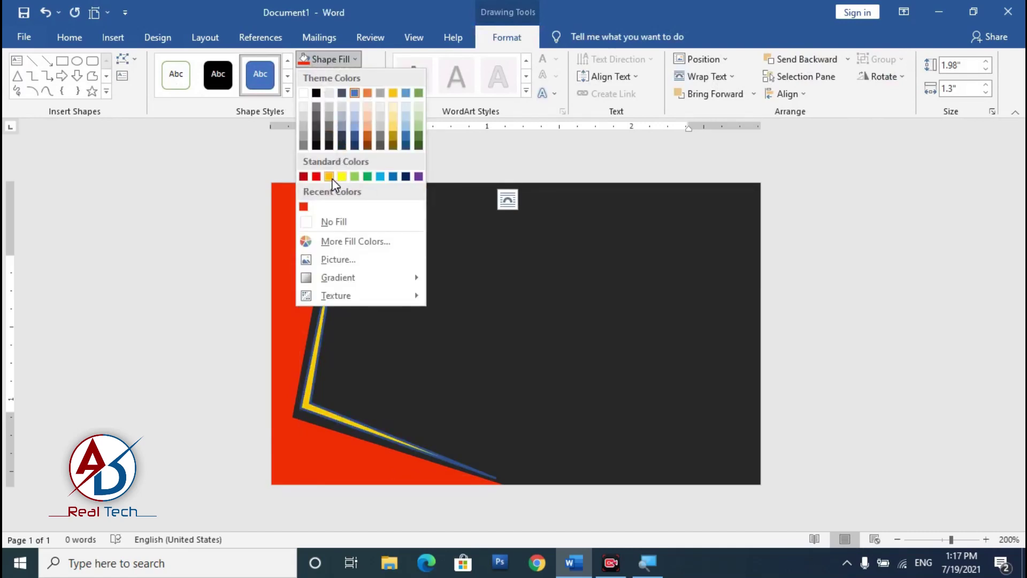
click(330, 176)
Step: Set the gold stripe's outline to No Outline
click(341, 78)
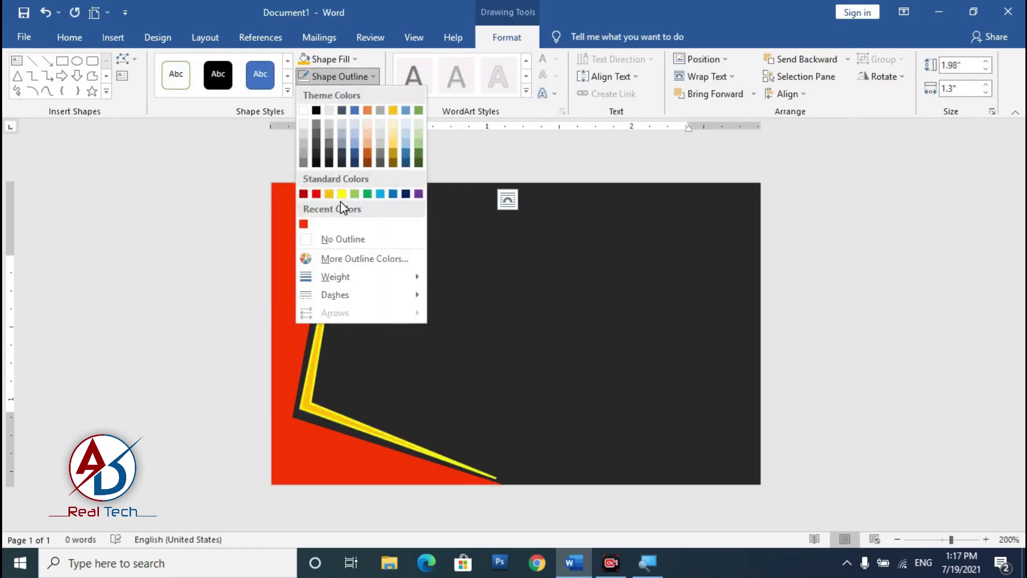
click(329, 194)
click(923, 465)
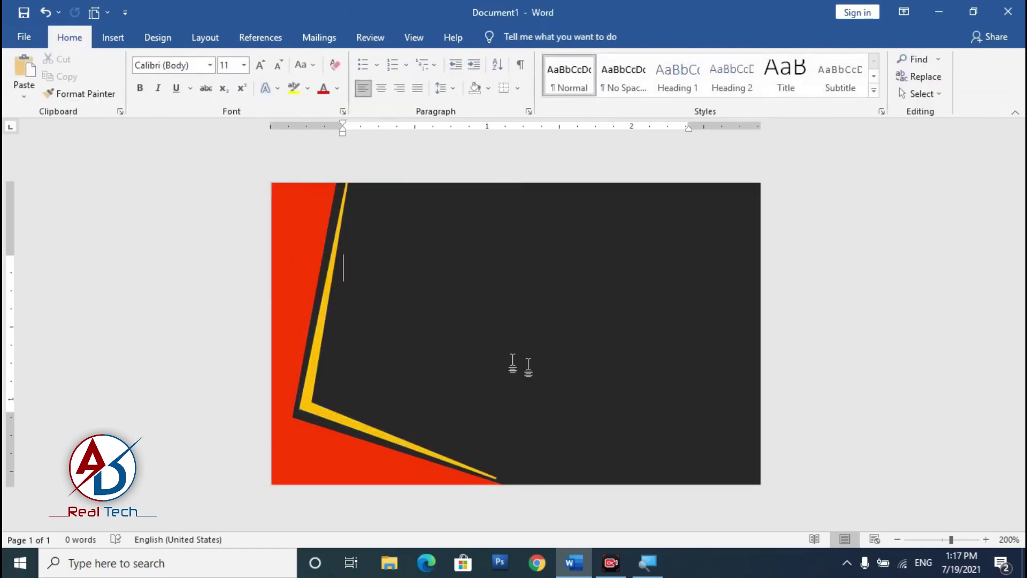
click(345, 421)
click(341, 76)
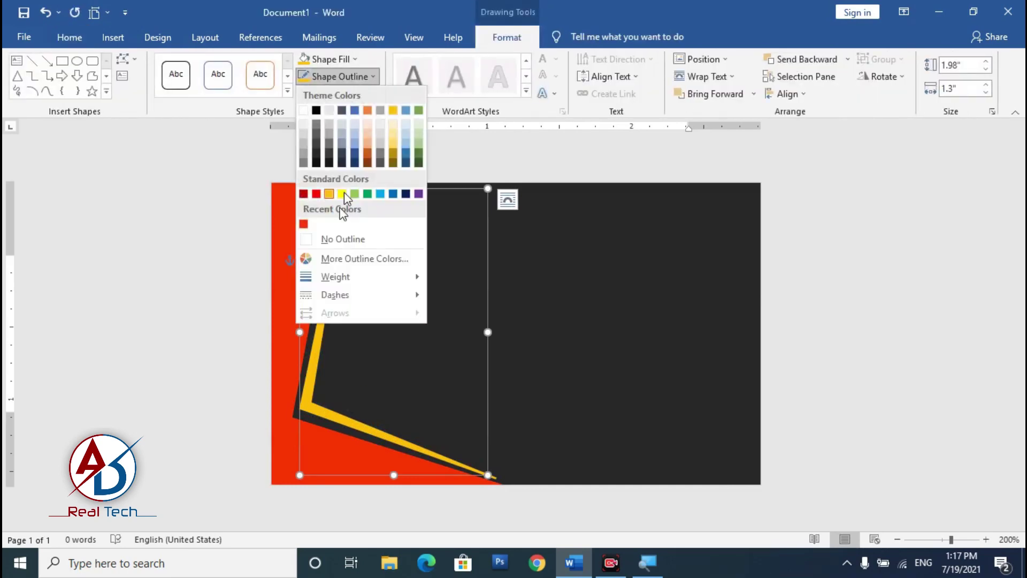
click(343, 238)
click(389, 275)
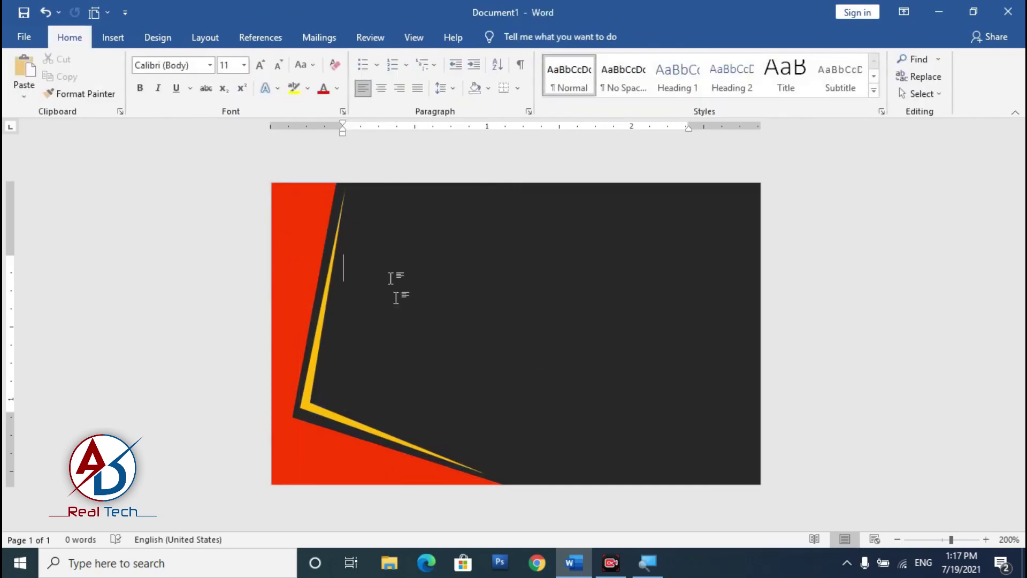
scroll(391, 321, down, 5)
scroll(389, 402, up, 3)
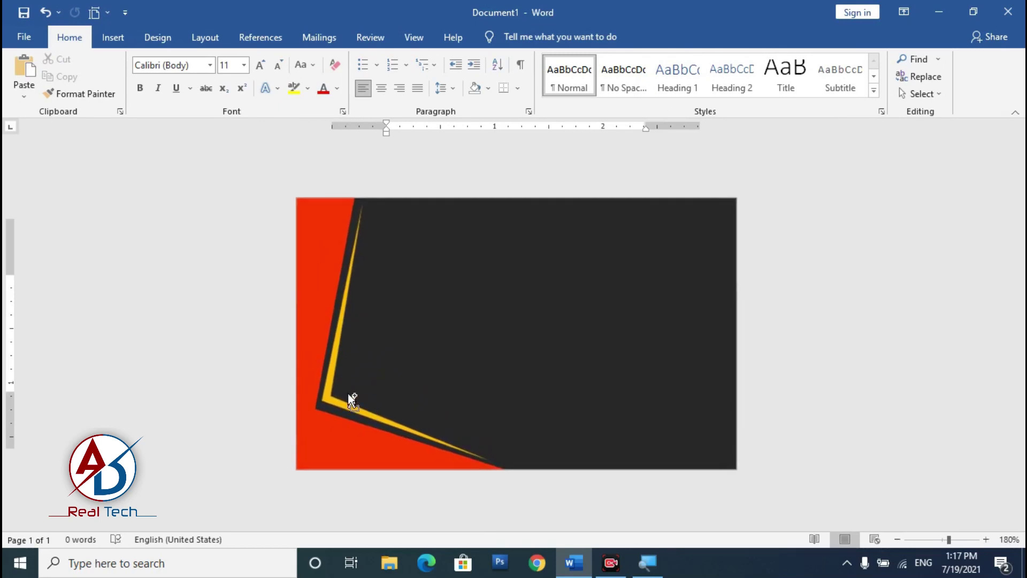
scroll(333, 397, down, 2)
scroll(333, 397, up, 2)
scroll(333, 397, down, 1)
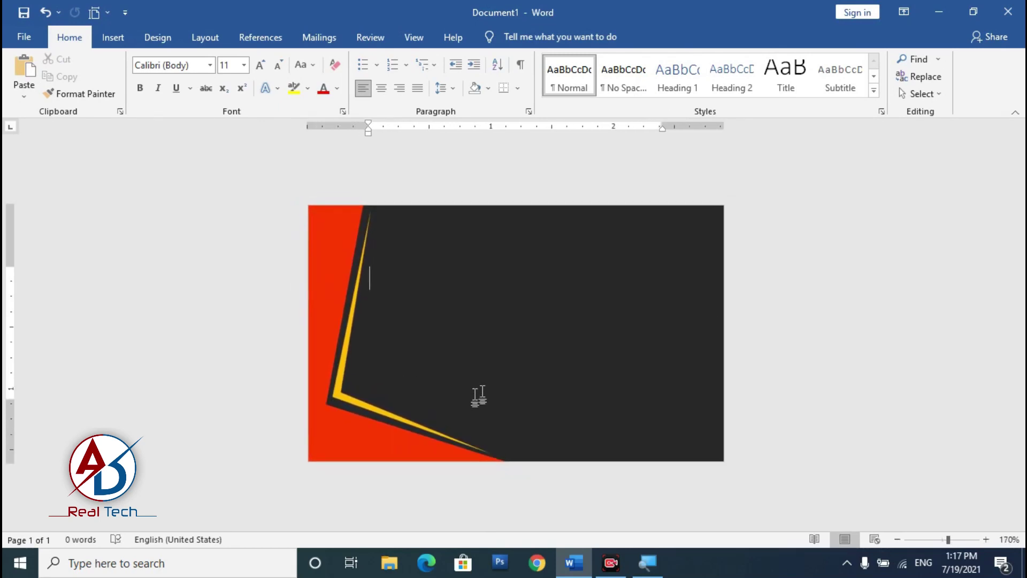
click(120, 40)
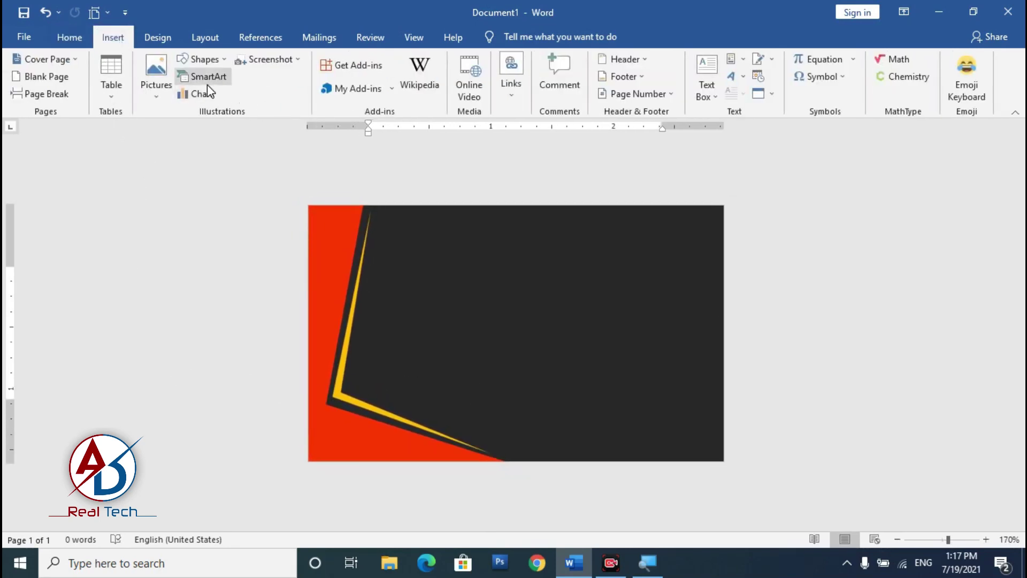
Step: Draw a blue rectangle across the card's lower-right area
click(206, 62)
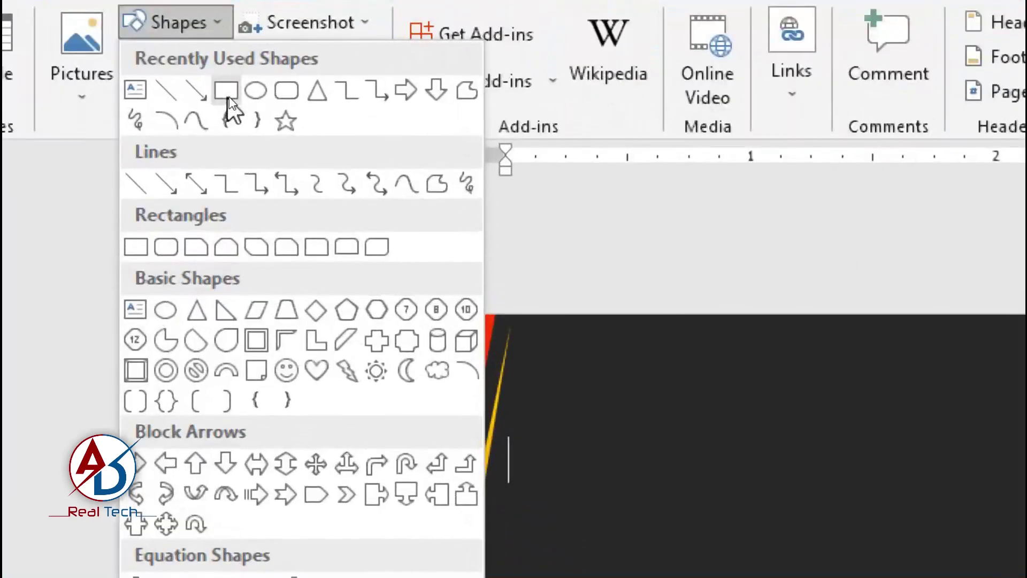
click(227, 94)
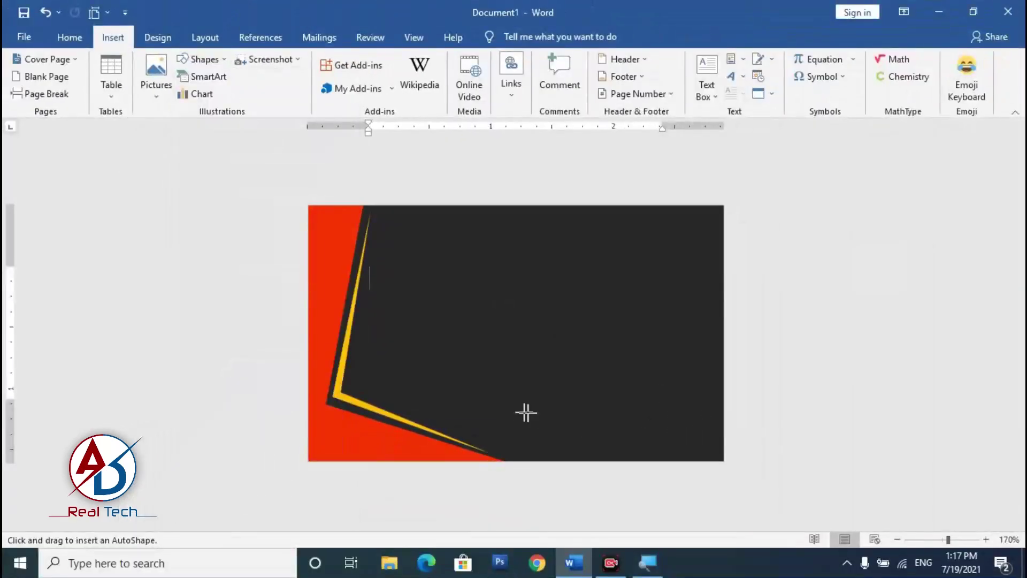
mouse_move(490, 405)
mouse_down()
mouse_move(736, 465)
mouse_move(748, 459)
mouse_move(706, 473)
mouse_move(715, 458)
mouse_up()
drag(614, 440, 634, 439)
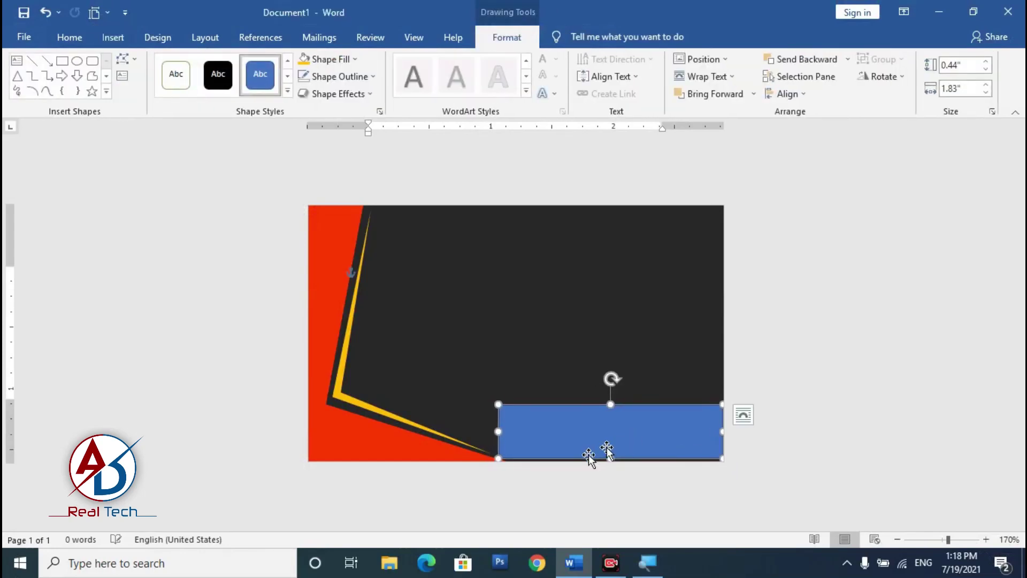
drag(500, 458, 472, 462)
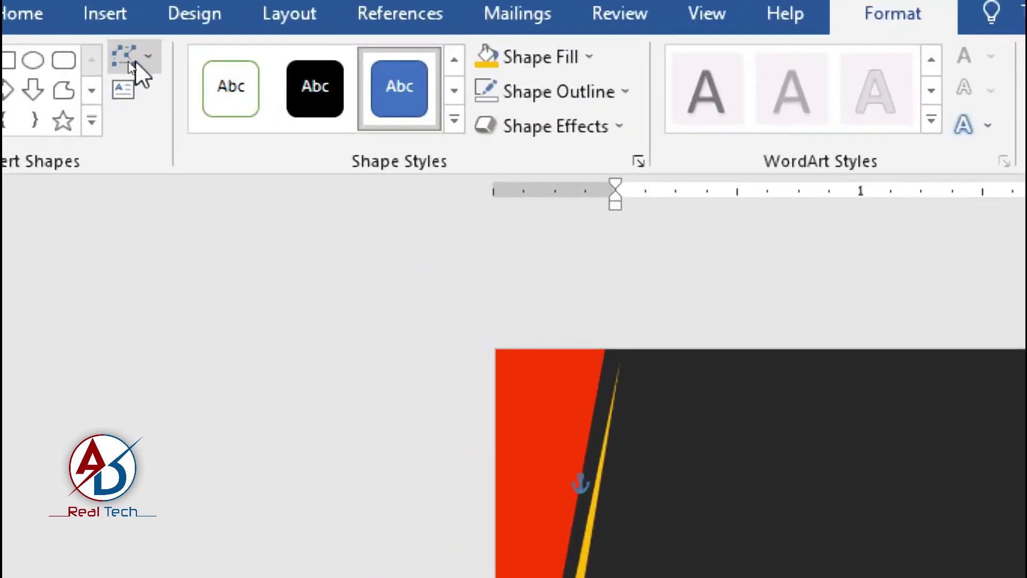
Step: Delete the rectangle's top-left edit point to turn it into a sloping triangle
click(134, 59)
click(146, 100)
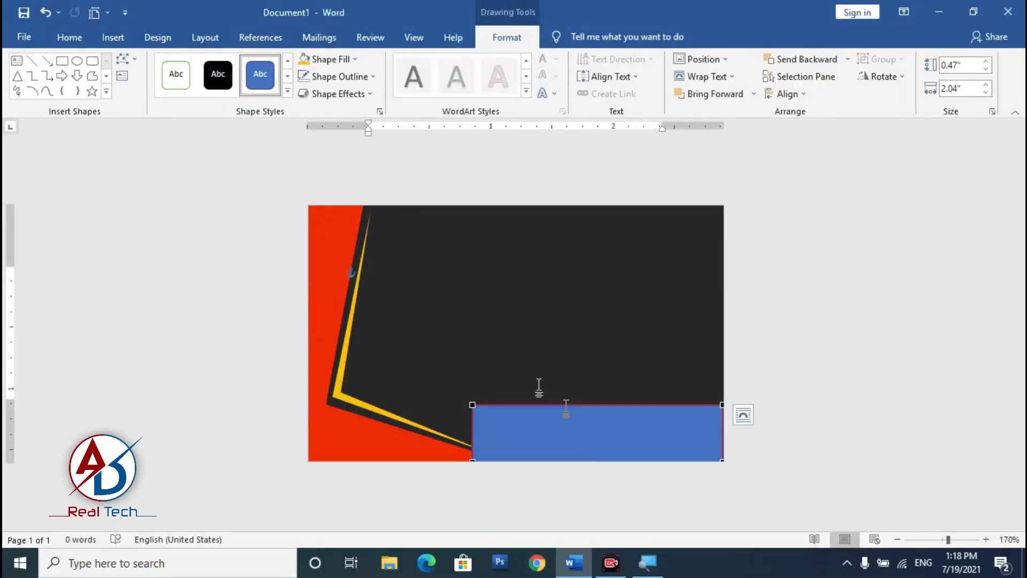
right_click(473, 405)
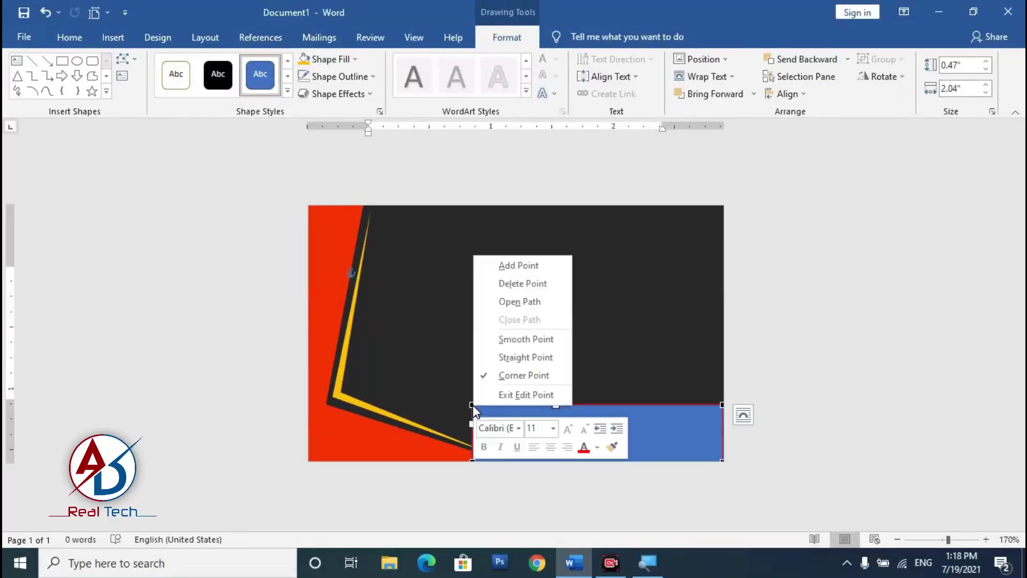
click(521, 278)
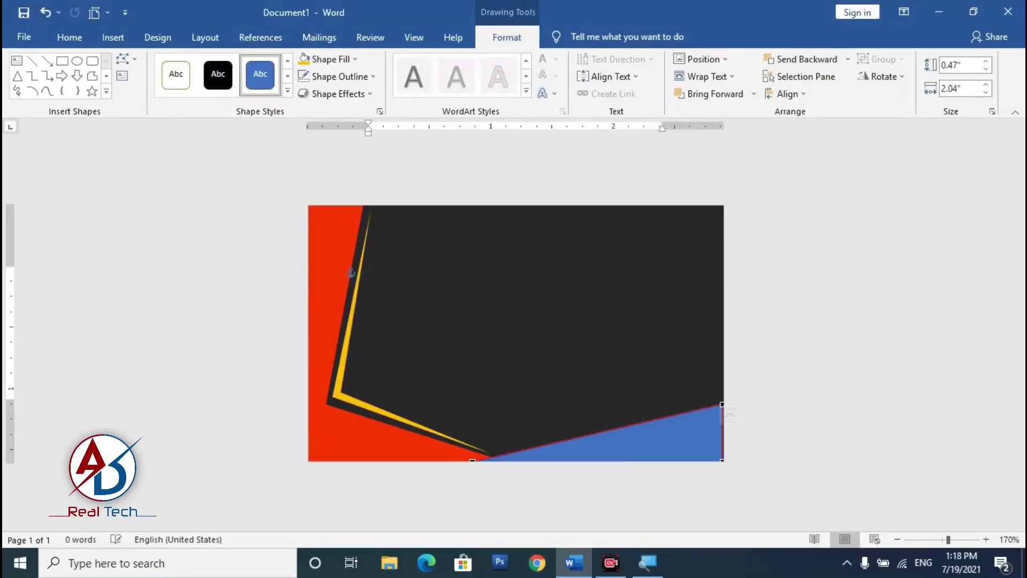
click(667, 455)
Step: Fill the bottom-right triangle gold and remove its outline
click(507, 37)
click(335, 59)
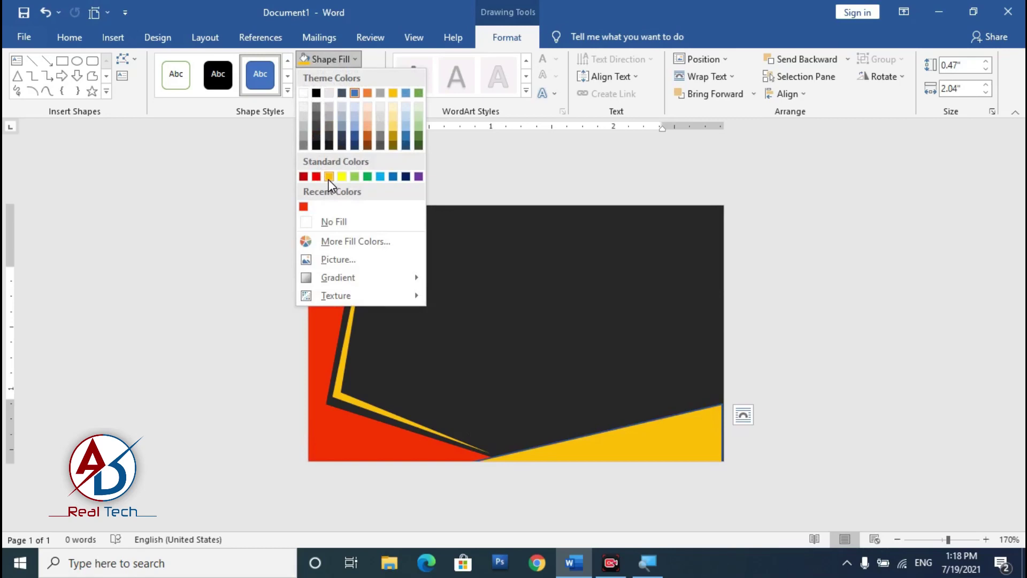
click(329, 178)
click(339, 76)
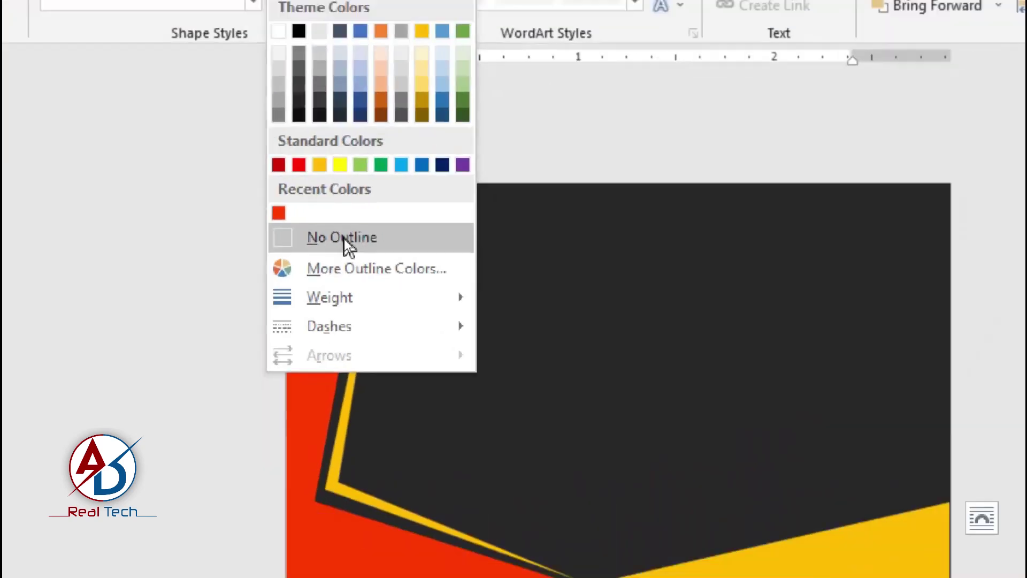
click(344, 239)
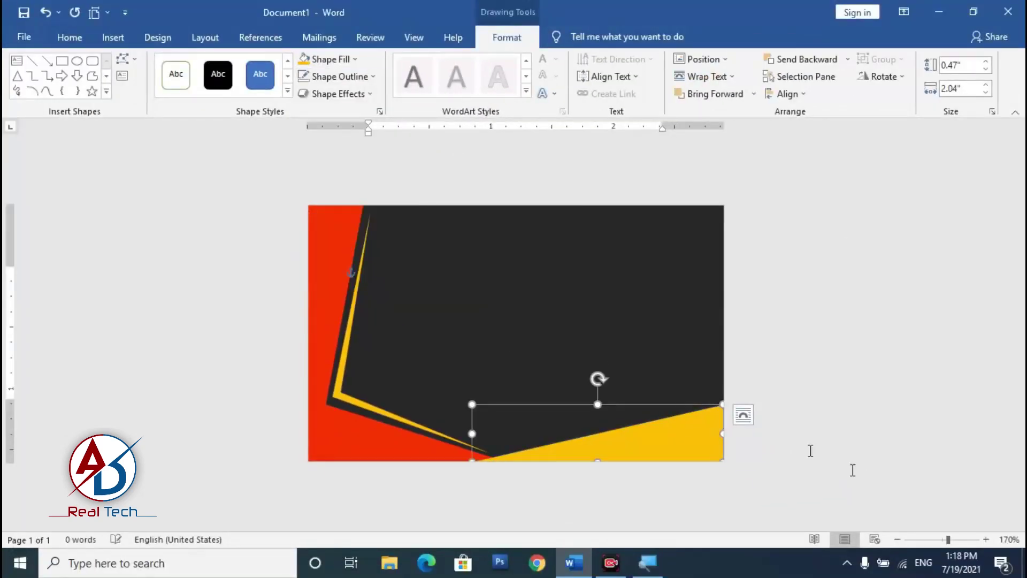
Step: Nudge the gold triangle right and send it back one layer
key(Right)
key(Escape)
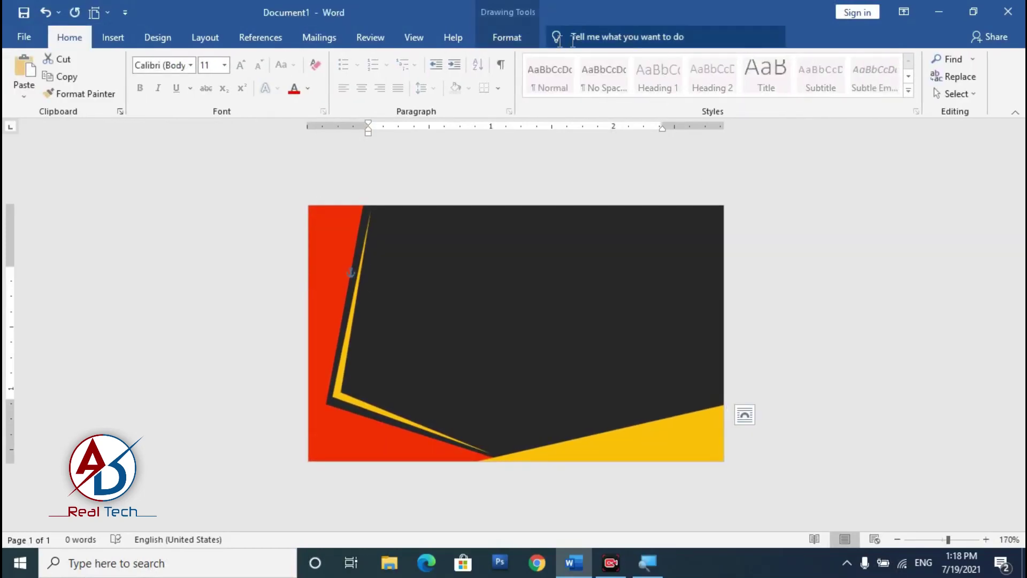
click(506, 37)
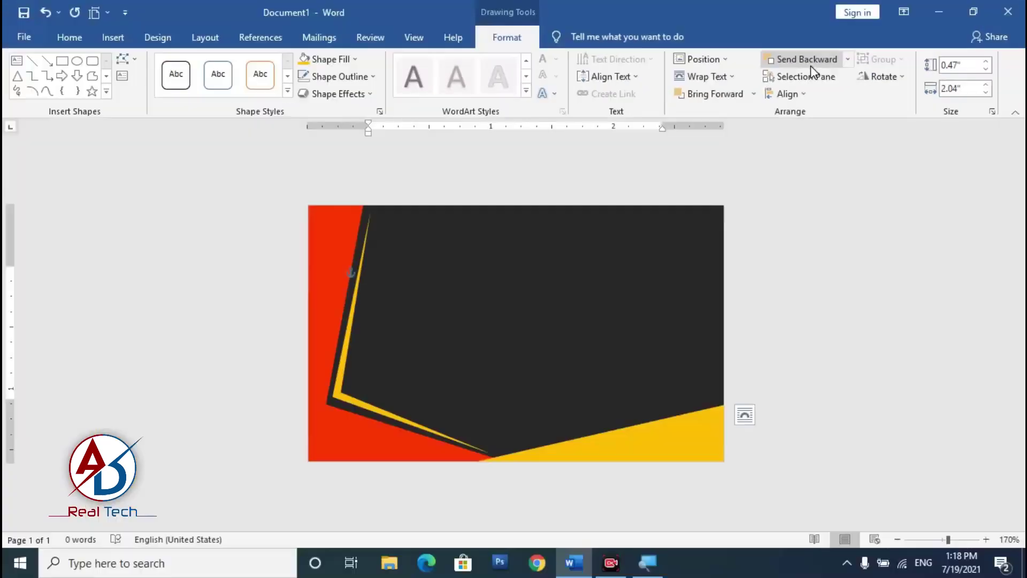
click(810, 65)
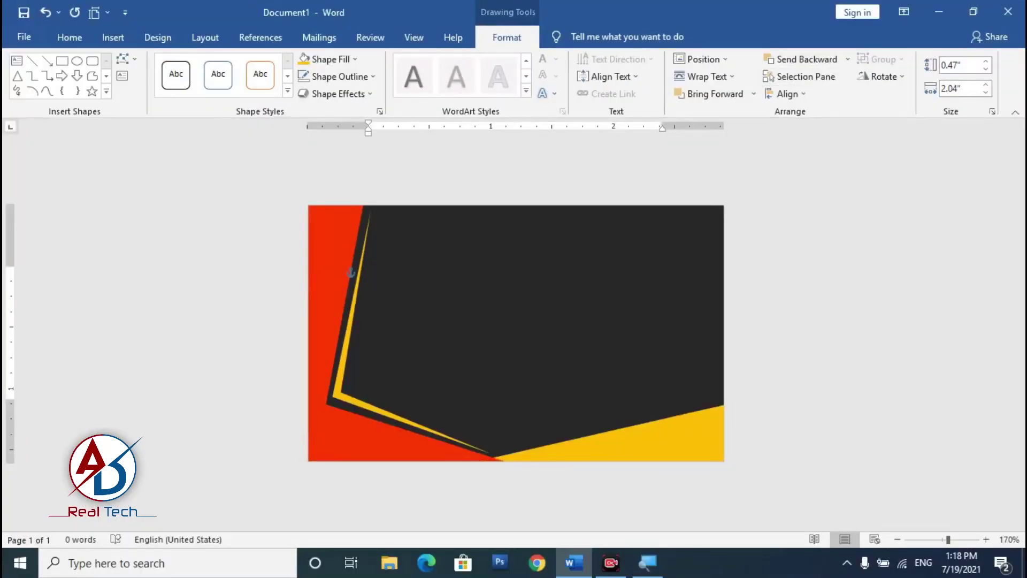
click(601, 461)
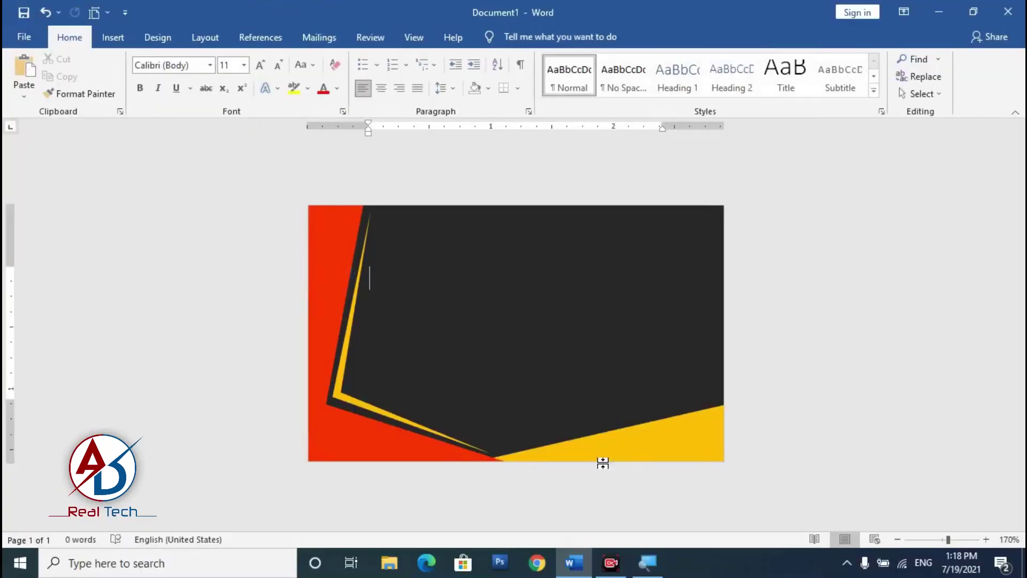
click(415, 453)
Step: With Edit Points, drag the red band's bottom vertex right to meet the gold triangle
scroll(388, 440, up, 4)
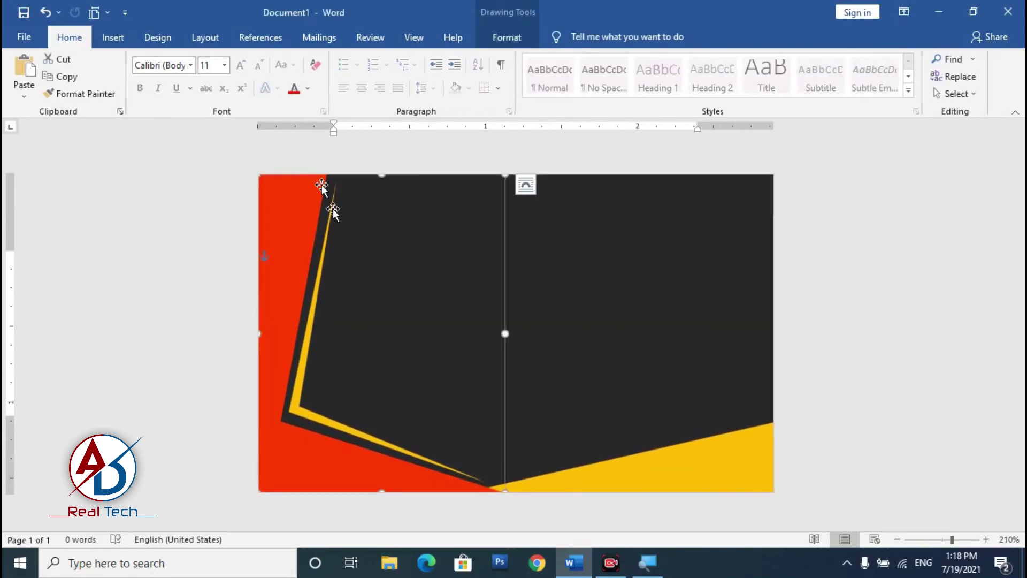
click(506, 37)
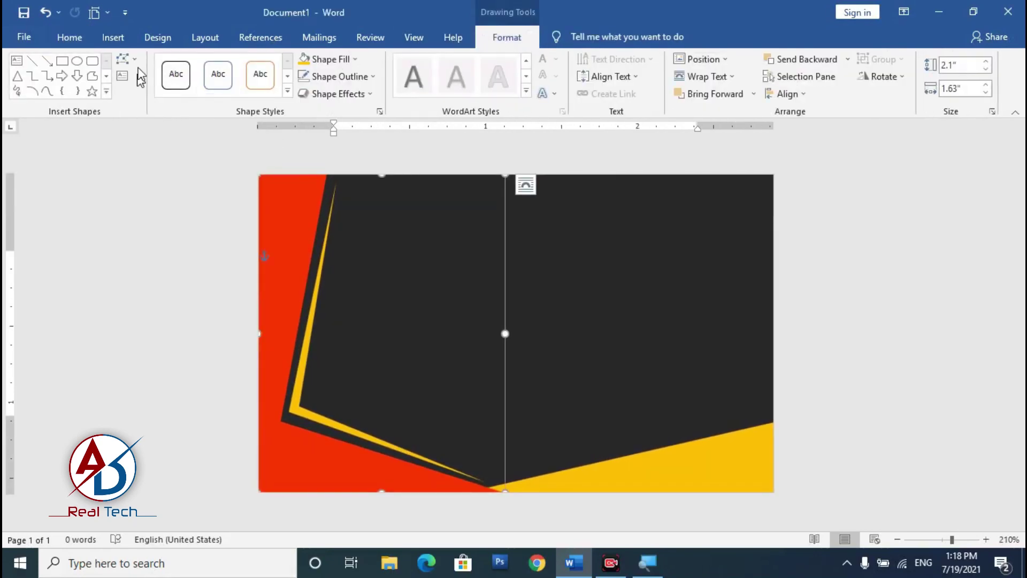
click(135, 60)
click(155, 98)
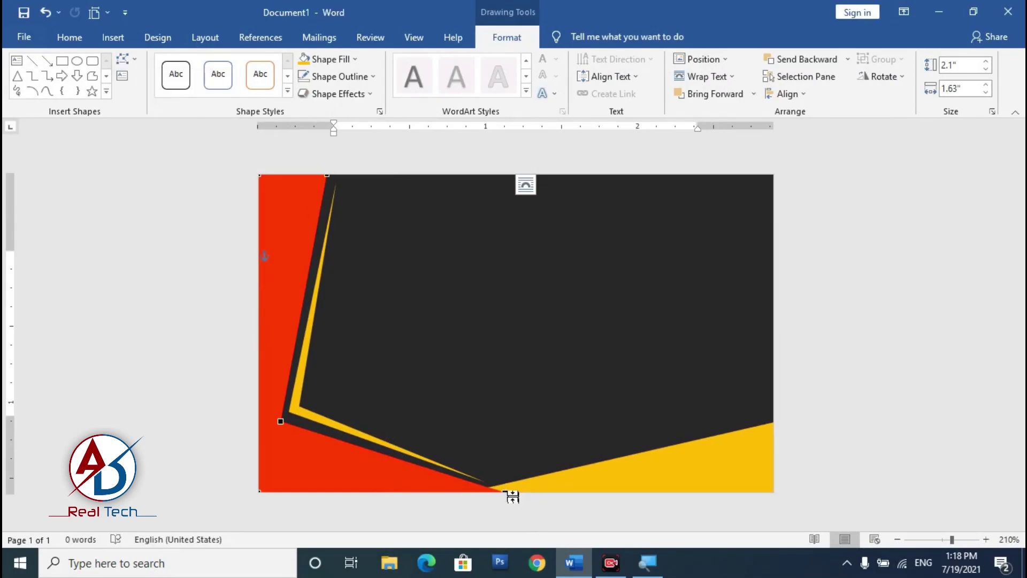
drag(505, 492, 581, 517)
click(672, 474)
scroll(459, 482, down, 4)
scroll(522, 475, up, 3)
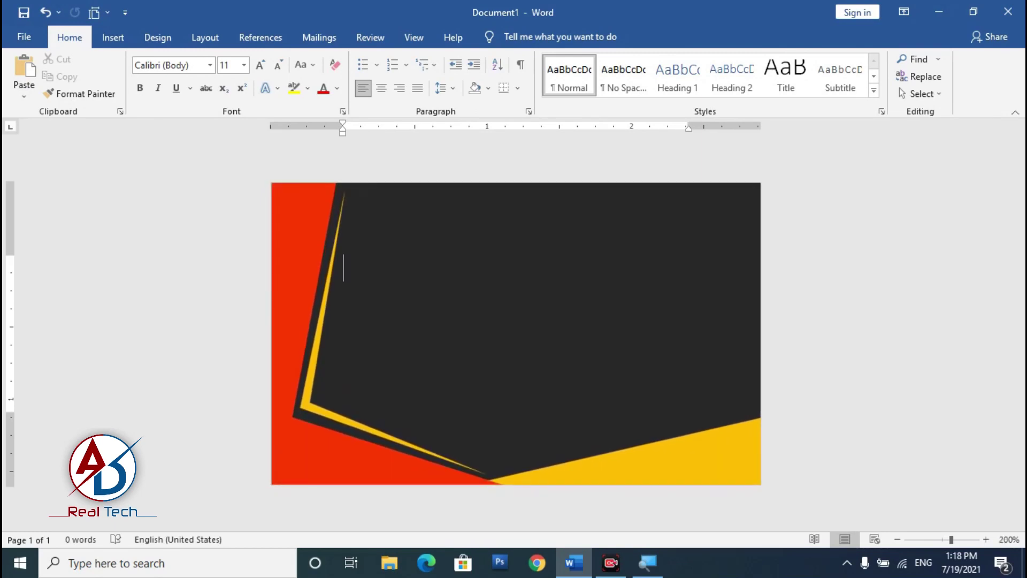
Step: Draw a thin freeform wedge across the lower right of the card above the gold triangle
click(113, 37)
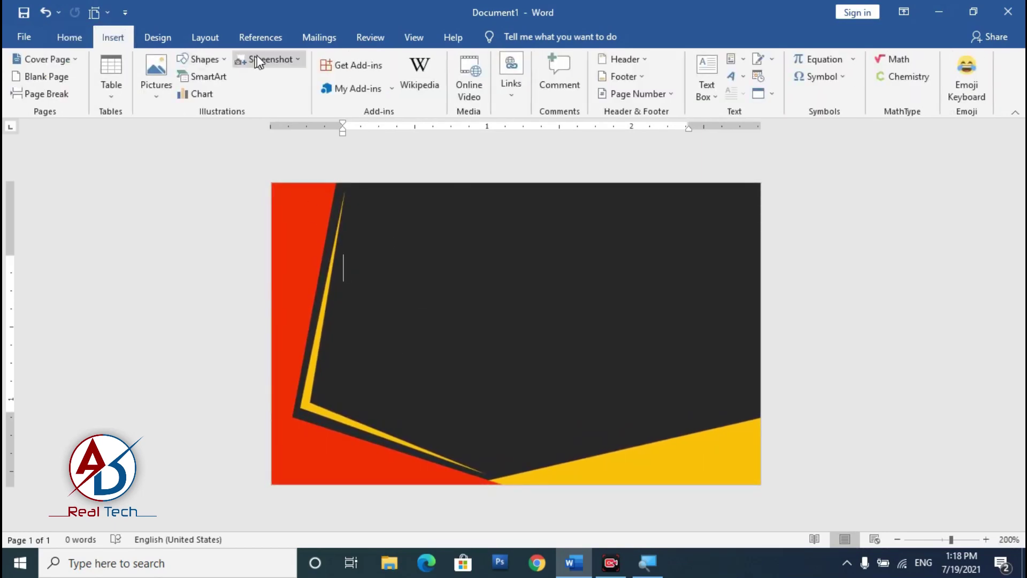
click(203, 59)
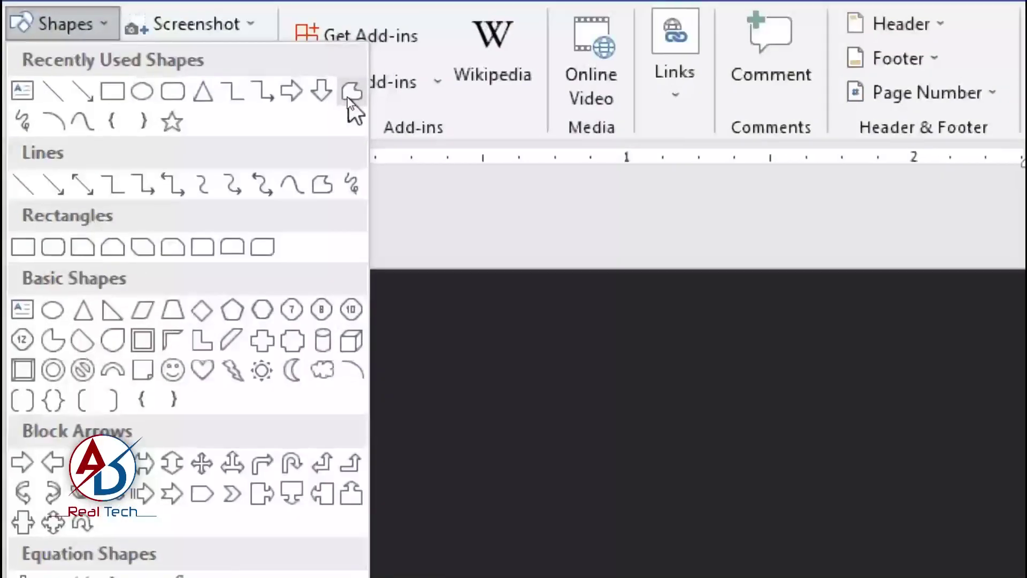
click(349, 94)
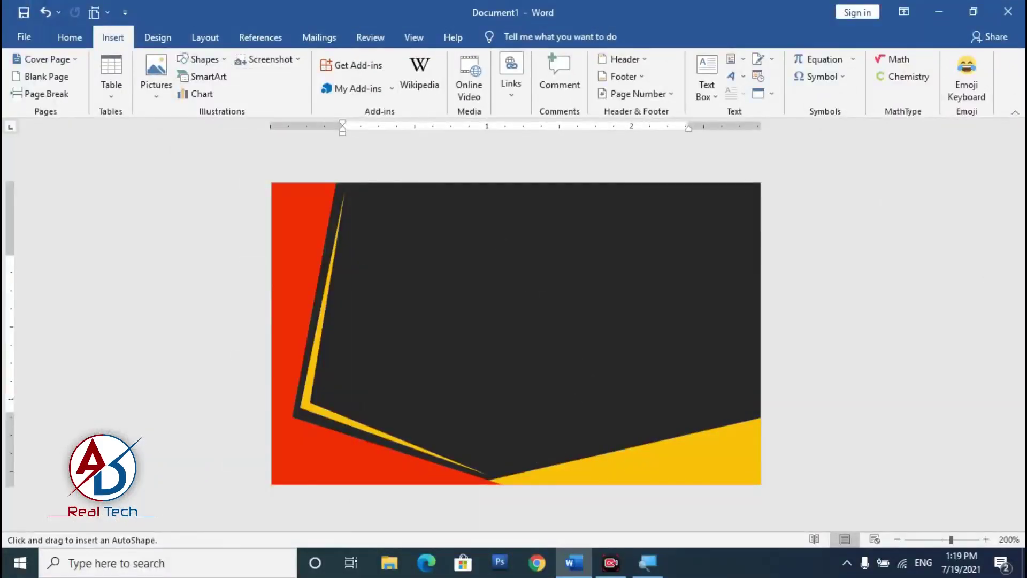
click(511, 469)
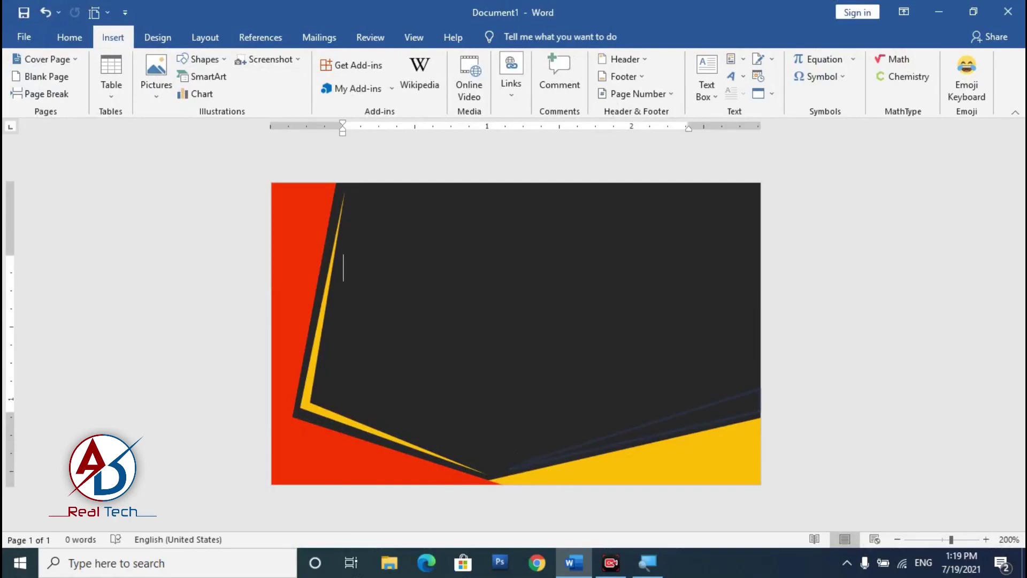
click(516, 465)
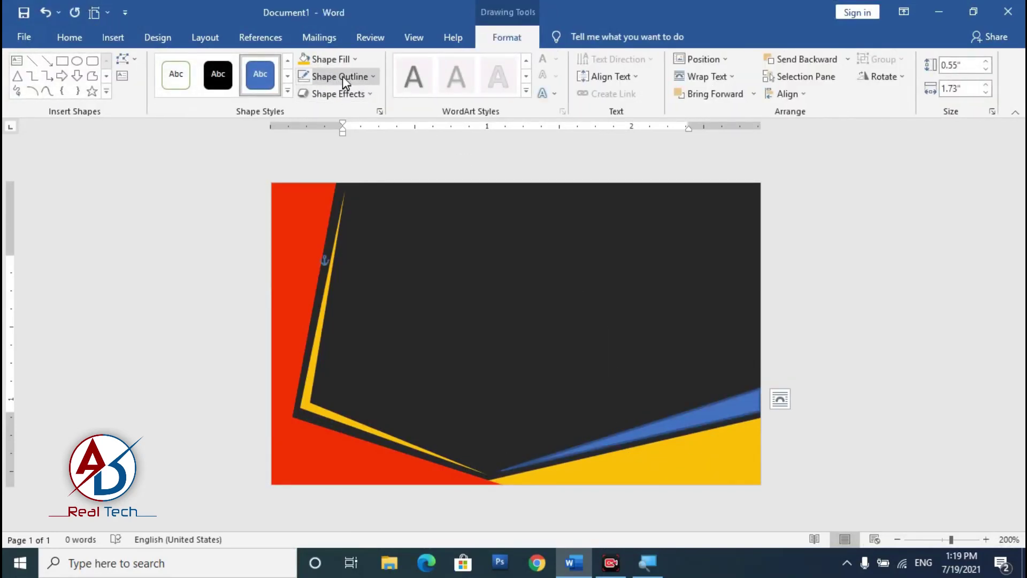
Step: Remove the wedge's outline and fill it the same red as the left band
click(342, 77)
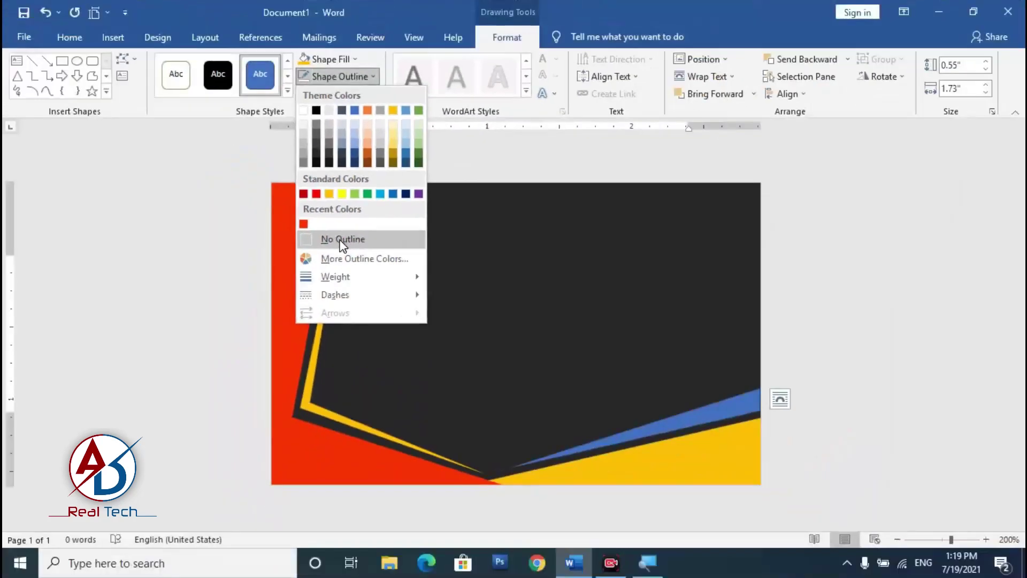
click(342, 239)
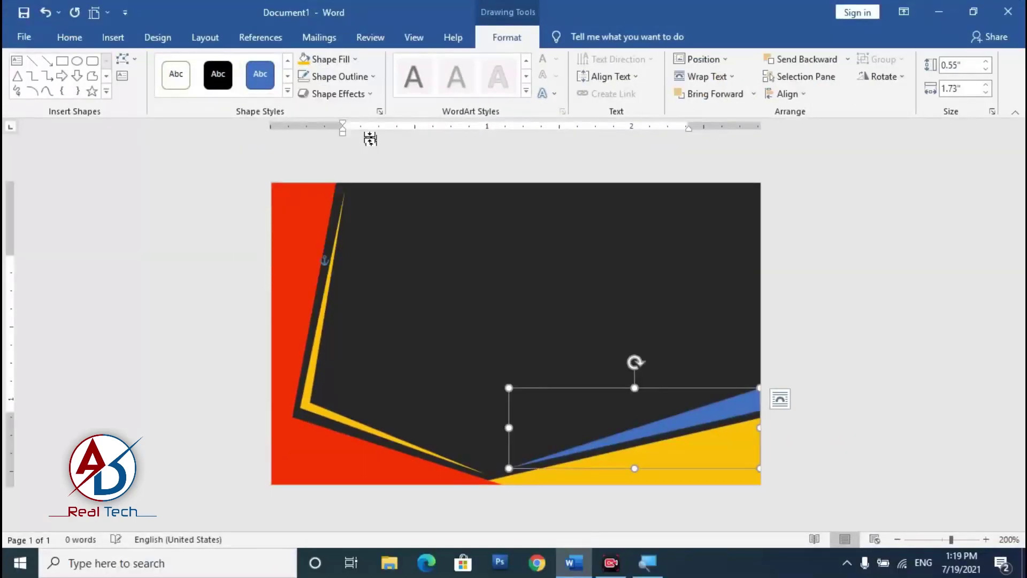
click(340, 61)
click(303, 208)
click(632, 422)
scroll(693, 426, down, 4)
scroll(692, 442, up, 3)
scroll(658, 452, up, 1)
scroll(656, 469, down, 1)
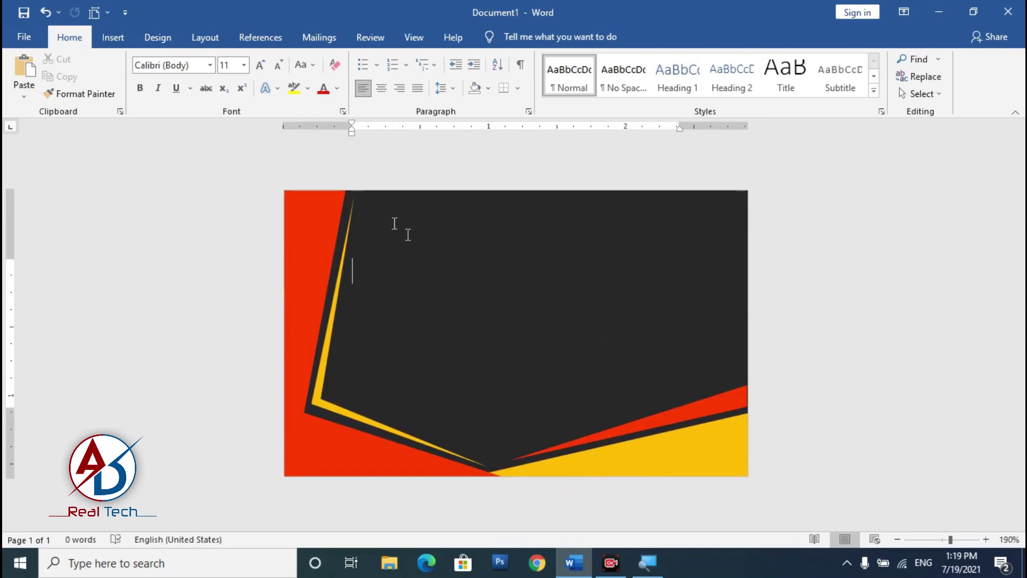
click(112, 38)
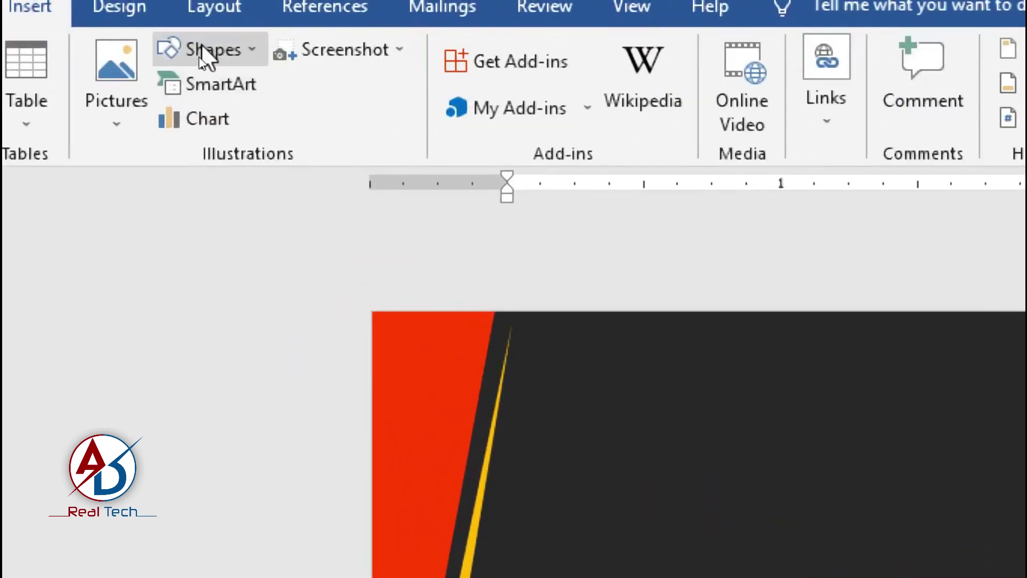
Step: Draw a 1.52-inch straight vertical line down the dark area's centre, nudged slightly right
click(205, 59)
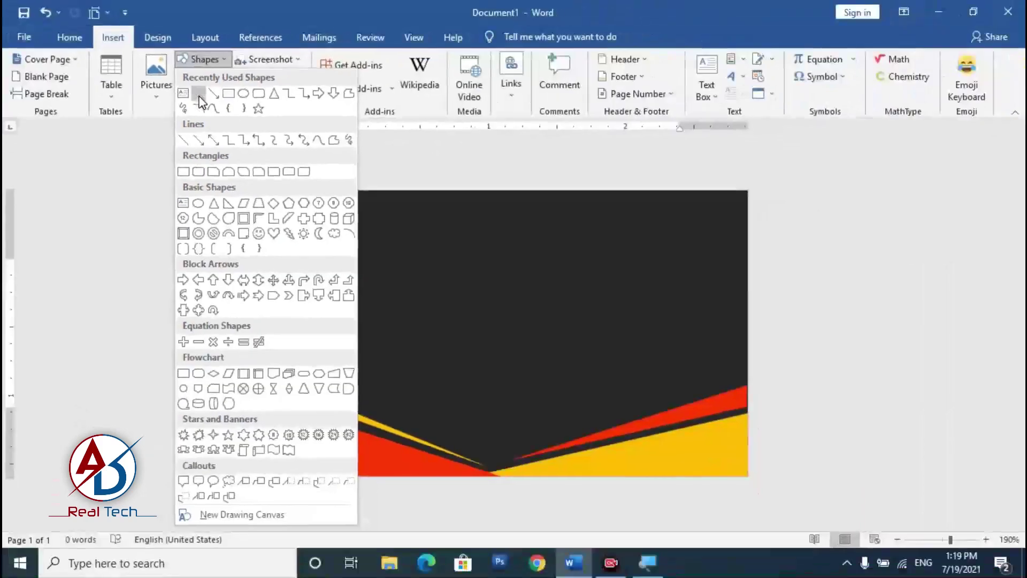
click(200, 119)
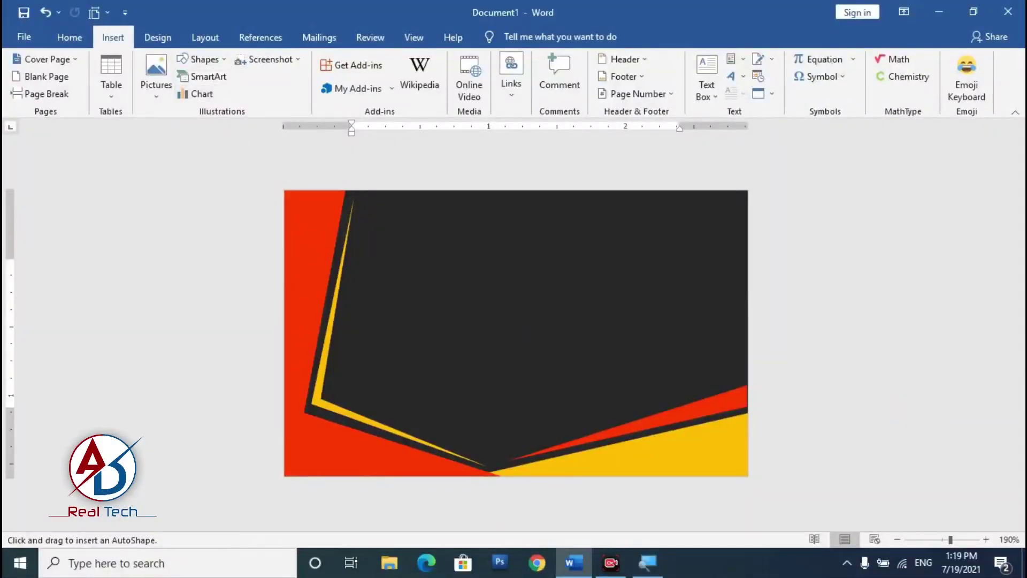
drag(501, 225, 507, 338)
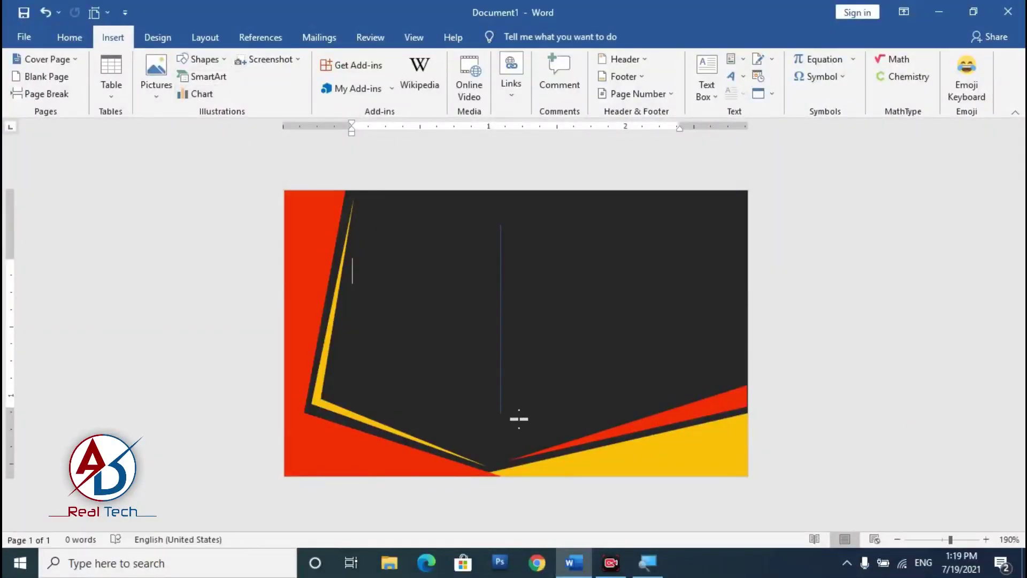
drag(504, 374, 521, 374)
scroll(649, 415, up, 3)
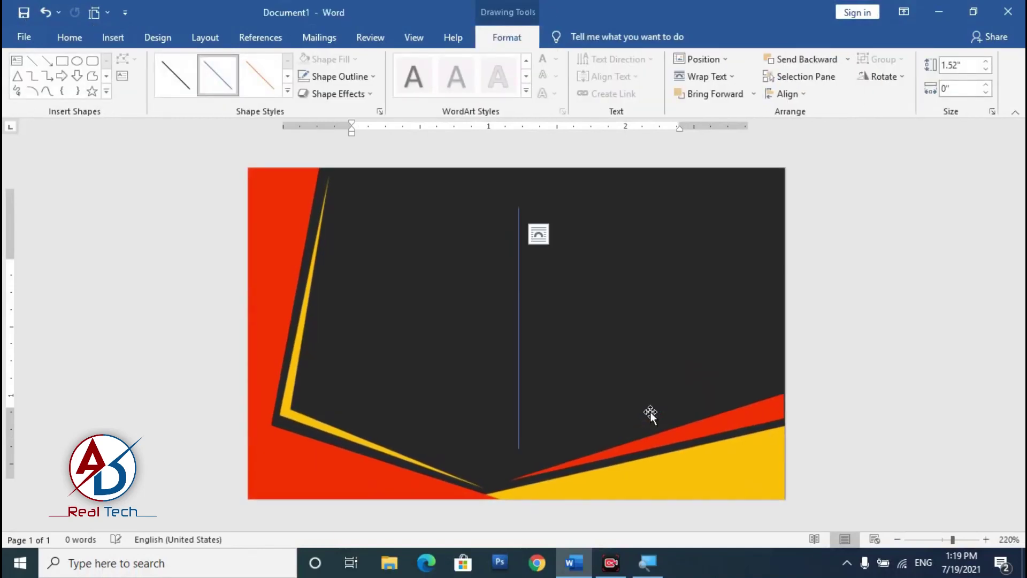
scroll(577, 342, up, 3)
click(518, 342)
Step: Make the vertical line white with a 1 pt weight
click(351, 78)
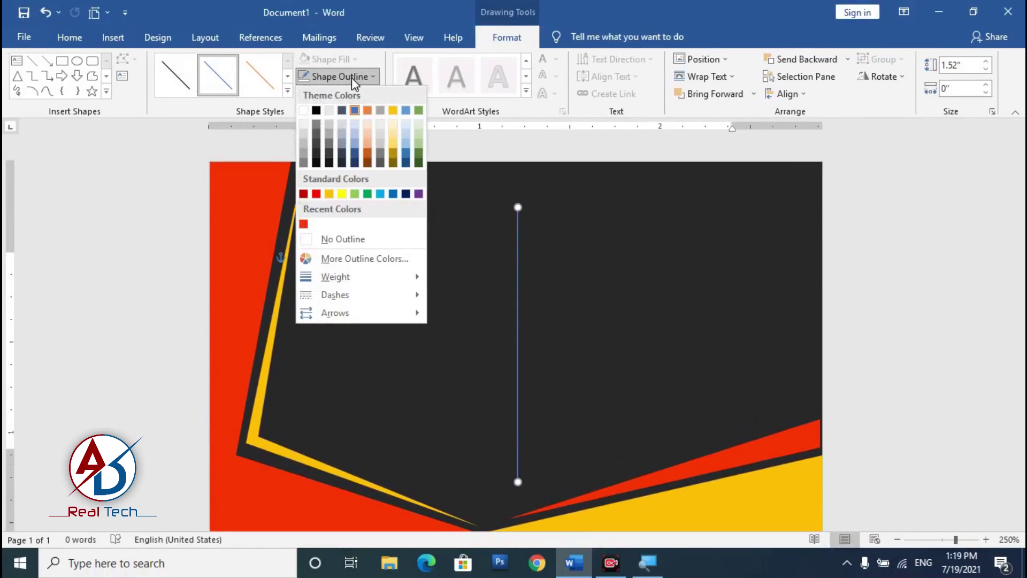
mouse_move(342, 277)
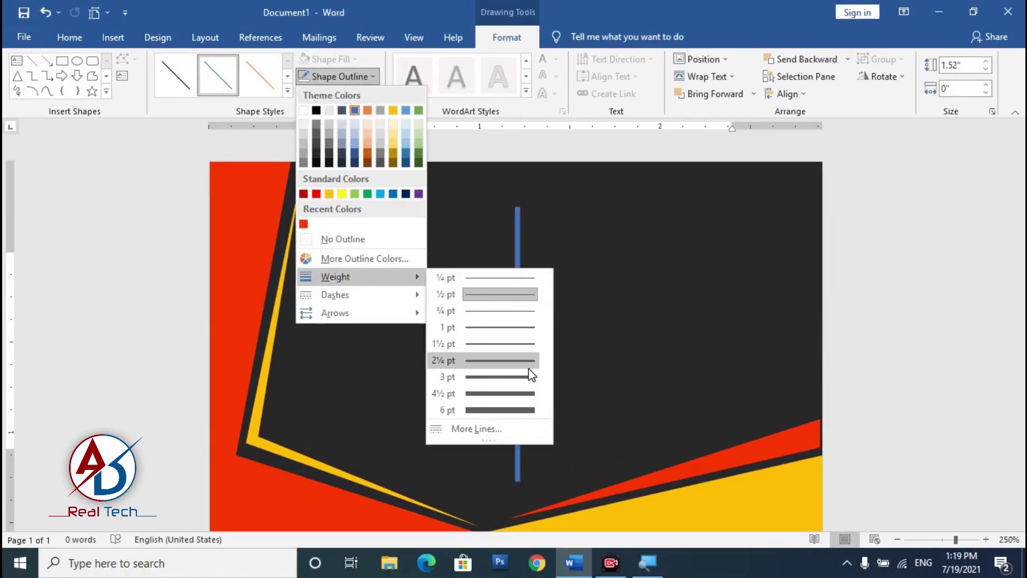
click(527, 362)
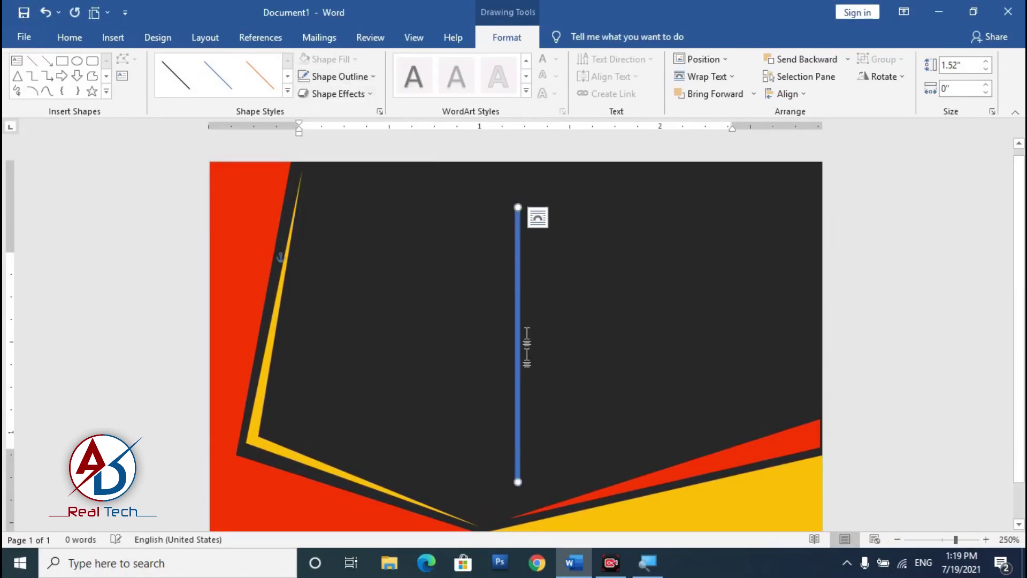
click(345, 82)
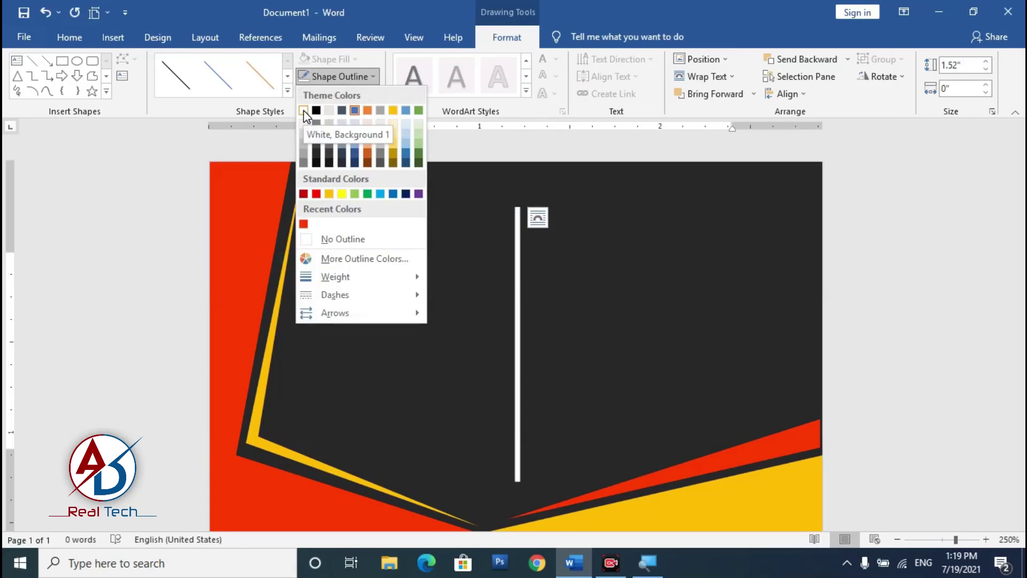
click(304, 110)
click(342, 71)
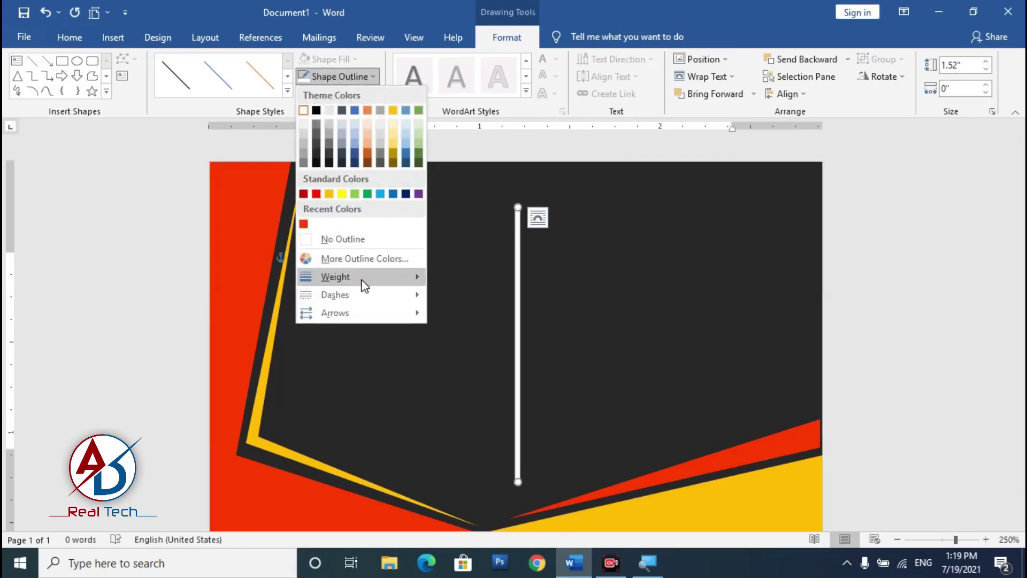
mouse_move(360, 276)
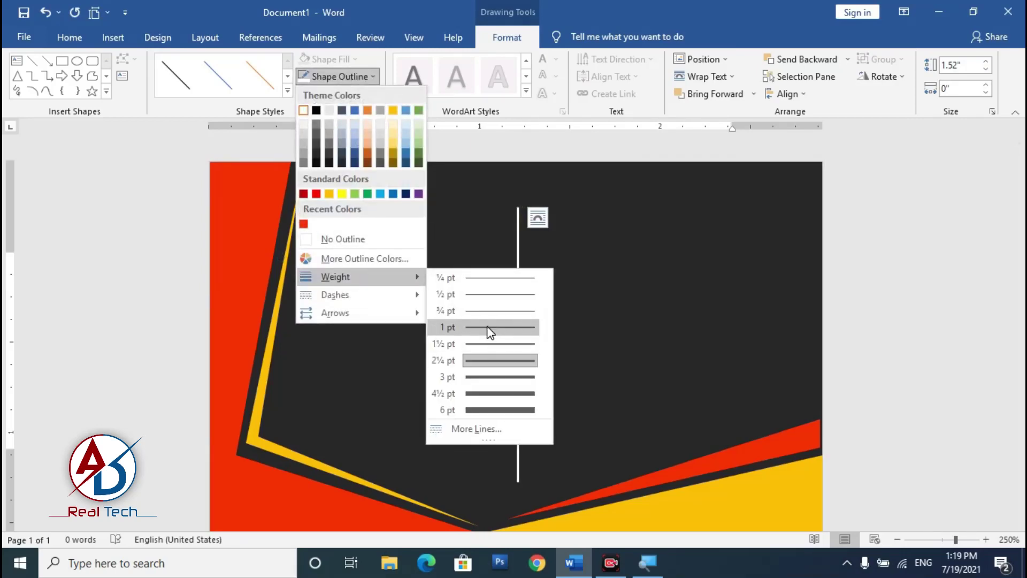
click(486, 327)
click(878, 356)
ctrl+scroll(587, 404, down, 5)
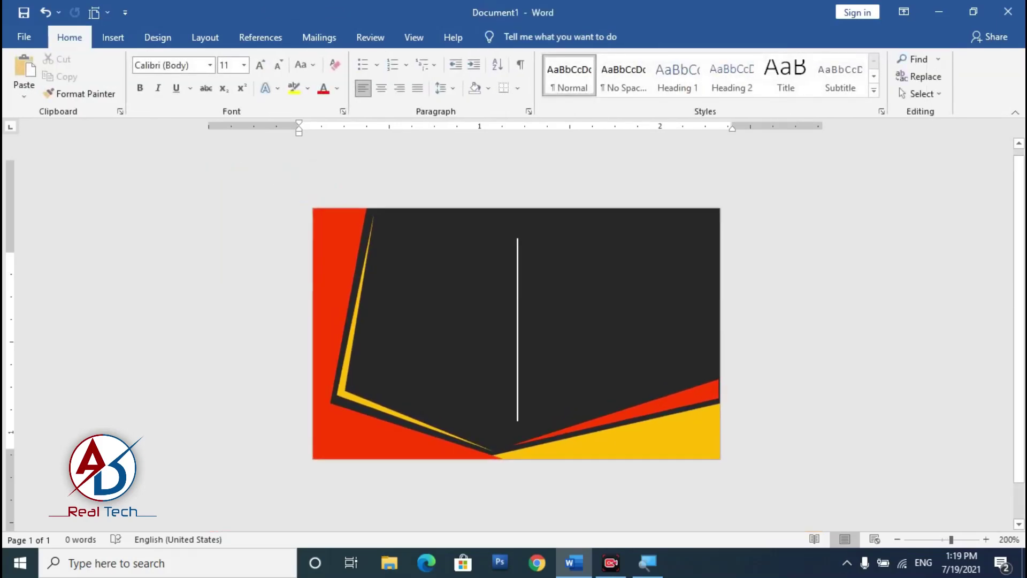
Step: Change the white line to a round-dot dash style
click(518, 376)
click(505, 37)
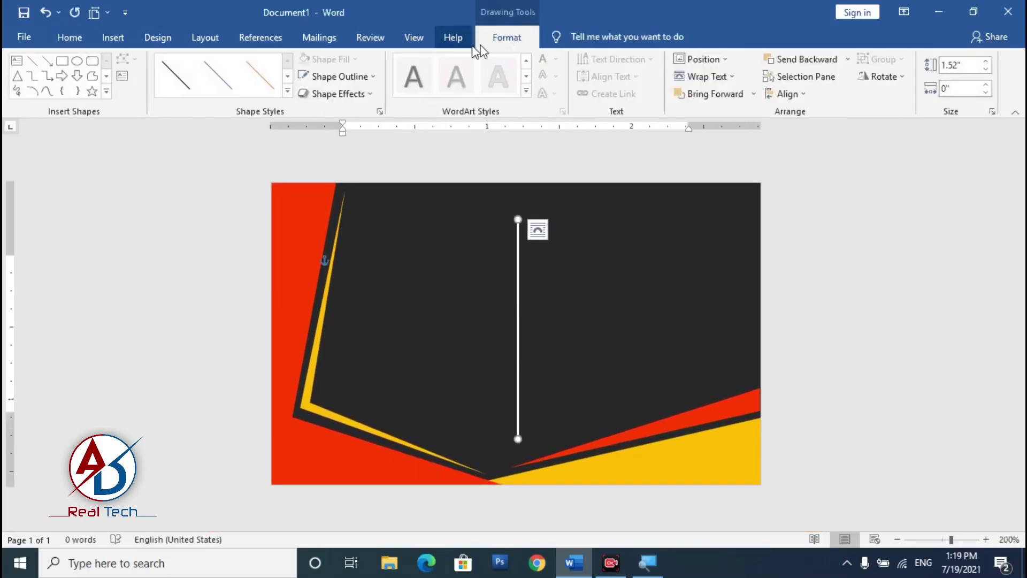
click(332, 76)
mouse_move(335, 295)
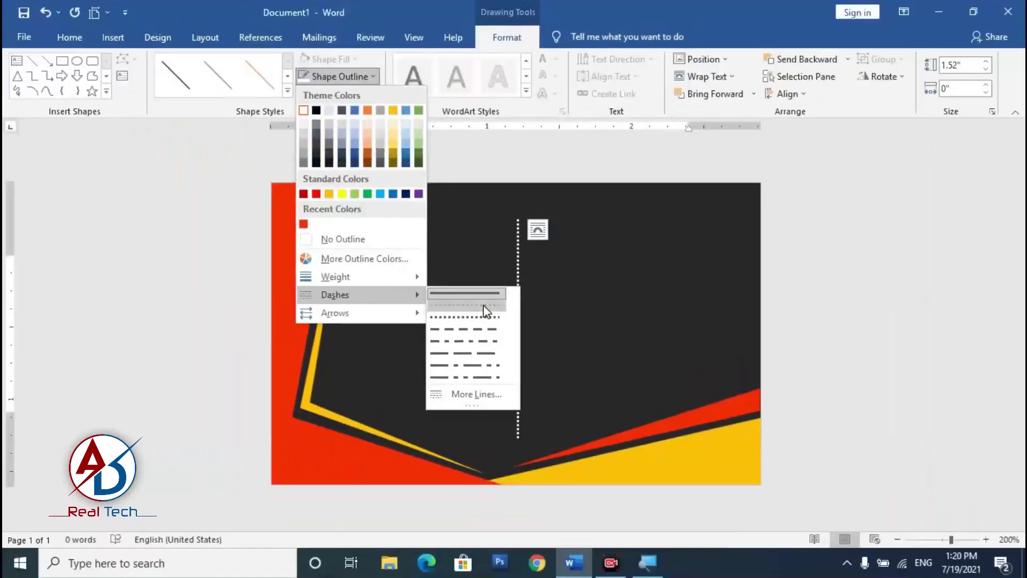
click(486, 309)
click(874, 342)
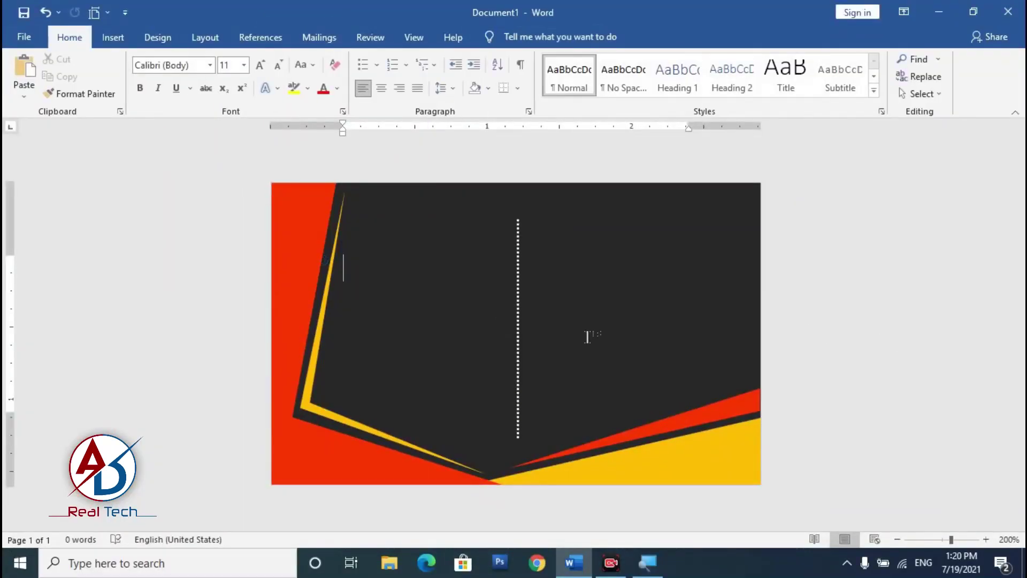
scroll(875, 343, down, 4)
scroll(875, 343, up, 6)
scroll(589, 355, up, 1)
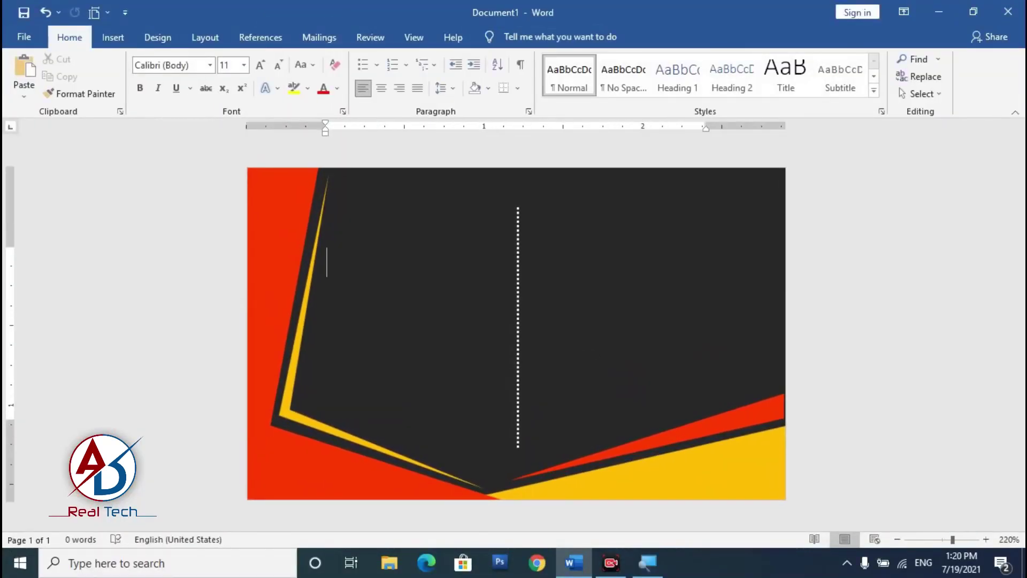
Step: Nudge the dotted line into position with the arrow keys
click(518, 346)
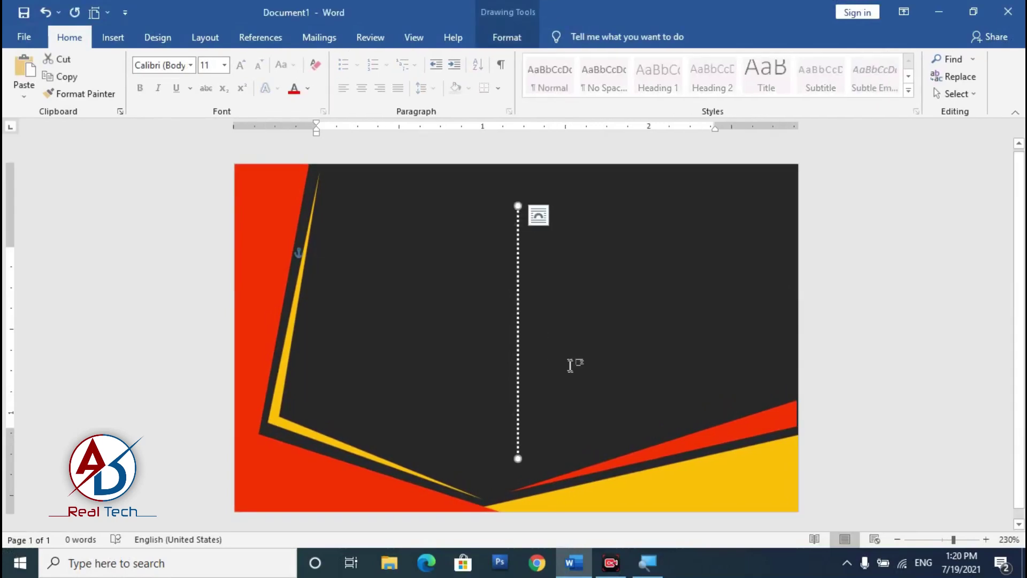
key(Down)
key(Down)
key(Down)
key(Down)
key(ctrl+Up)
key(ctrl+Up)
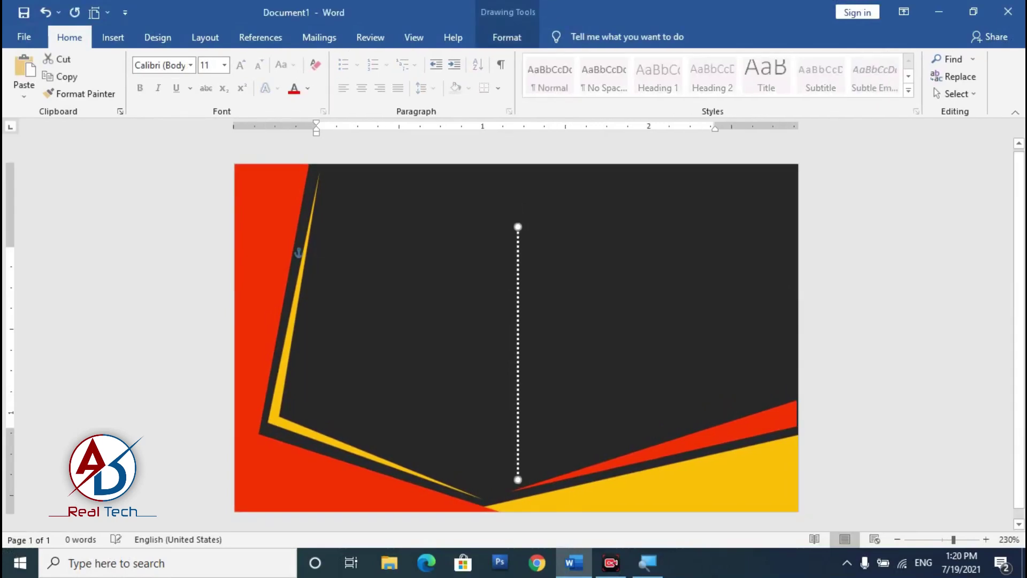
click(889, 348)
scroll(498, 348, down, 5)
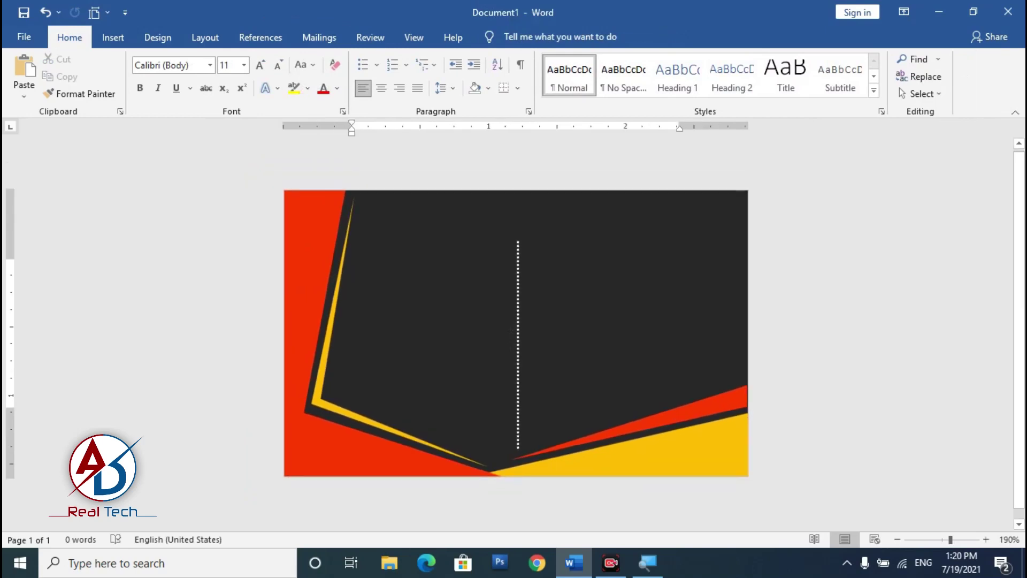
Step: Draw an isosceles triangle near the card's top, flip it to point down and widen it
click(113, 36)
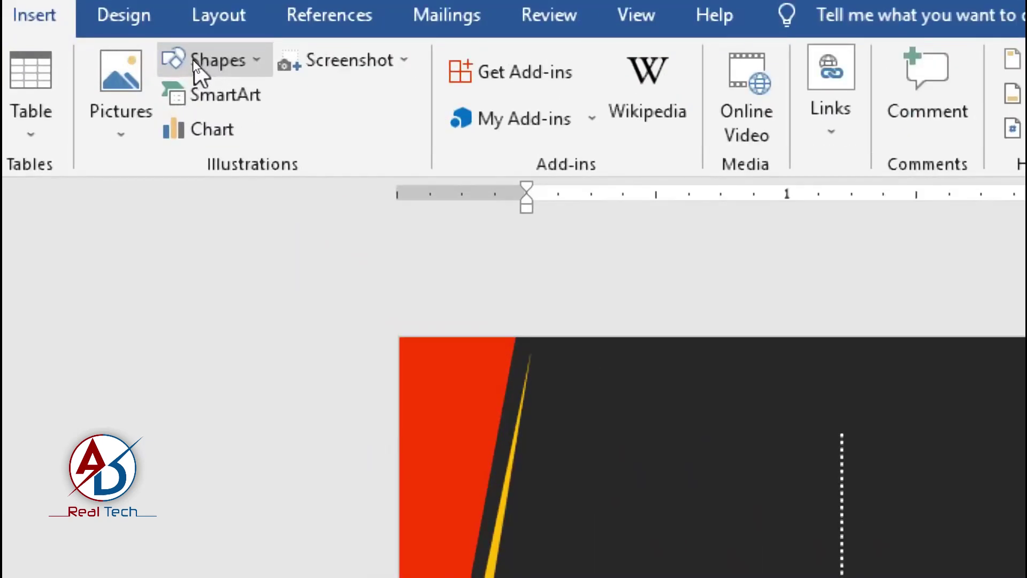
click(192, 60)
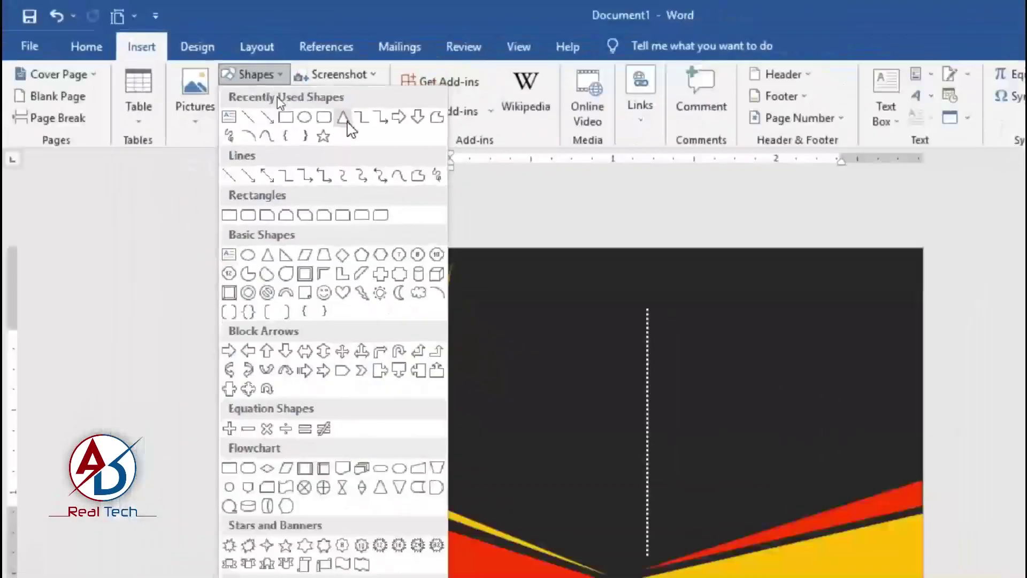
click(362, 135)
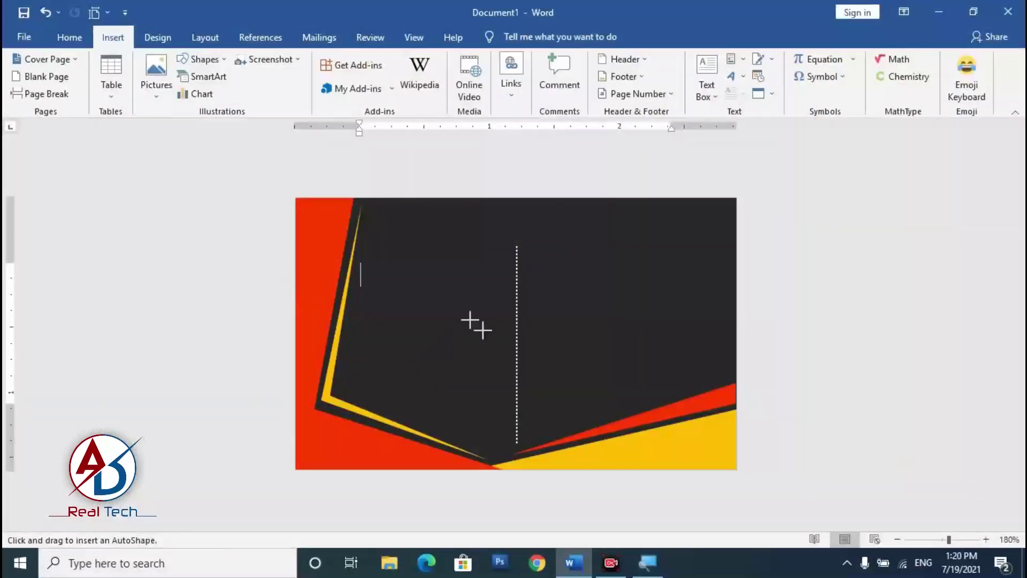
drag(443, 240, 486, 289)
mouse_move(465, 214)
mouse_down()
mouse_move(427, 336)
mouse_move(455, 337)
mouse_up()
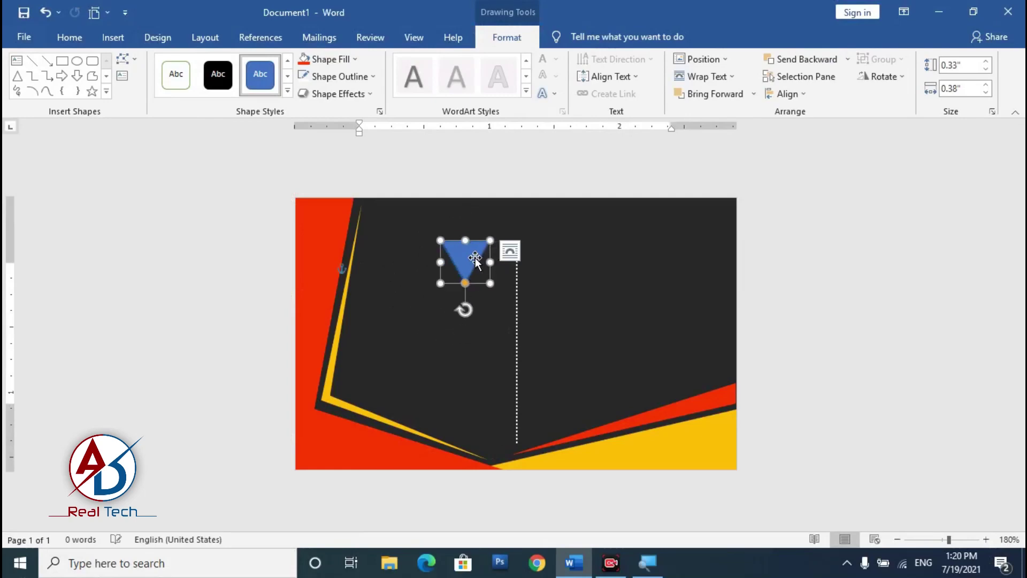
drag(490, 265, 506, 263)
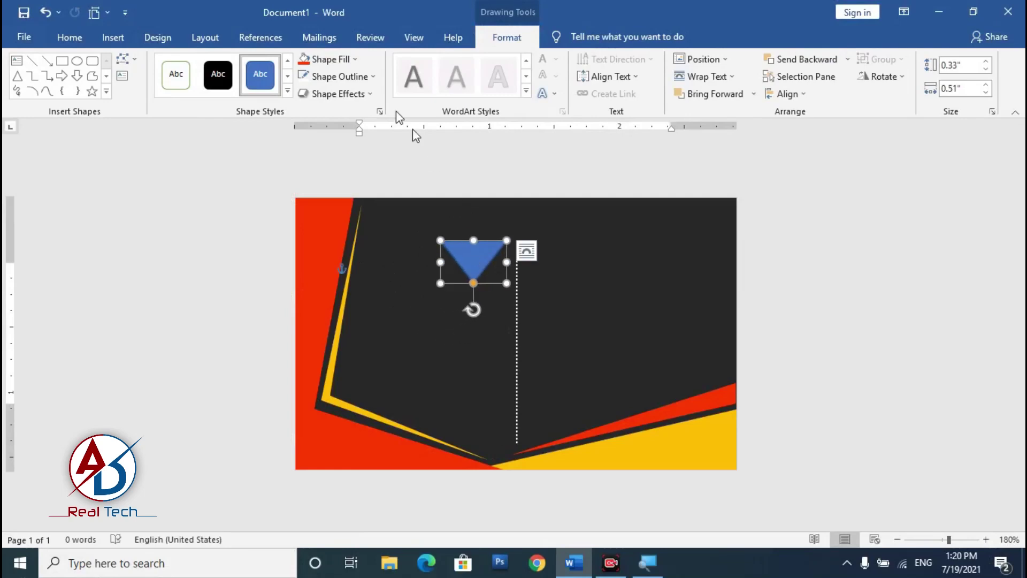
Step: Fill the inverted triangle red with no outline and move it to the card's top edge
click(369, 78)
click(363, 240)
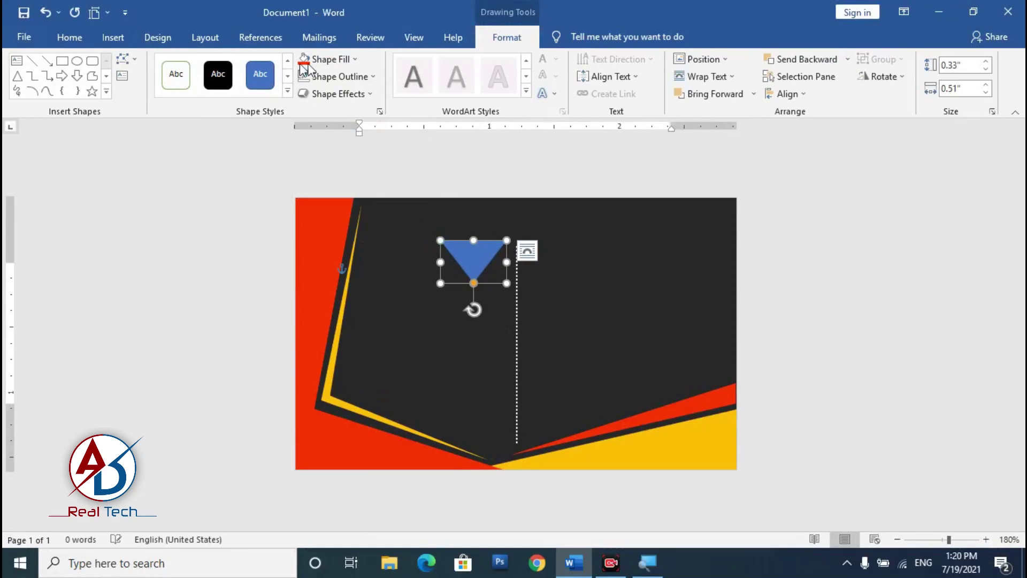
click(304, 59)
drag(462, 266, 495, 213)
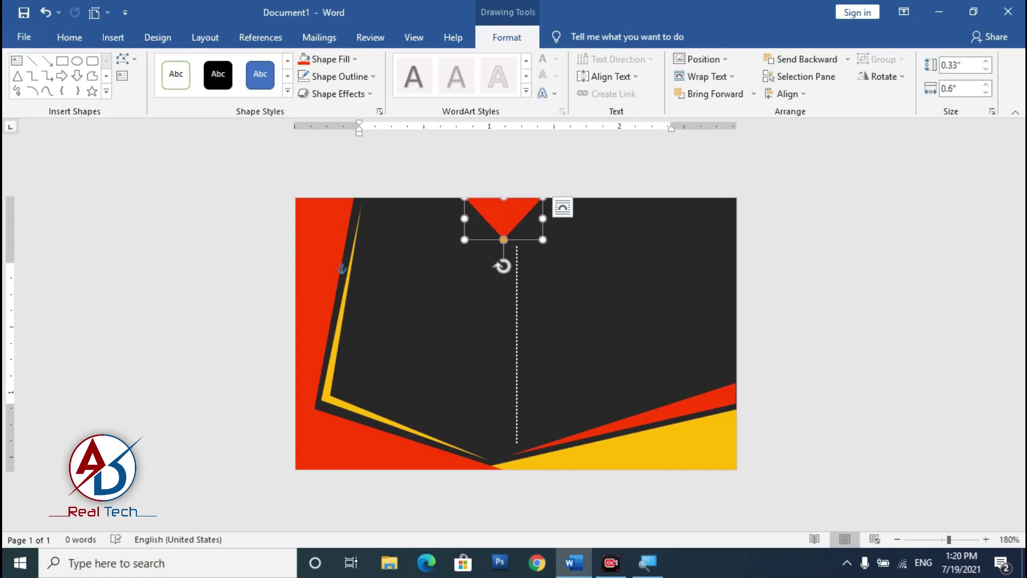
key(Escape)
scroll(900, 88, down, 4)
scroll(507, 246, up, 11)
click(507, 238)
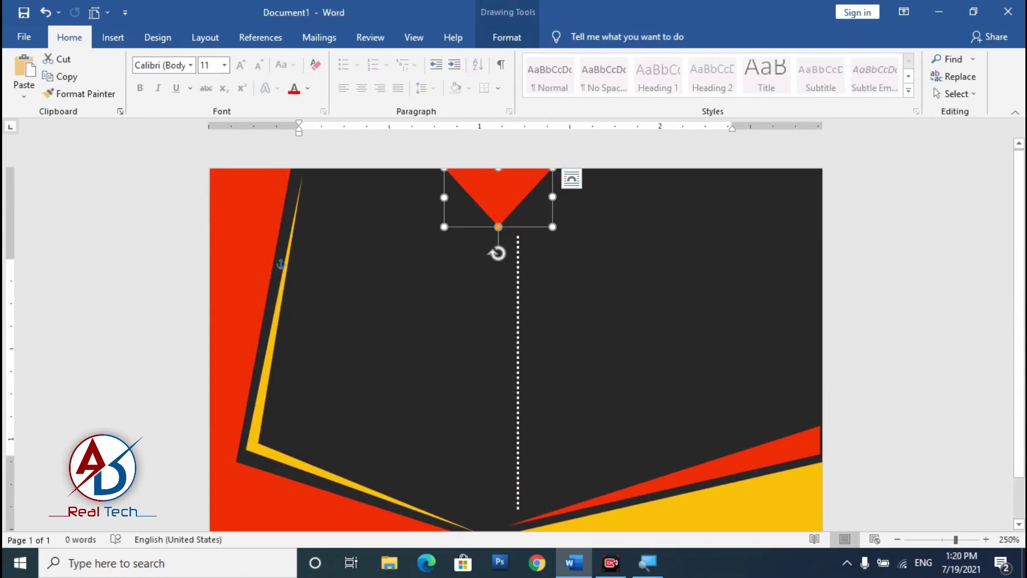
key(ctrl+d)
Step: Move the triangle copy right and give it light blue fill with no outline
drag(547, 231, 596, 223)
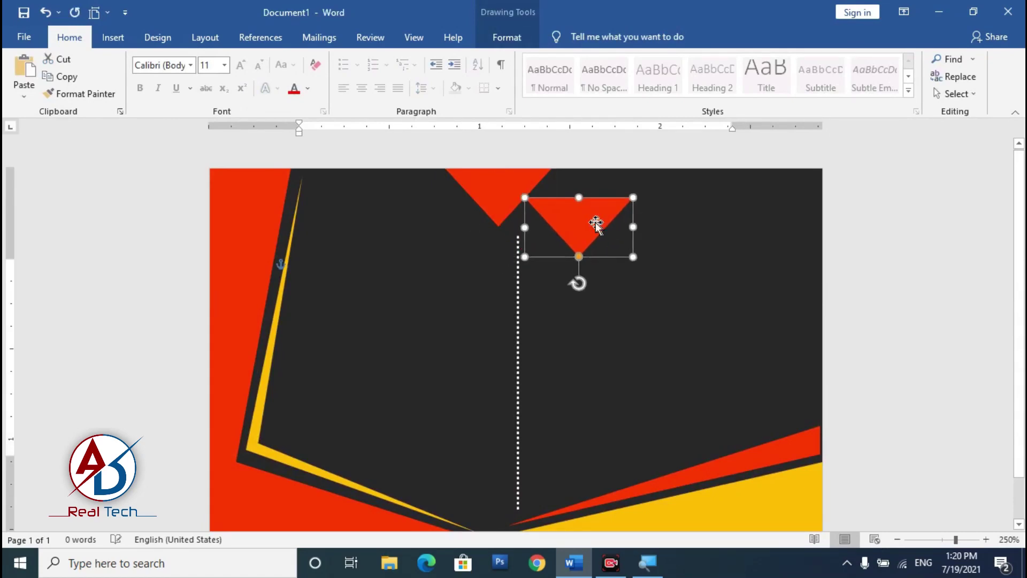
click(508, 38)
click(329, 59)
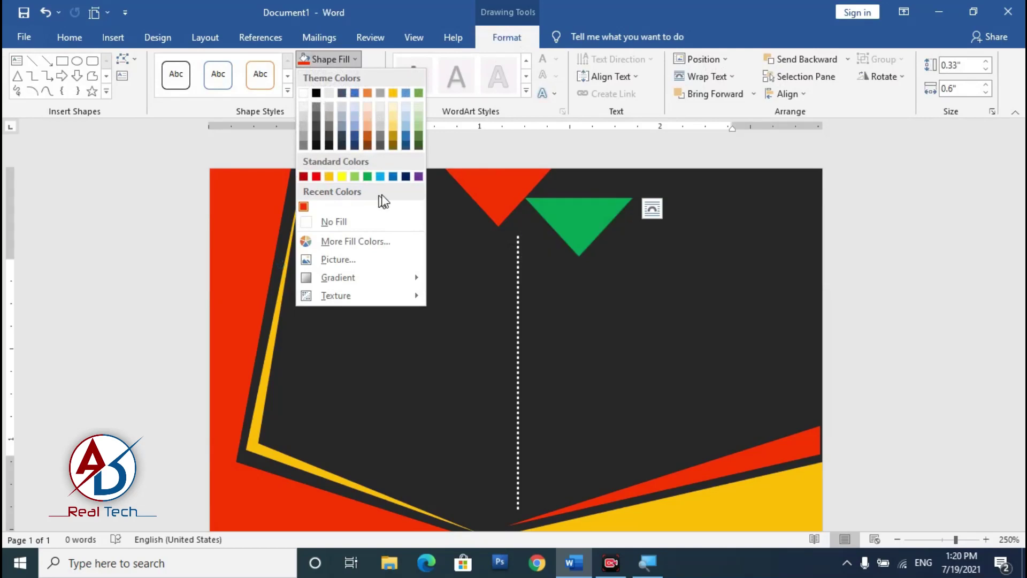
click(380, 177)
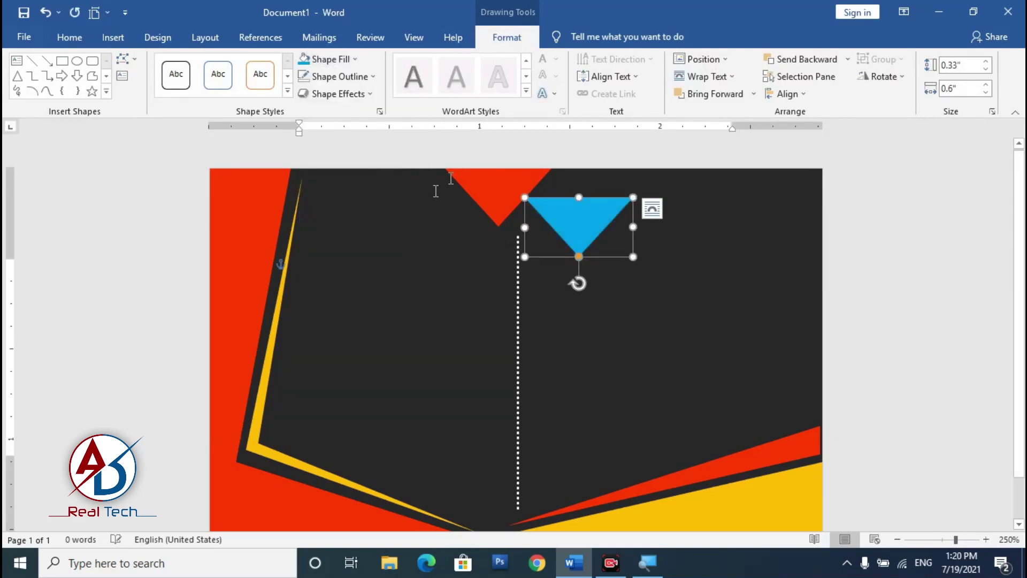
click(354, 77)
click(356, 236)
Step: Shrink the blue triangle to 0.13" by 0.23" on the top edge and send it backward
drag(634, 257, 545, 178)
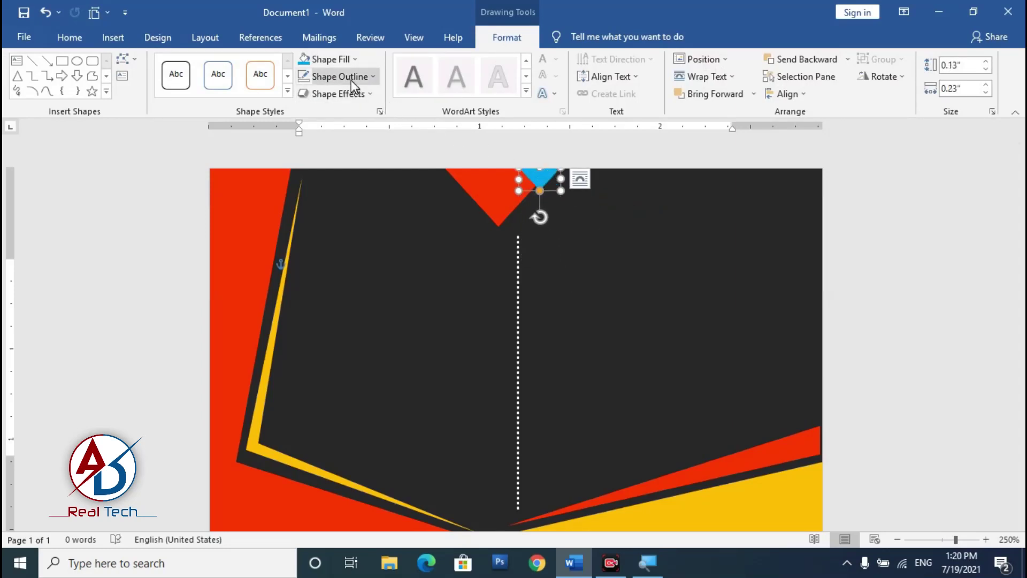
click(818, 62)
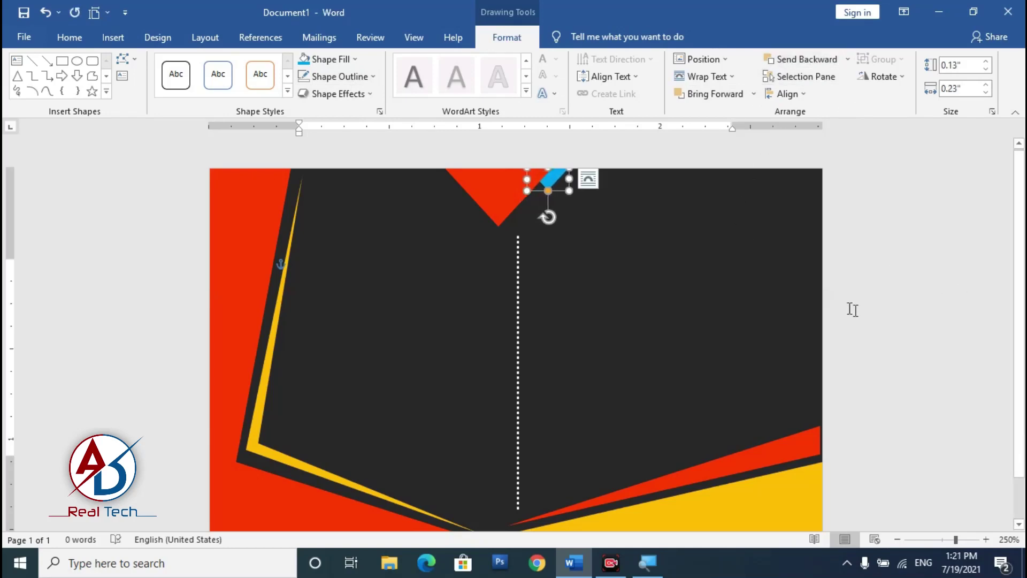
click(830, 306)
scroll(608, 314, down, 10)
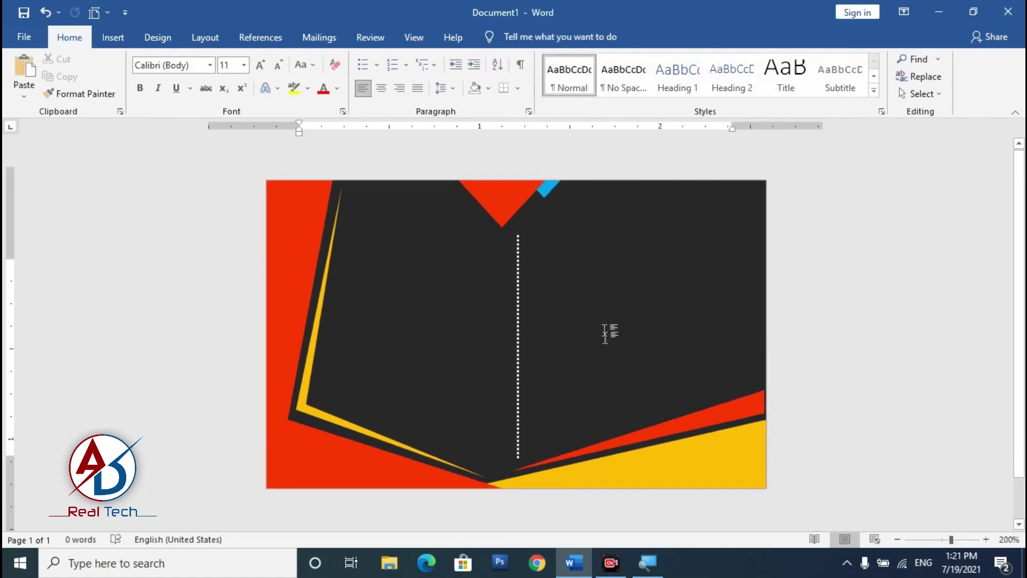
scroll(517, 332, up, 10)
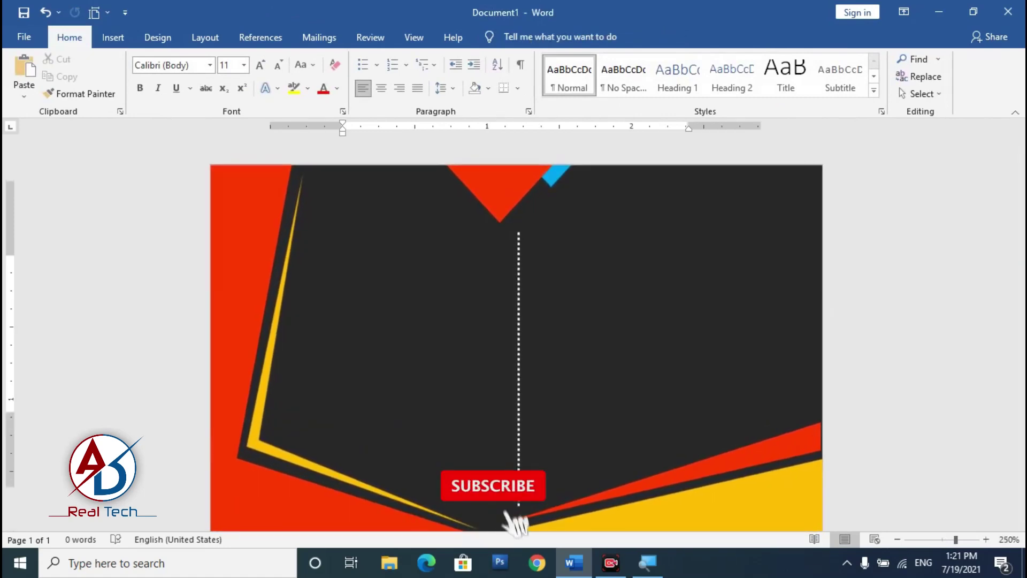
scroll(517, 332, down, 3)
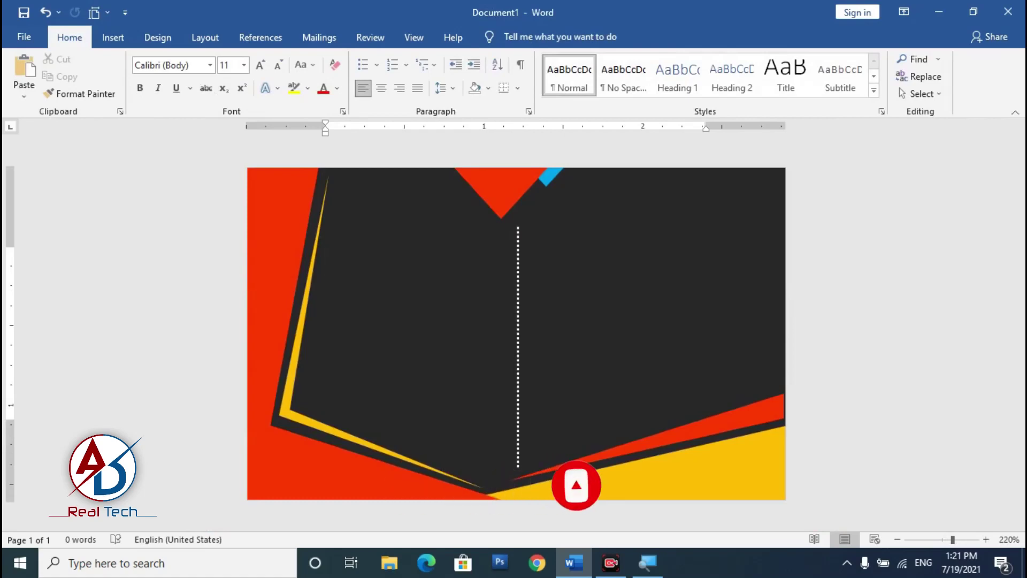
click(112, 37)
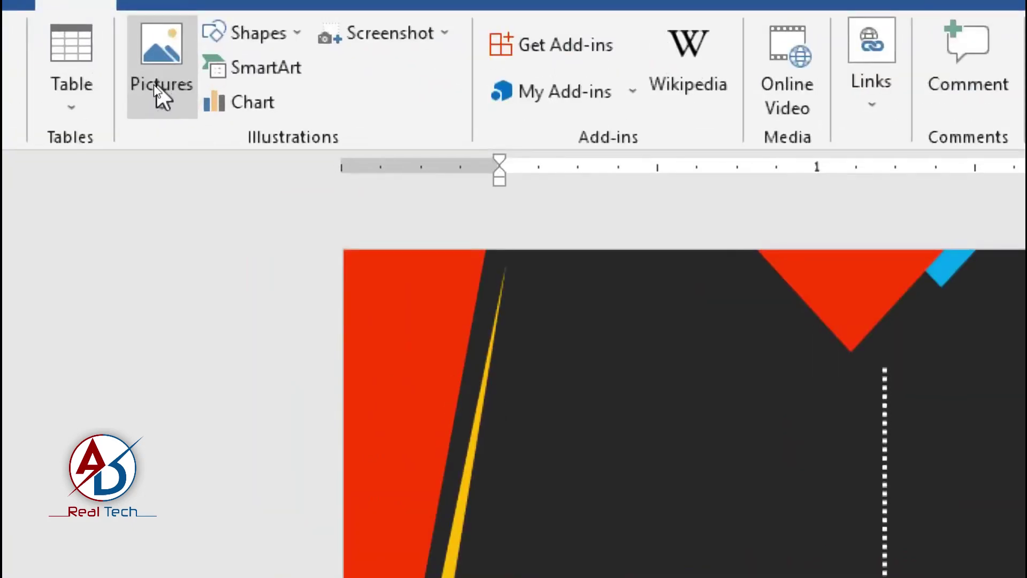
click(153, 85)
click(190, 133)
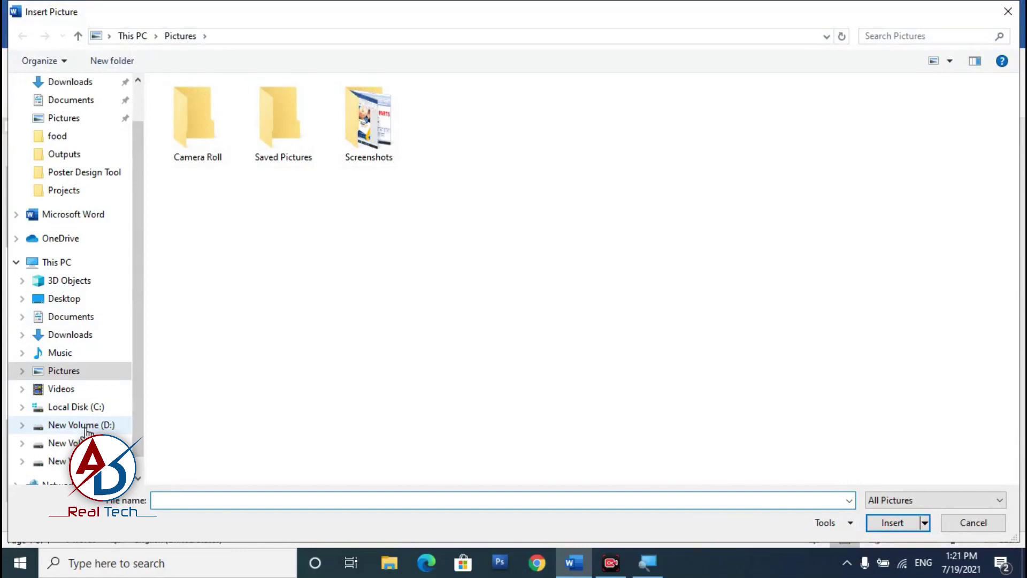
click(75, 298)
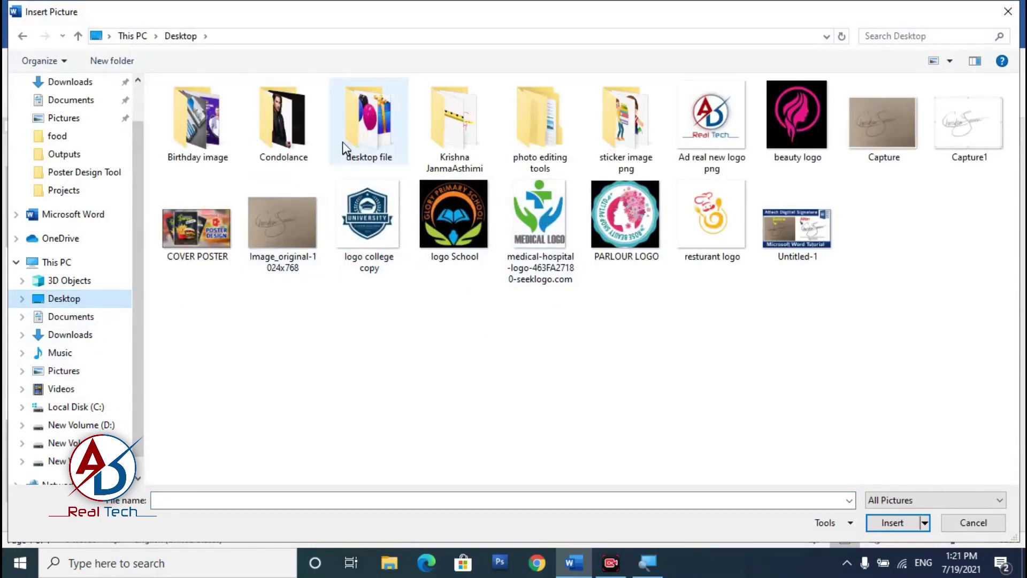
double_click(373, 131)
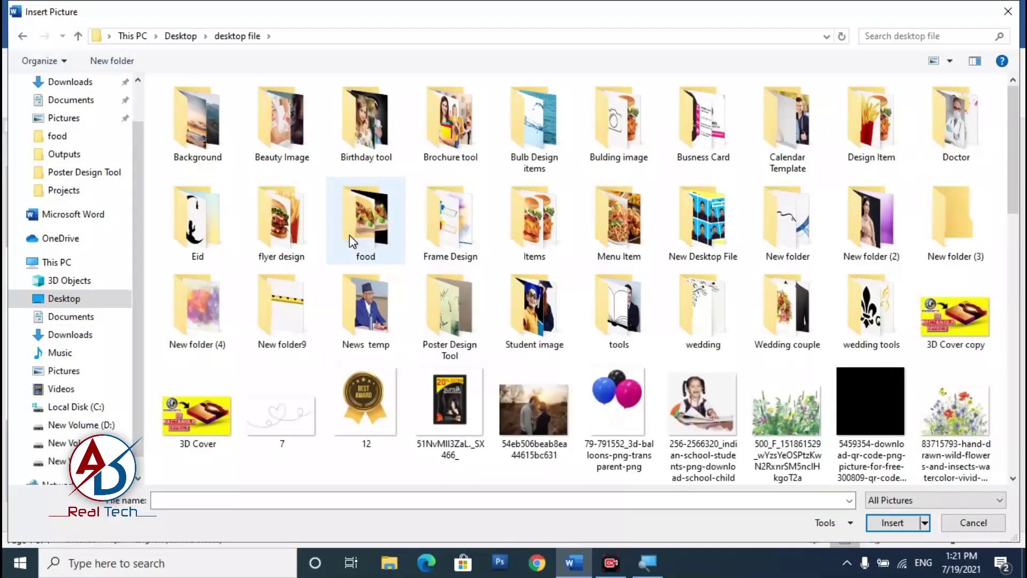
double_click(349, 235)
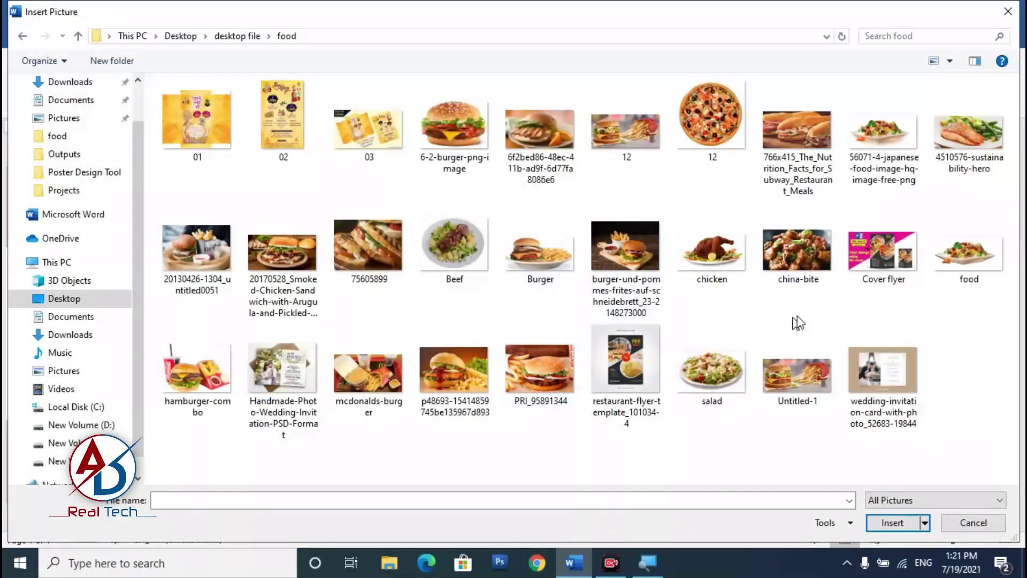
click(967, 262)
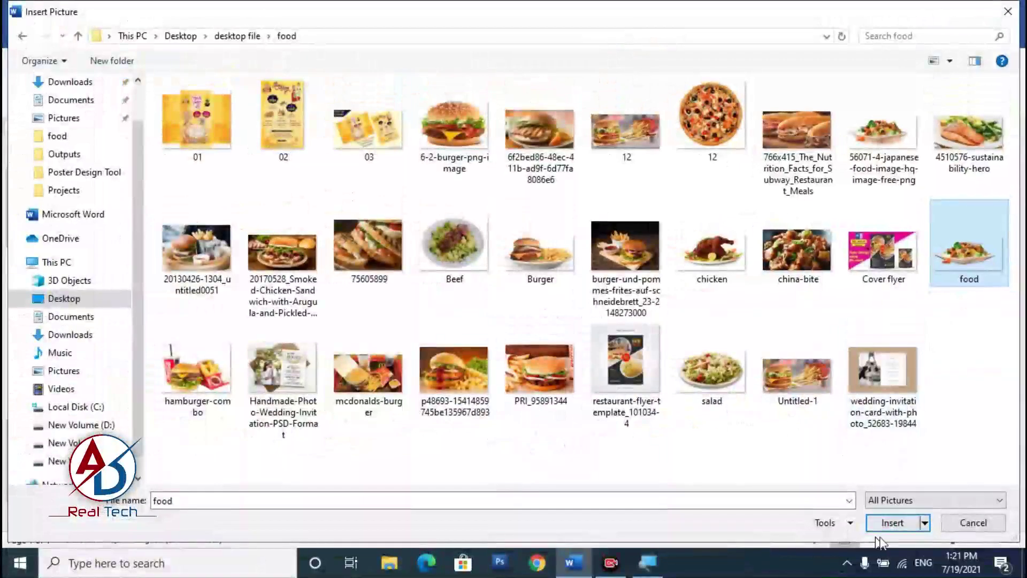
click(889, 524)
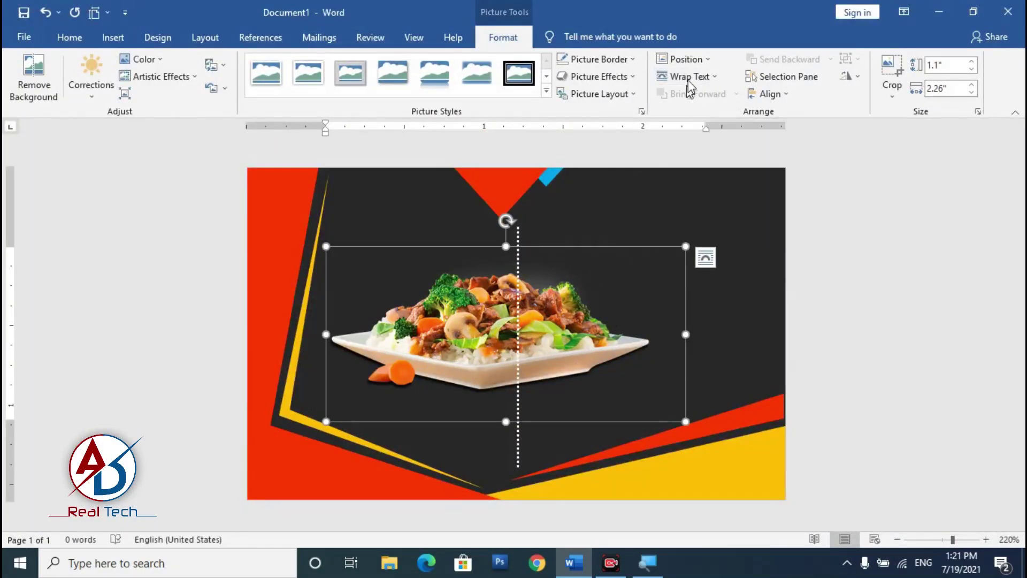
click(690, 77)
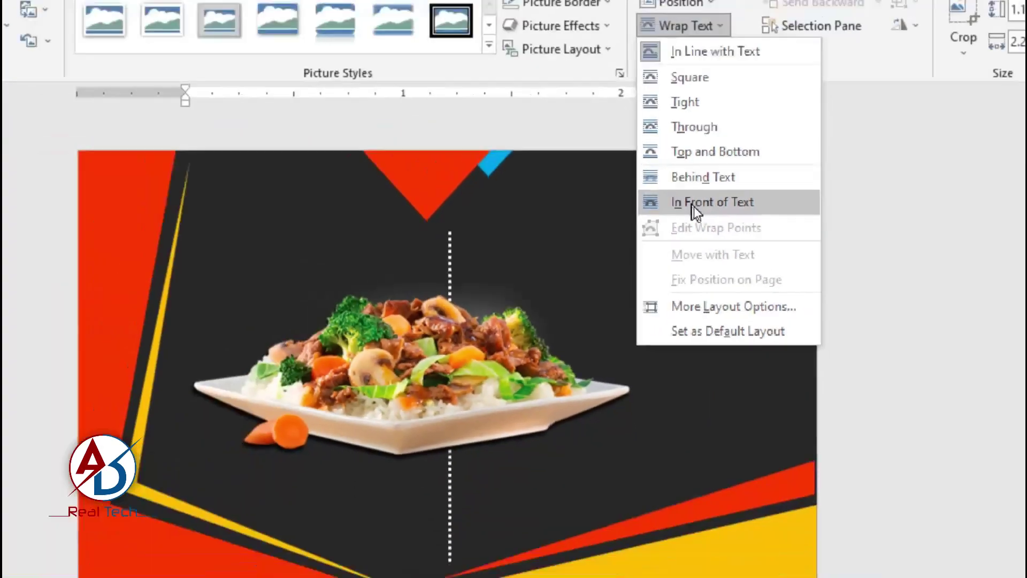
Step: Set the food photo to In Front of Text and shrink it
click(695, 207)
drag(490, 346, 586, 361)
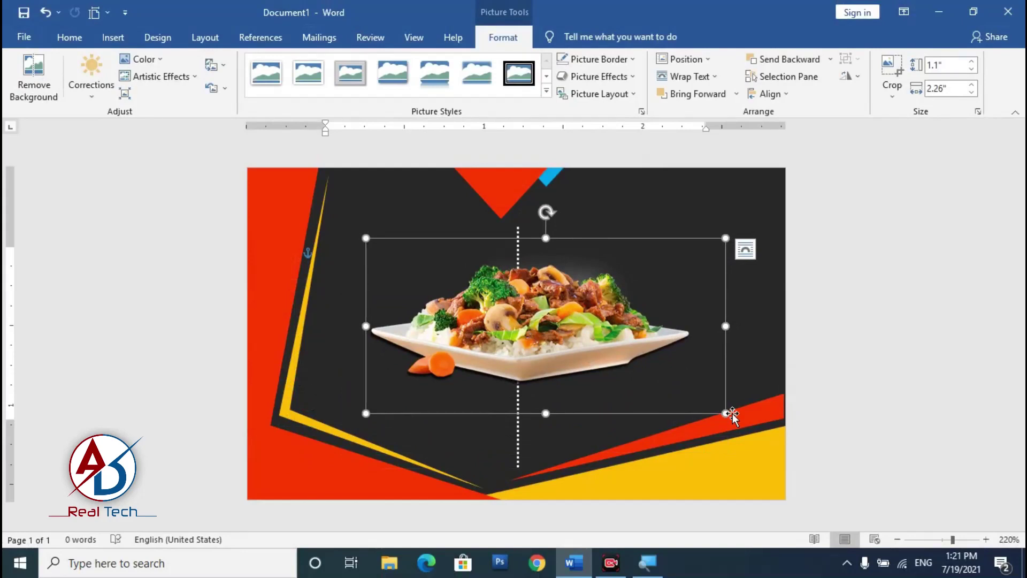
drag(725, 414, 611, 357)
Step: Place the food photo in the card's lower-left corner over the yellow stripes, fine-tuning its size
drag(495, 319, 387, 469)
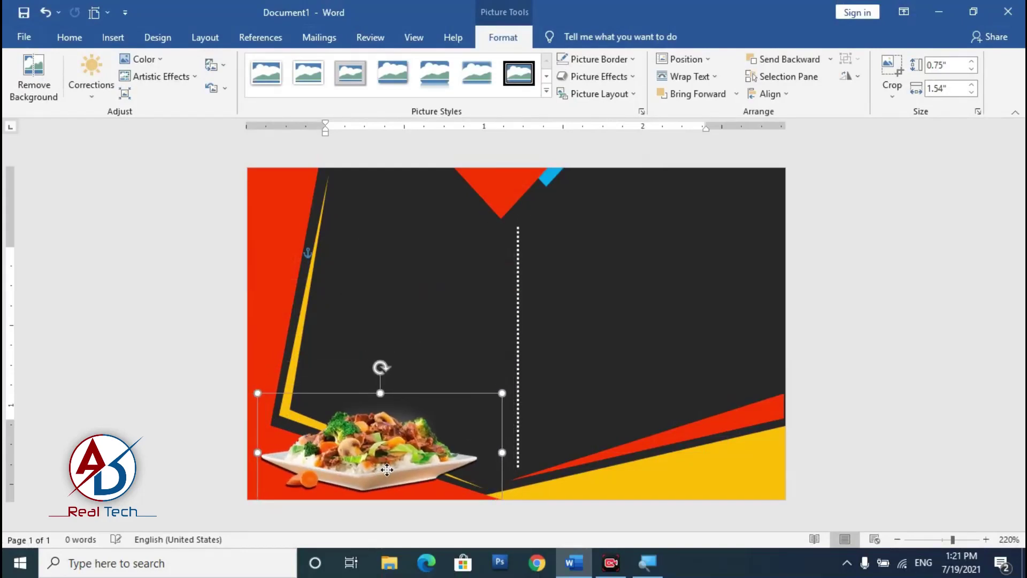
drag(504, 394, 539, 375)
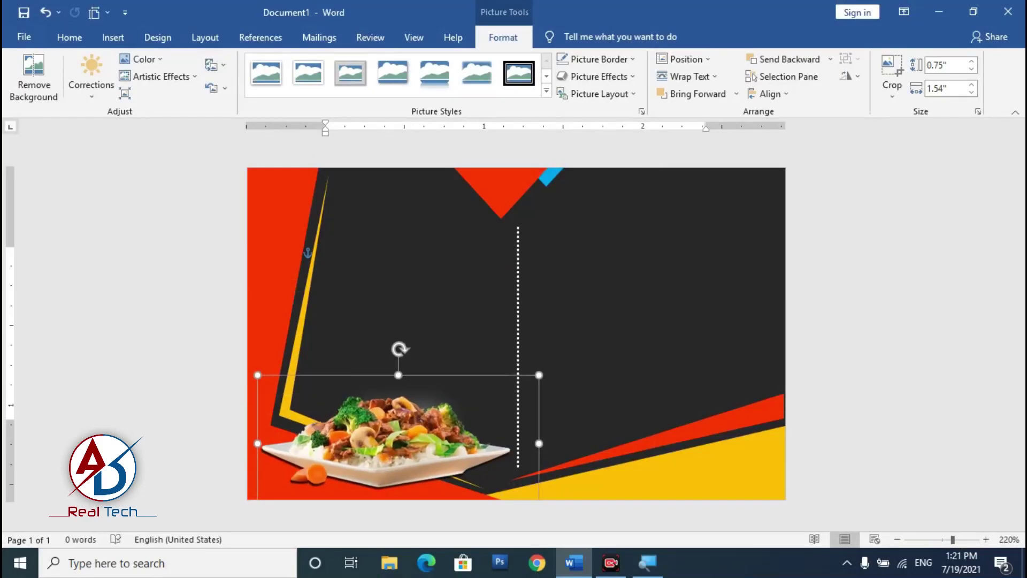
drag(409, 471, 432, 470)
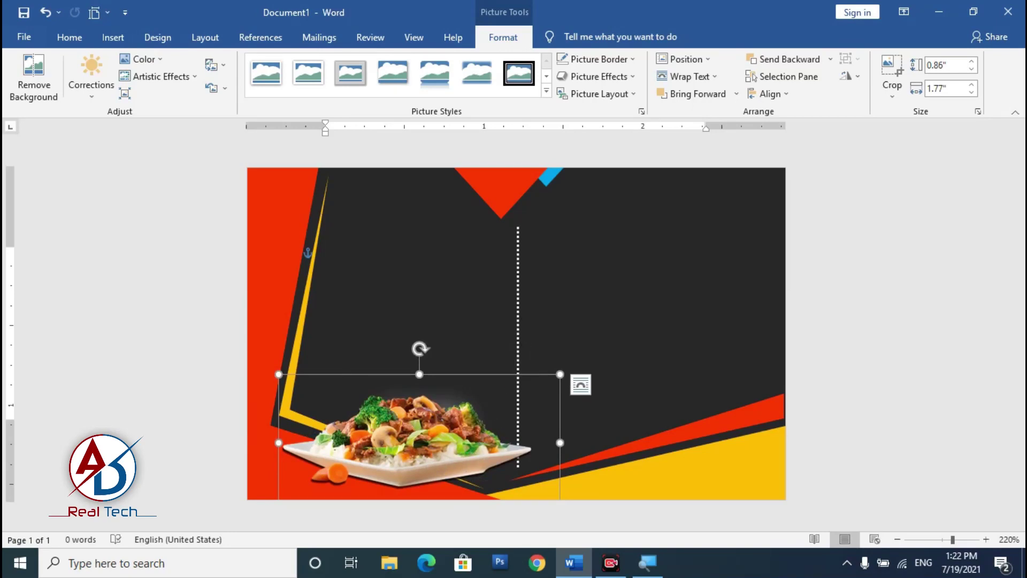
click(519, 328)
click(520, 458)
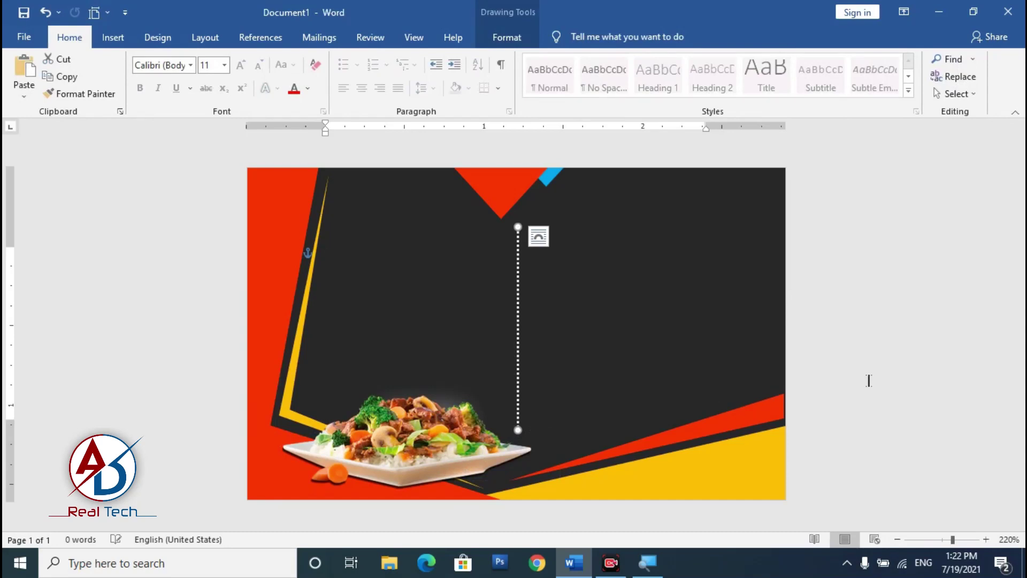
click(473, 383)
scroll(537, 457, down, 5)
scroll(538, 457, up, 6)
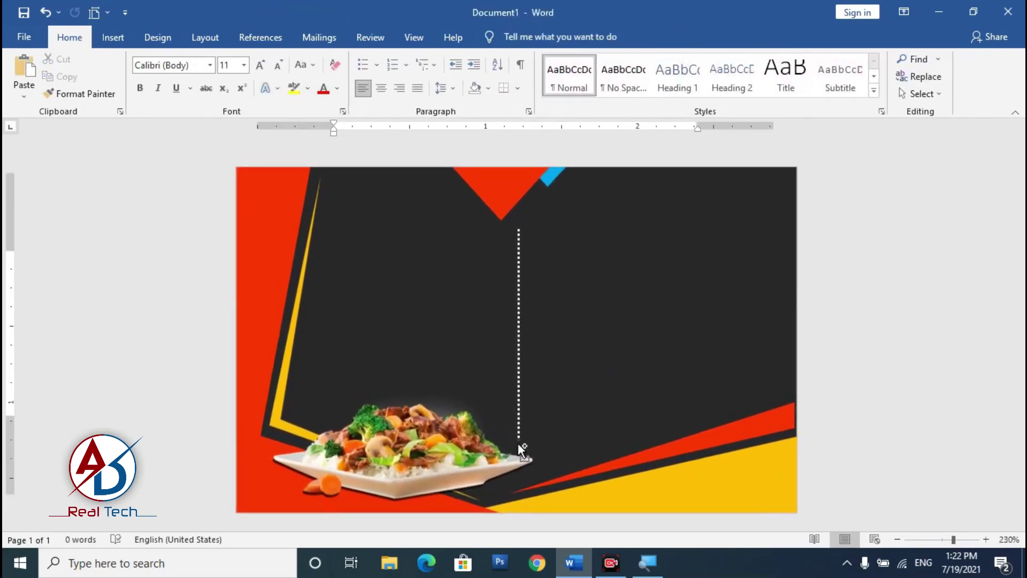
scroll(517, 446, down, 8)
scroll(515, 447, up, 5)
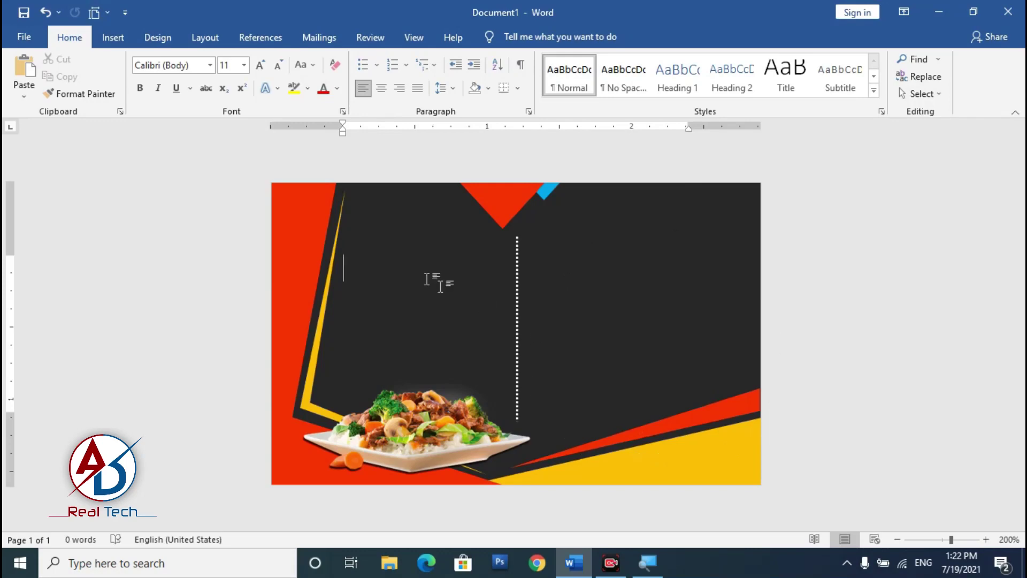
click(113, 37)
Step: Insert the 'resturant logo' picture from the Desktop
click(154, 84)
click(179, 134)
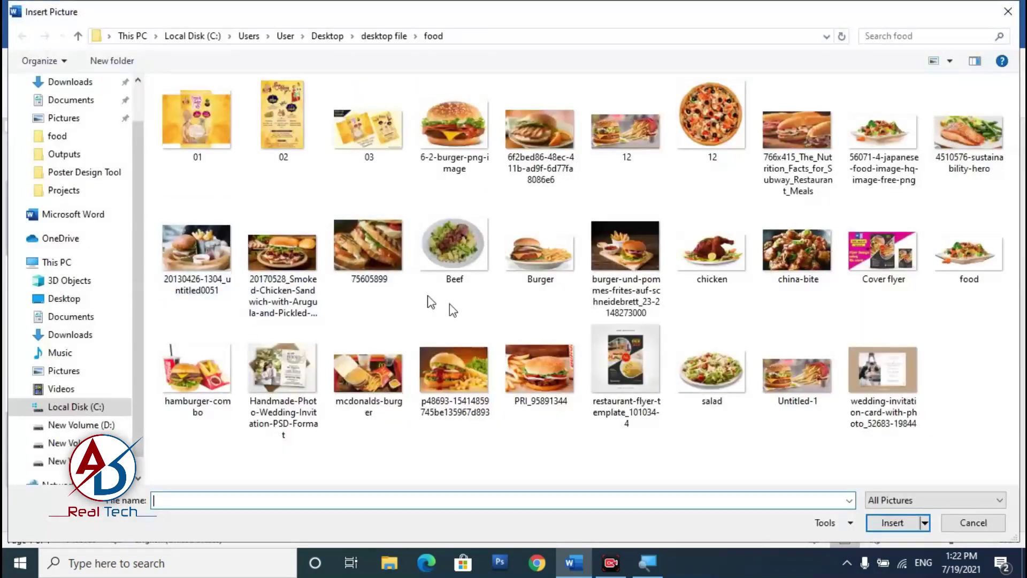
click(58, 303)
click(713, 263)
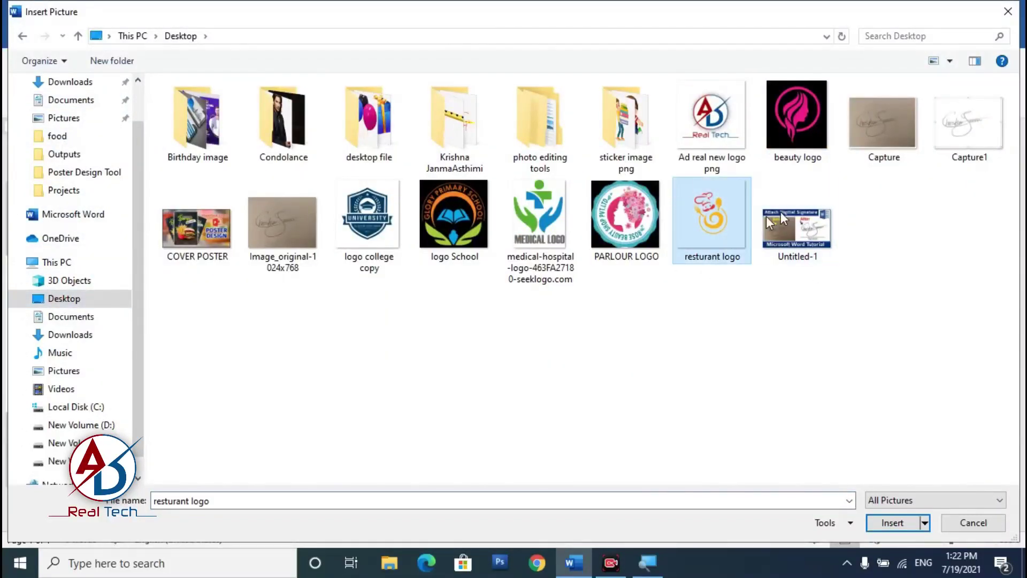
click(893, 526)
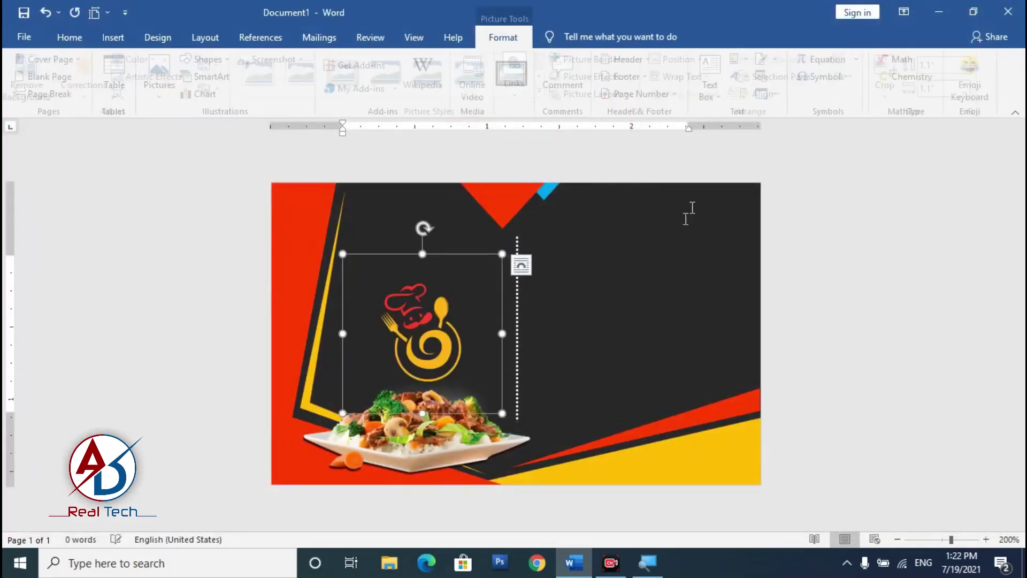
Step: Float the chef logo in front of text, shrink it to 0.53" square and place it near the top
click(699, 77)
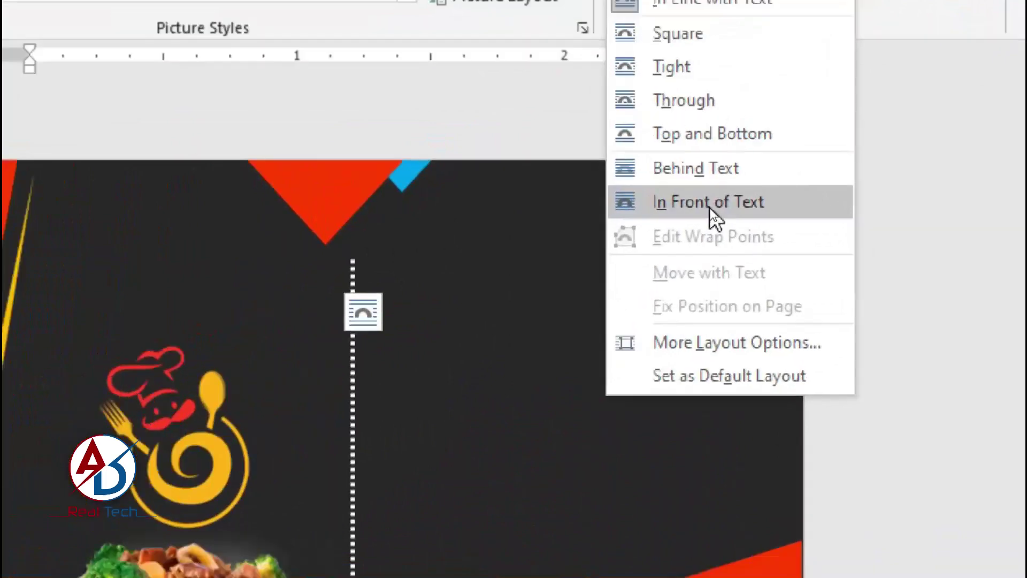
click(713, 207)
drag(421, 346, 436, 284)
scroll(457, 354, up, 4)
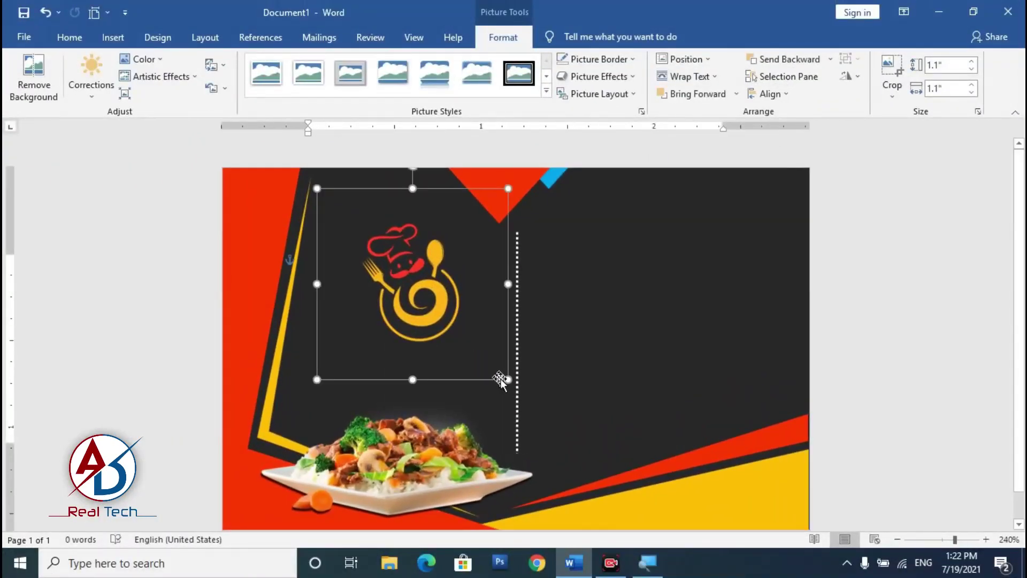
drag(432, 304, 409, 279)
drag(366, 243, 400, 221)
click(726, 327)
scroll(641, 295, down, 2)
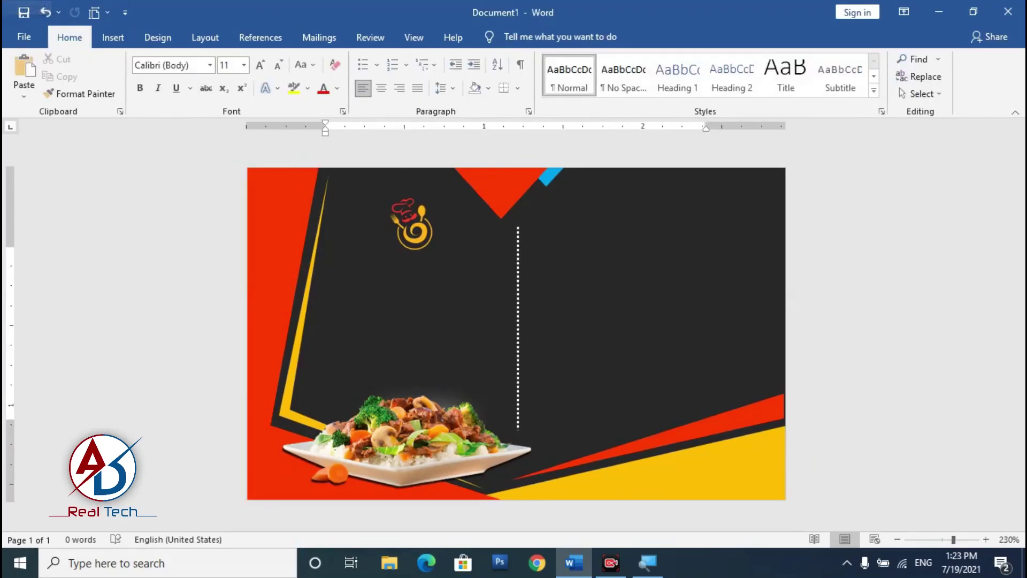
scroll(500, 337, up, 1)
scroll(315, 268, up, 1)
scroll(316, 267, down, 2)
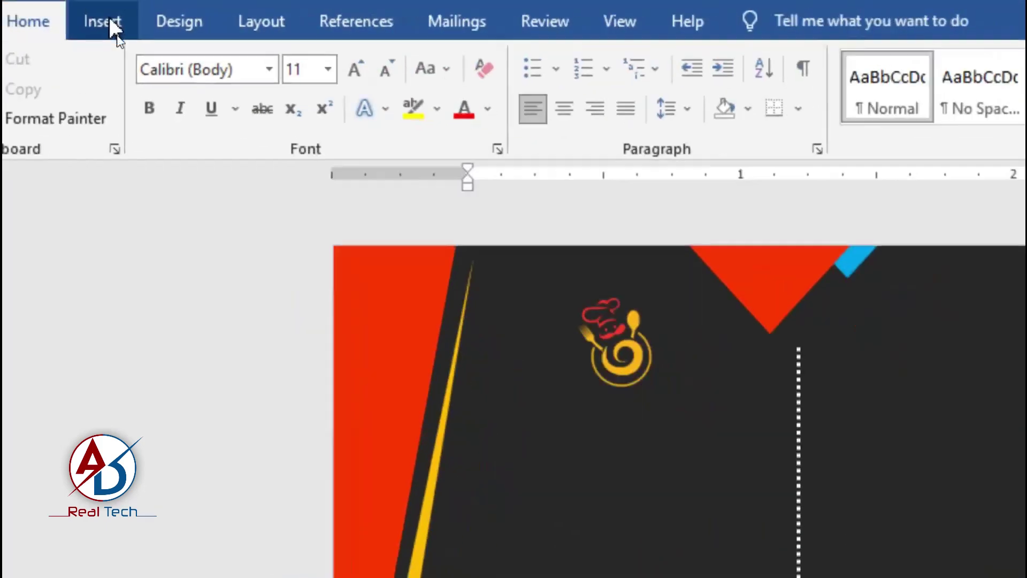
Step: Insert a plain WordArt box with No Spacing style and type 'RESTAURANT NAME'
click(119, 40)
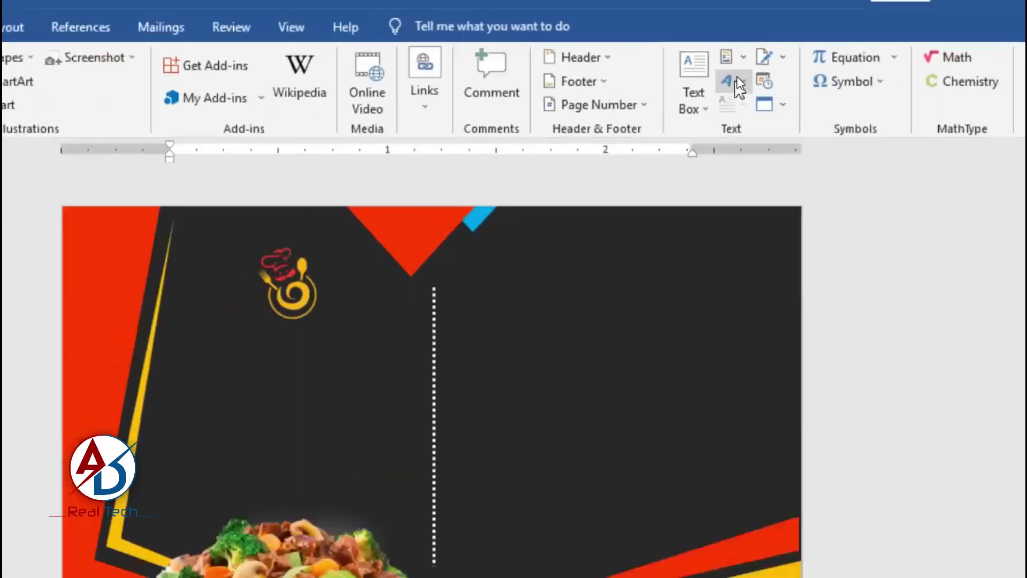
click(737, 76)
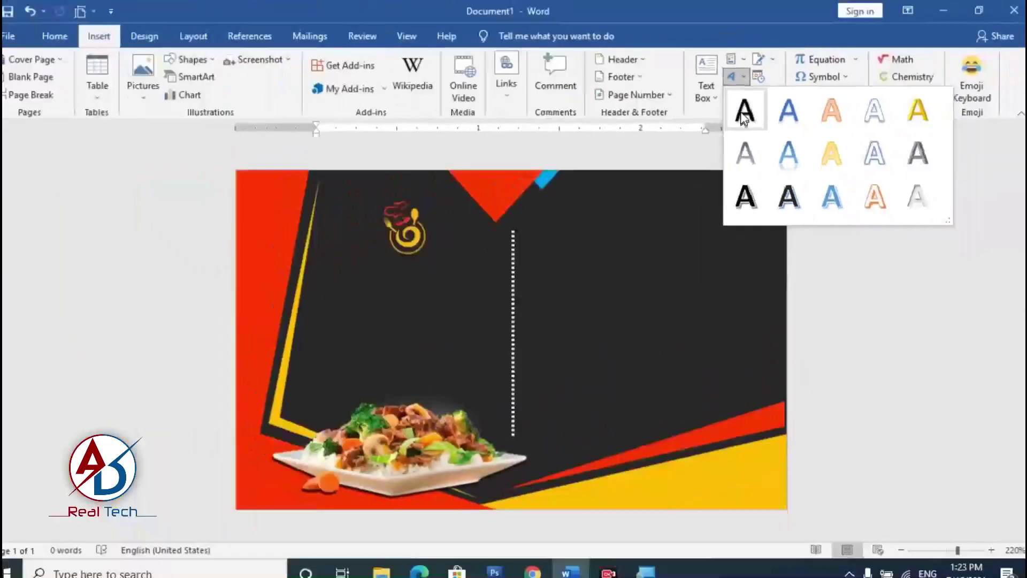
click(745, 112)
click(67, 38)
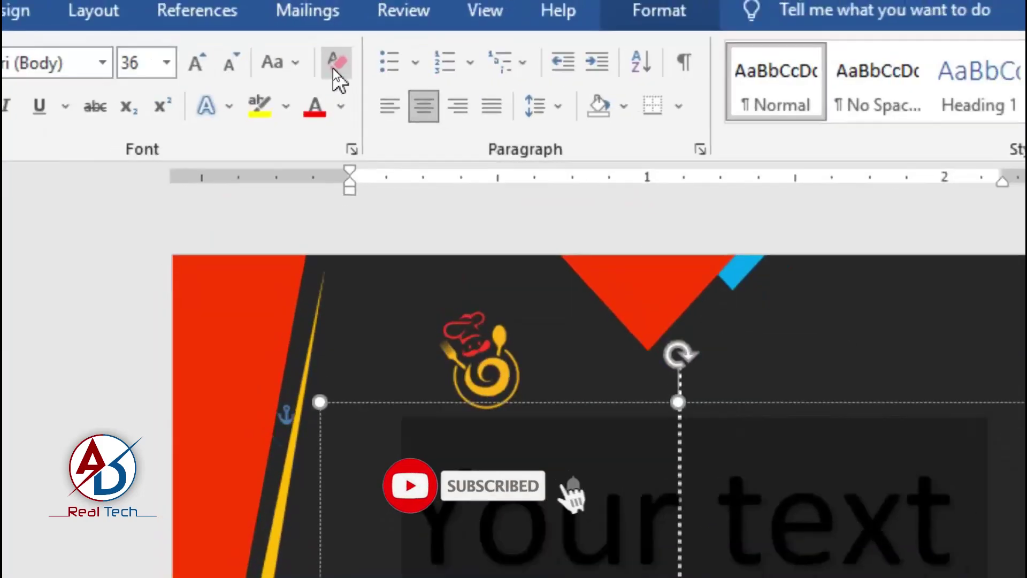
click(333, 68)
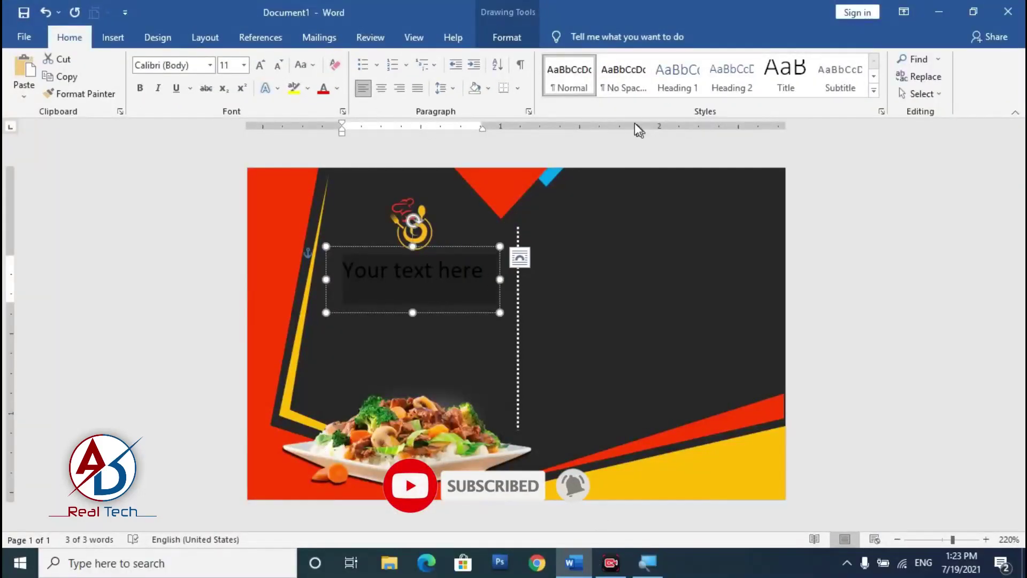
click(626, 88)
drag(447, 249, 457, 256)
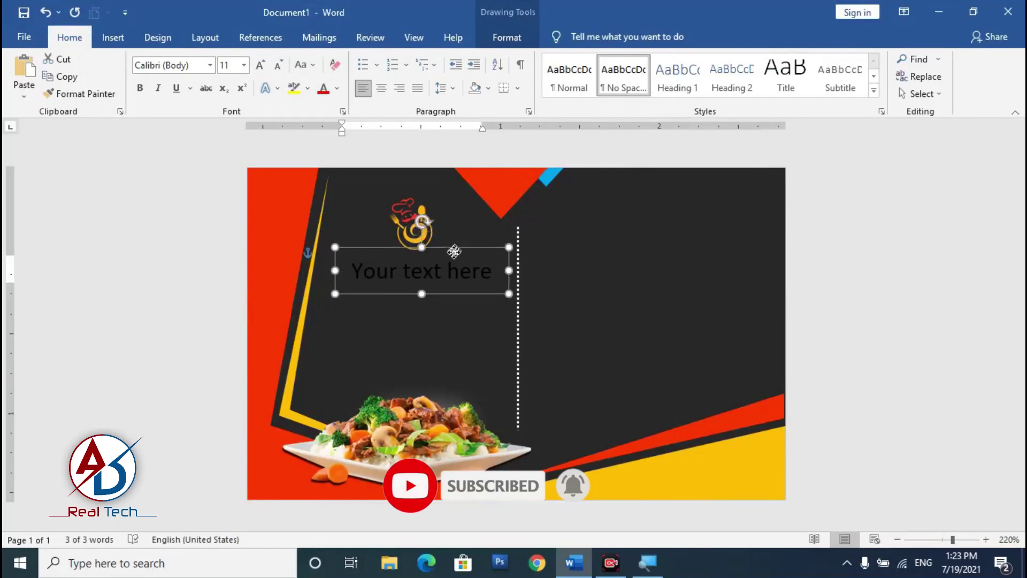
double_click(440, 276)
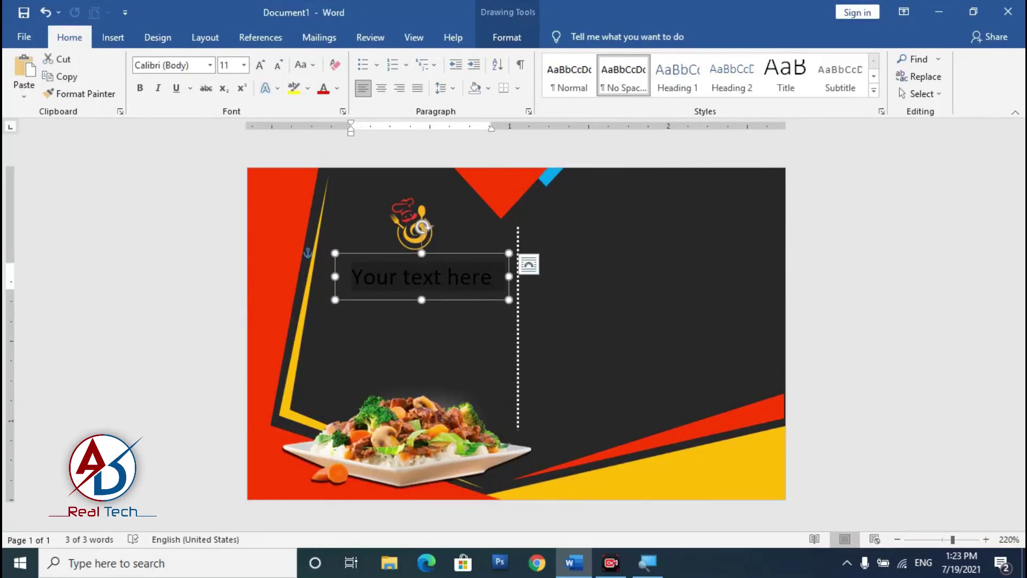
text(RESTAURANT)
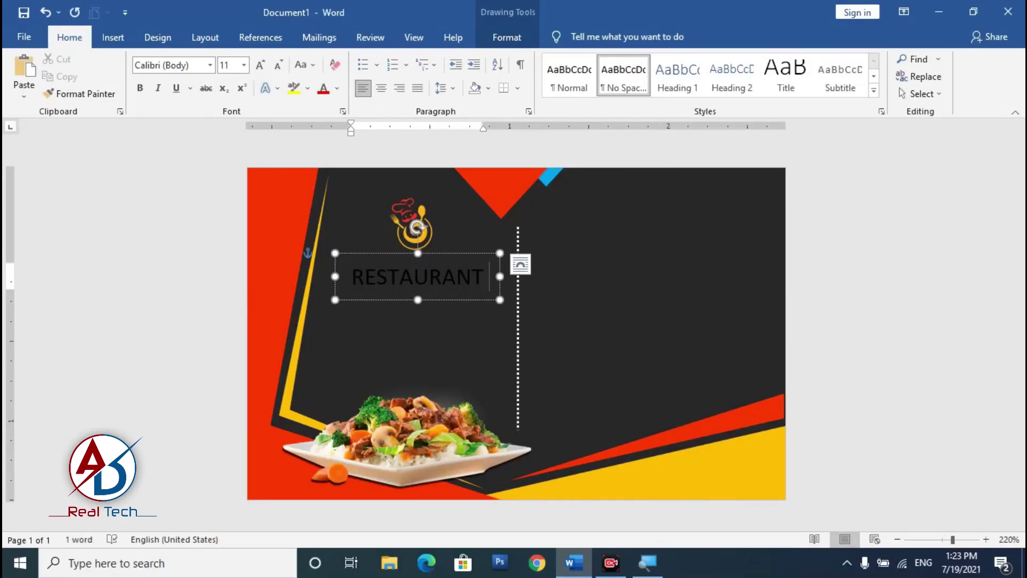
text( NAME)
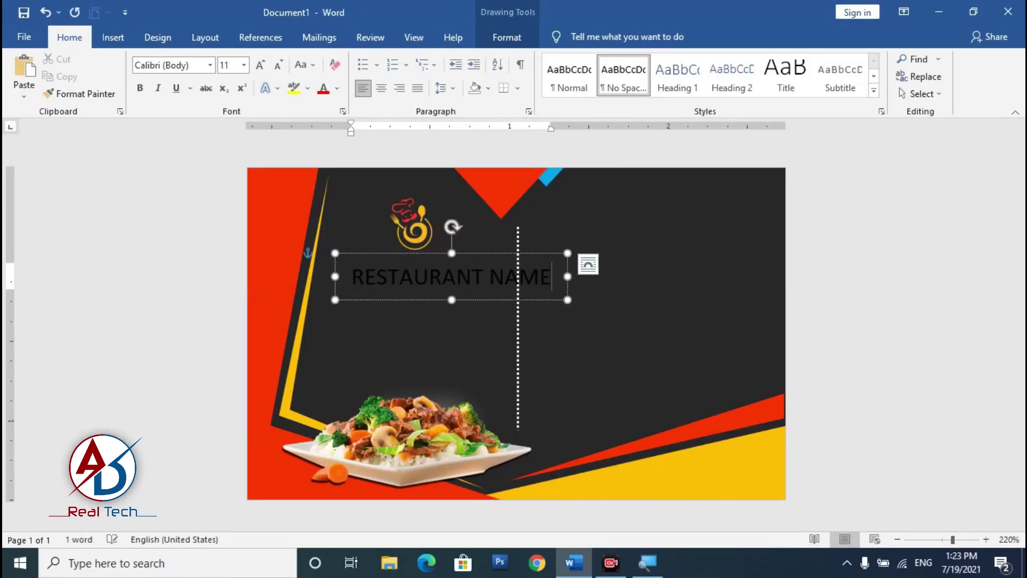
Step: Set the heading in Bahnschrift SemiBold Condensed, white, and nudge it into place
key(ctrl+a)
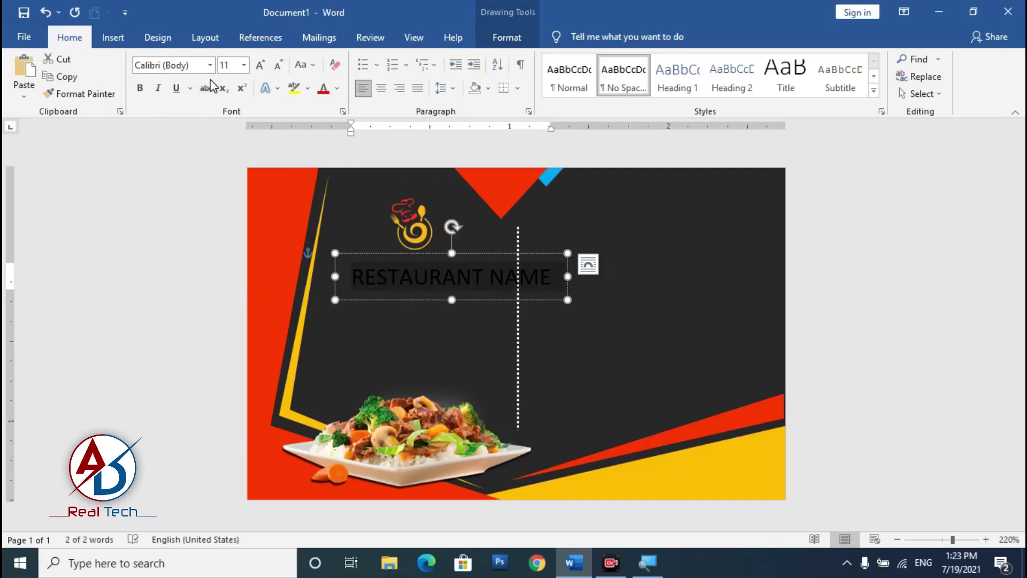
click(210, 65)
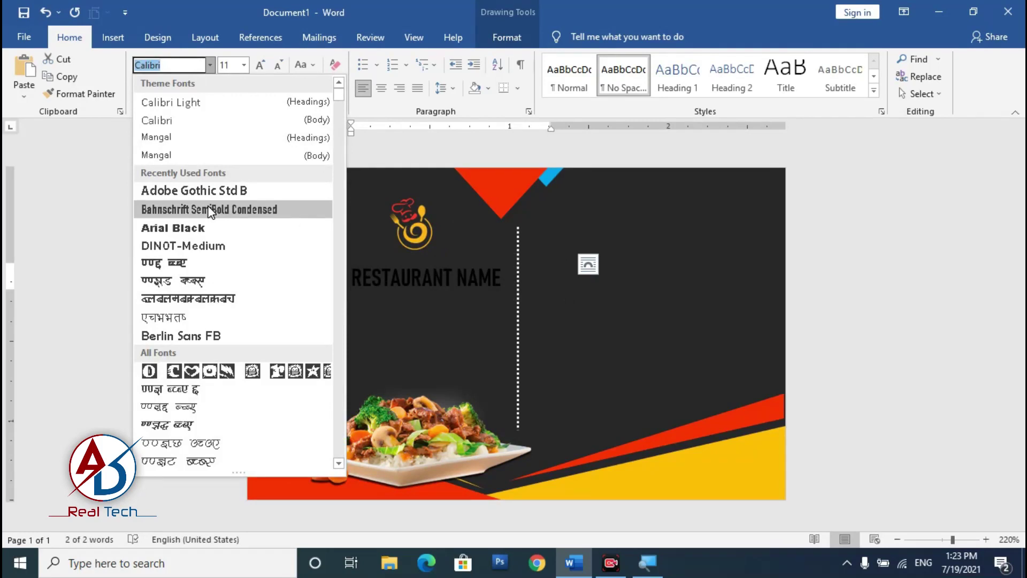
click(215, 210)
drag(451, 261, 443, 252)
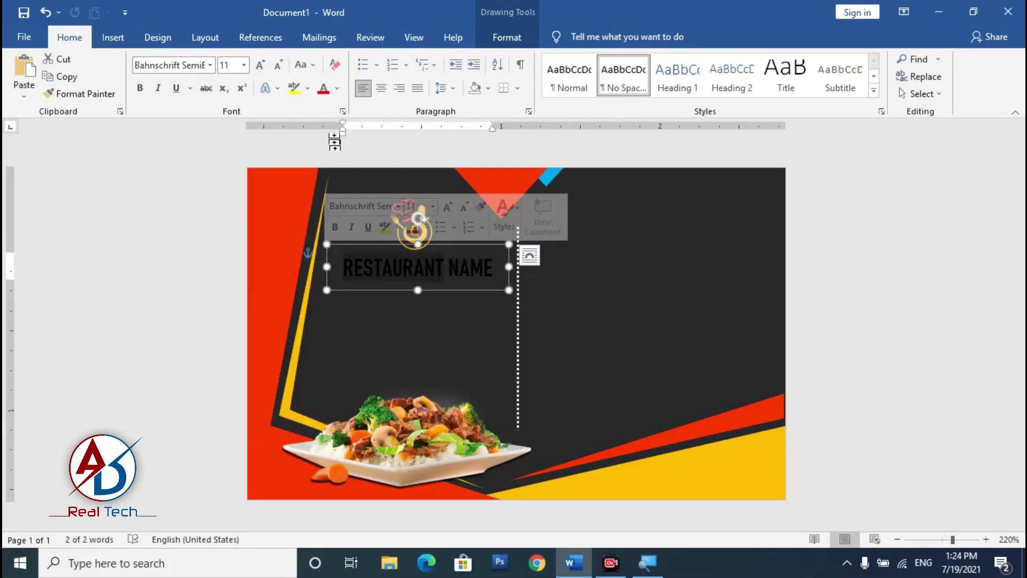
click(337, 89)
click(323, 140)
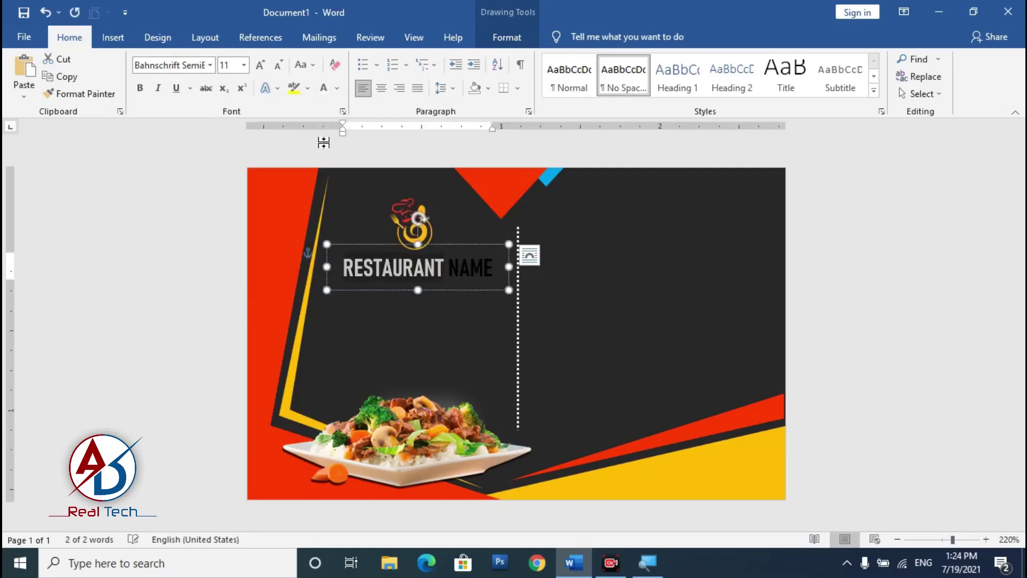
Step: Colour the word 'NAME' yellow
double_click(470, 267)
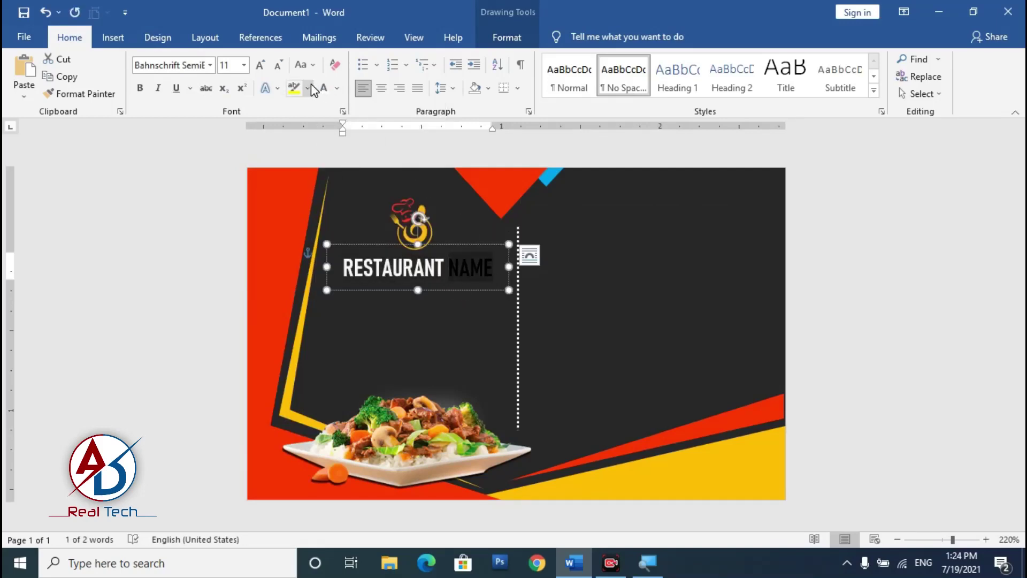
click(337, 88)
click(359, 223)
click(381, 368)
scroll(381, 368, down, 5)
scroll(434, 406, up, 5)
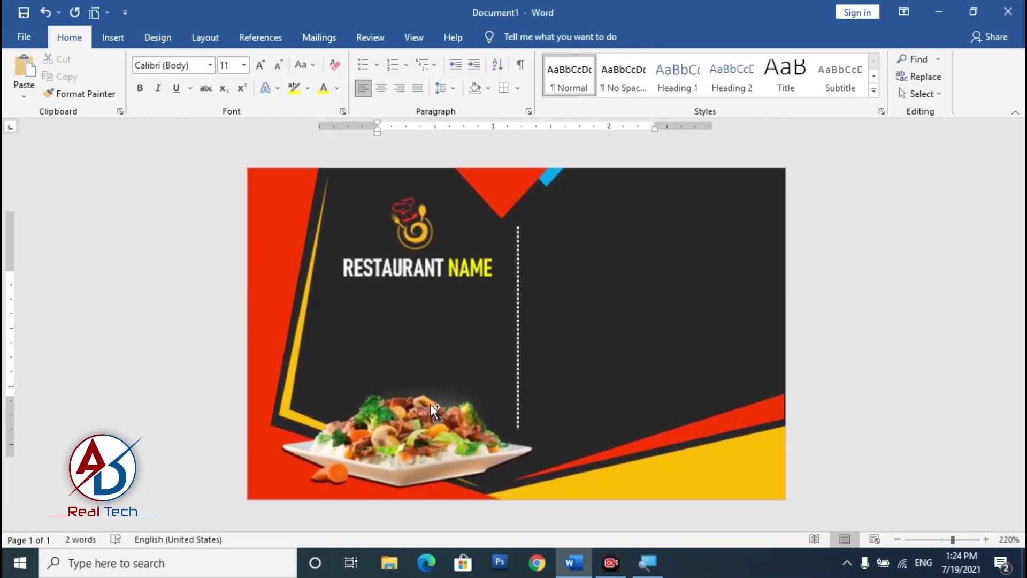
Step: Copy the heading box and change the copy's text to 'Address Here'
scroll(427, 407, up, 2)
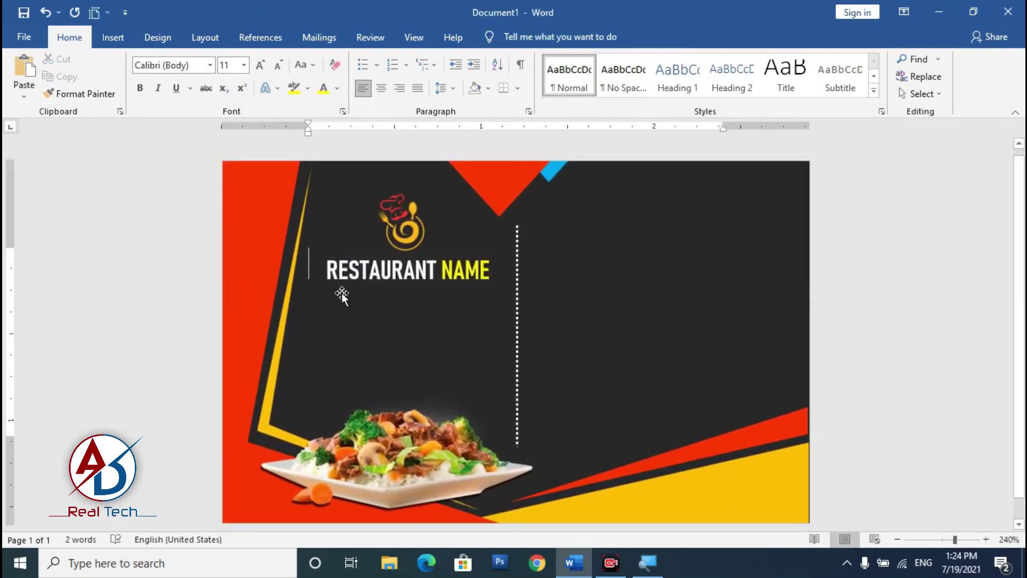
scroll(504, 374, down, 1)
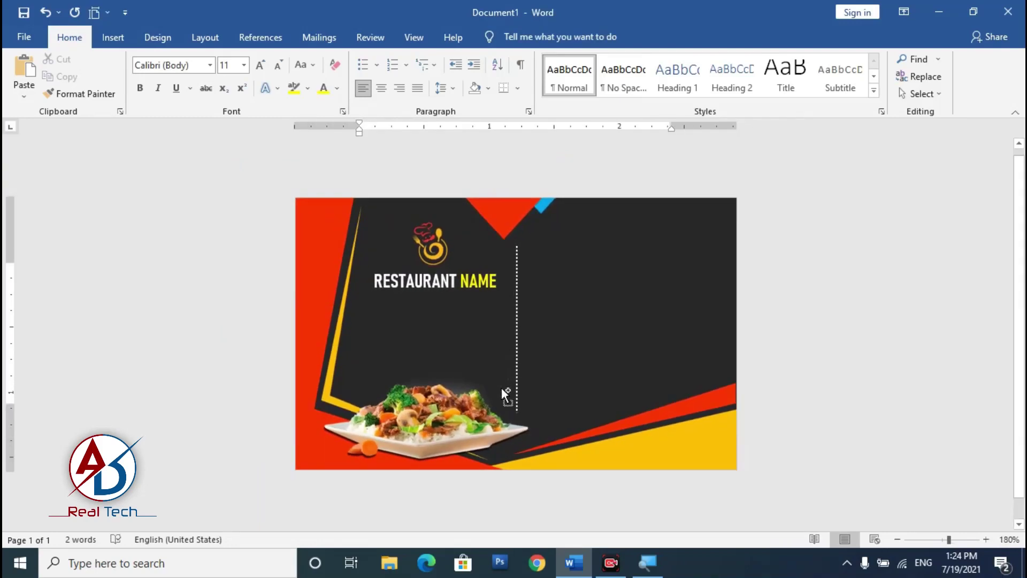
scroll(503, 394, up, 1)
click(128, 44)
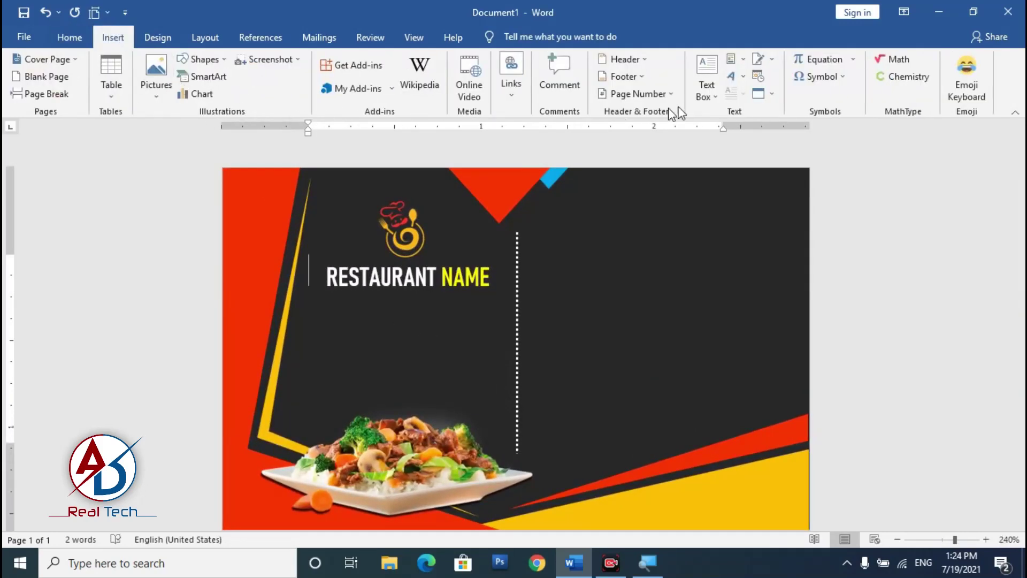
click(438, 273)
click(452, 252)
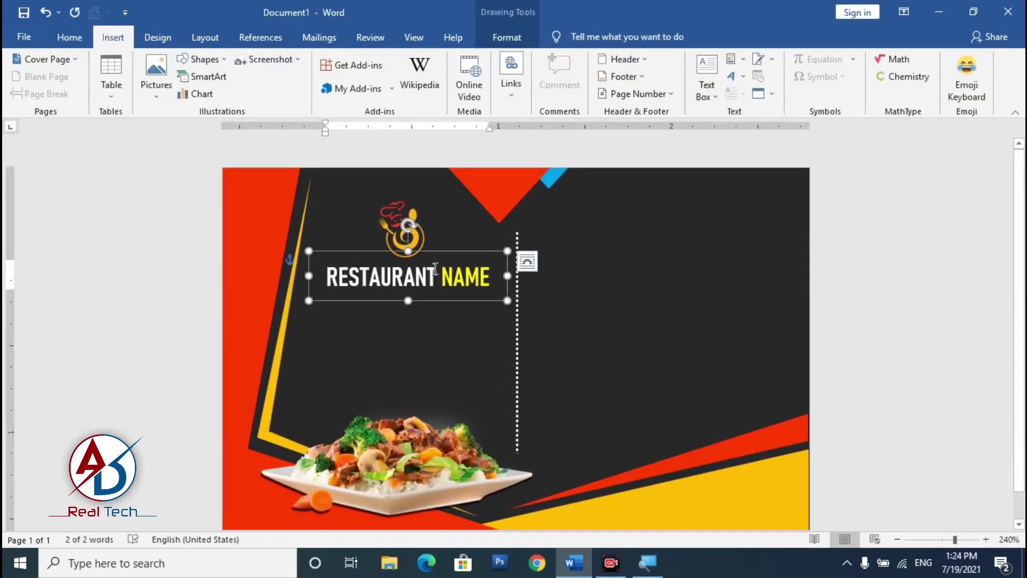
key(ctrl+c)
key(ctrl+v)
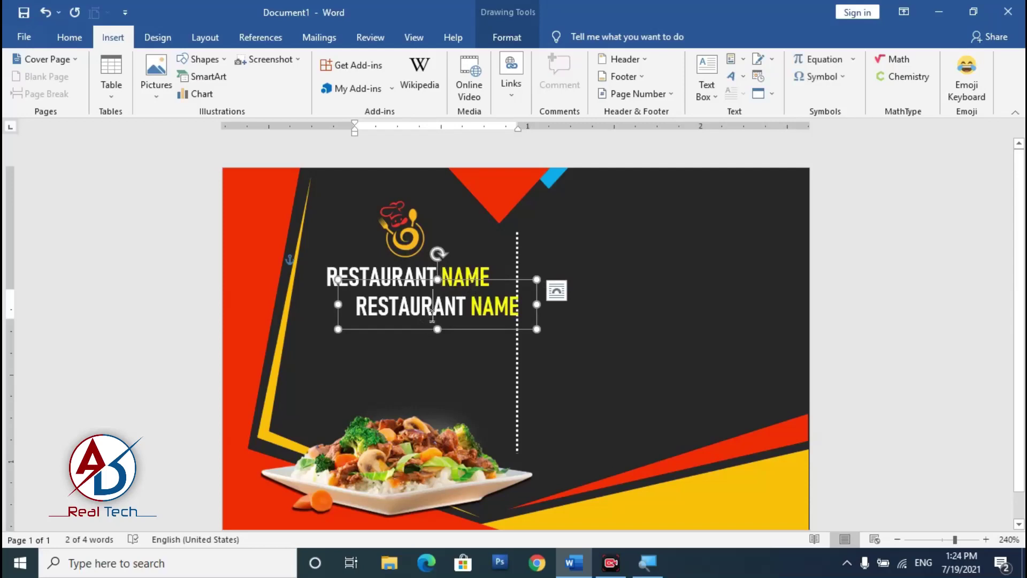
text(aDD)
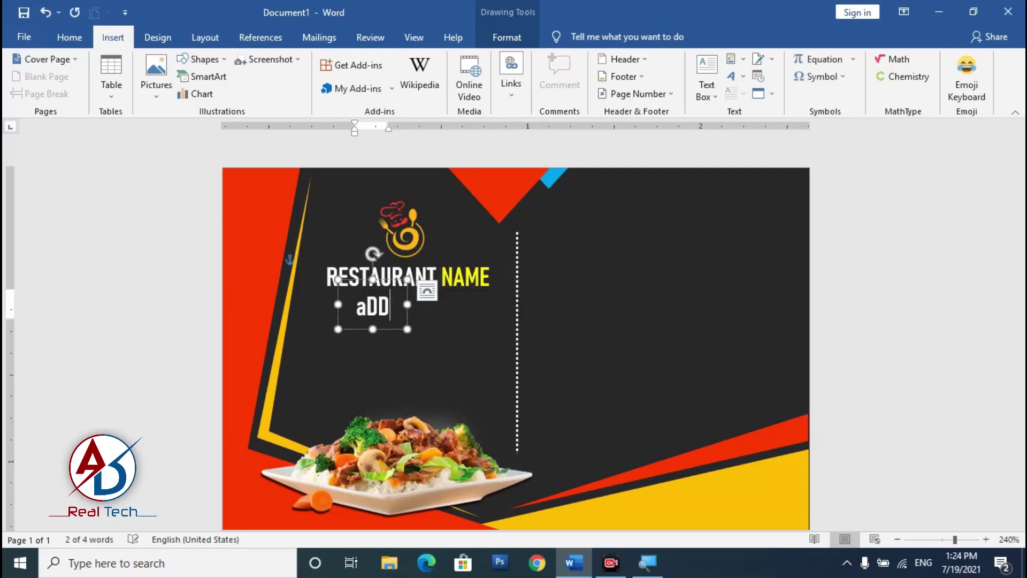
key(BackSpace)
key(BackSpace)
key(BackSpace)
text(Add)
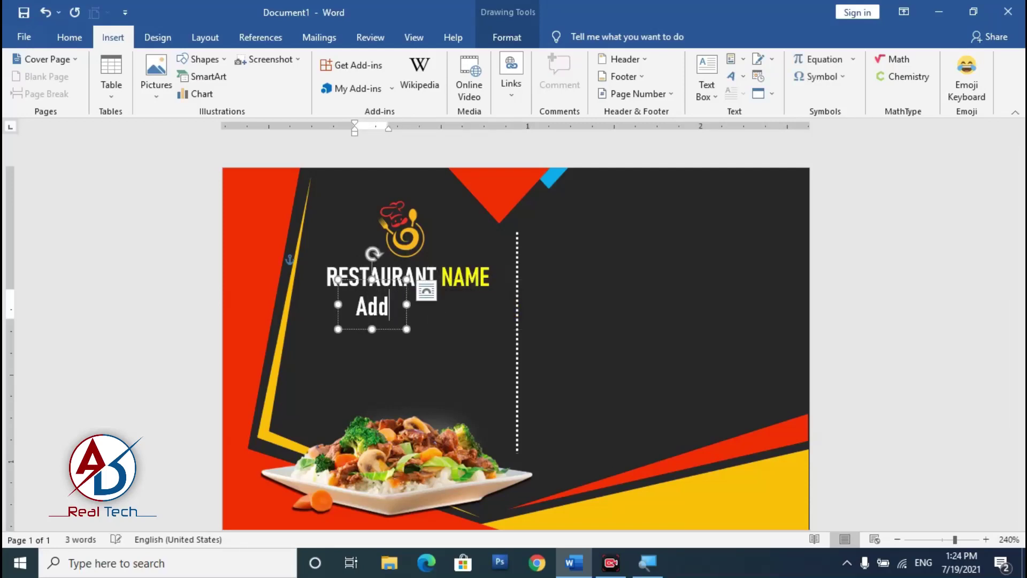
text(ress Here)
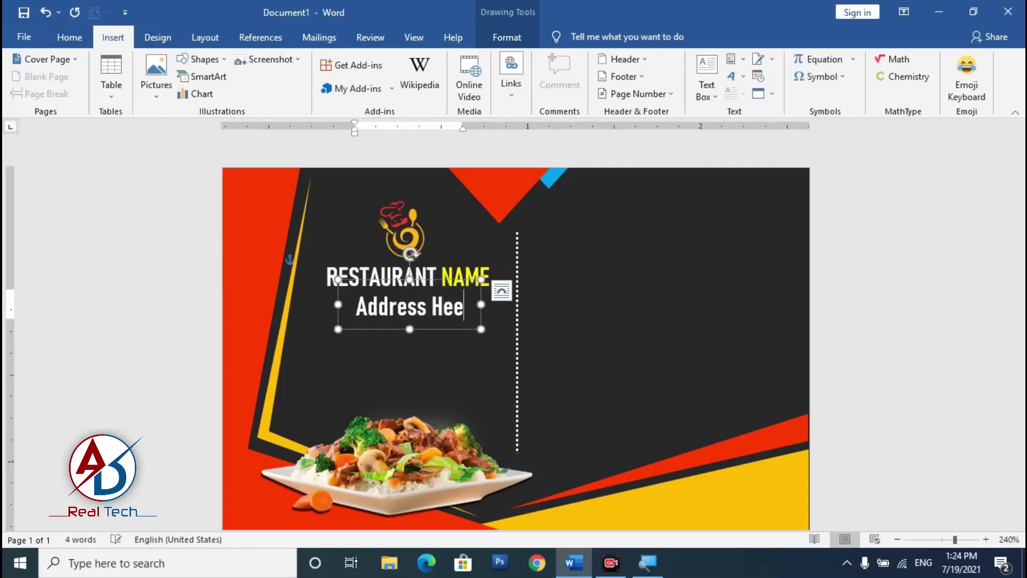
Step: Set 'Address Here' to small Calibri (Body) and centre it under the heading
click(69, 39)
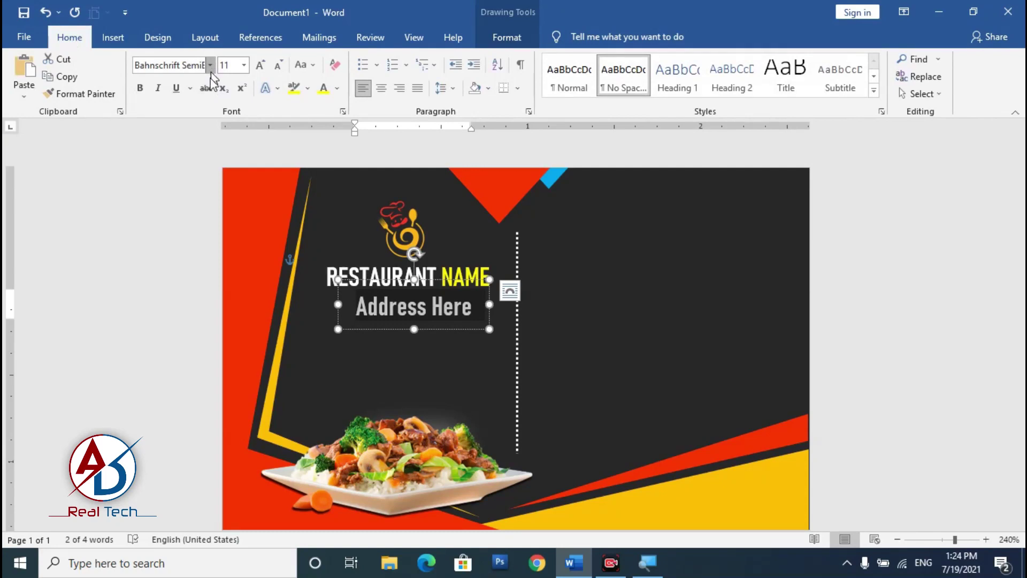
click(211, 66)
click(175, 121)
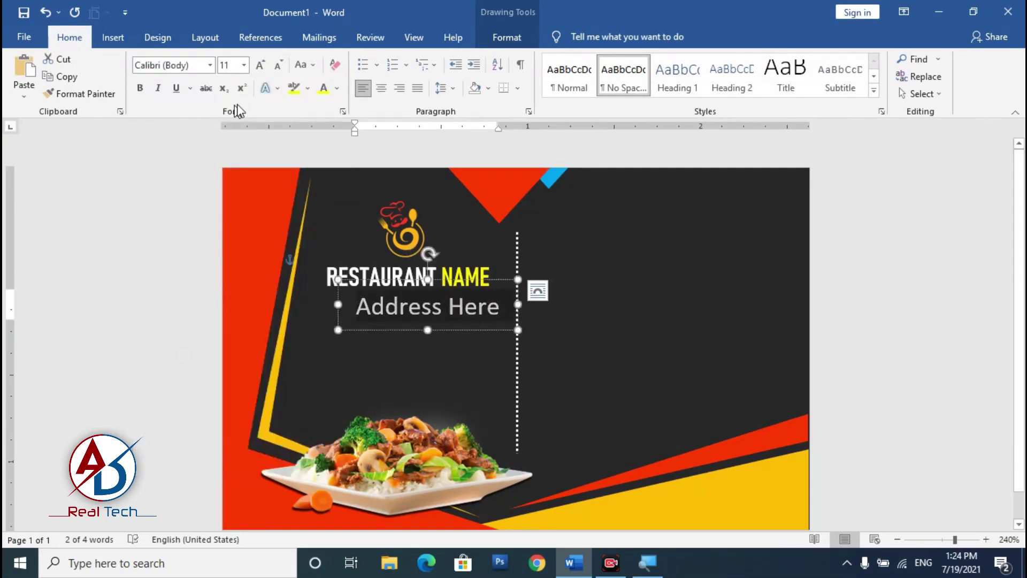
click(277, 67)
click(278, 67)
click(277, 67)
click(278, 66)
click(277, 67)
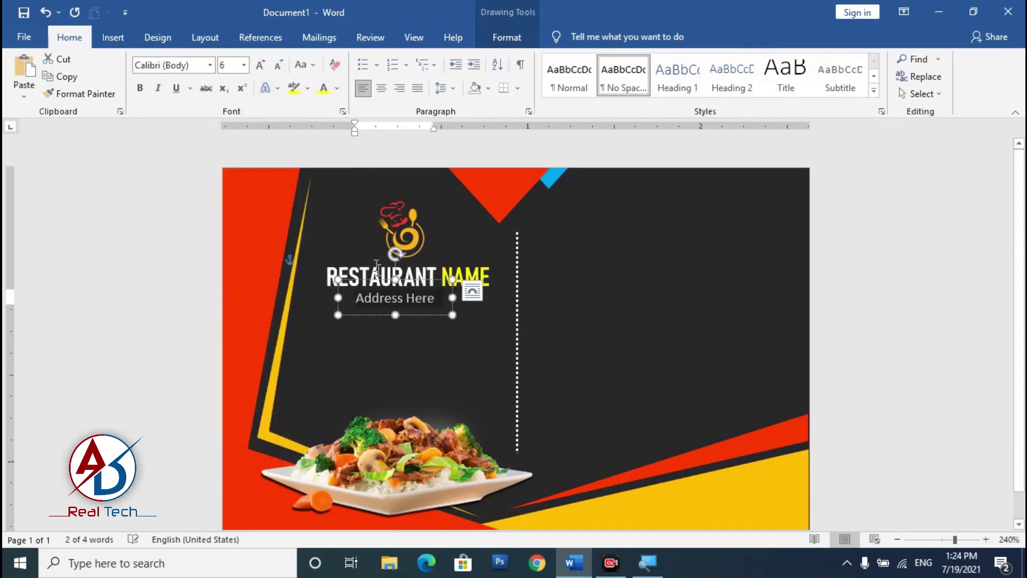
drag(431, 315, 443, 314)
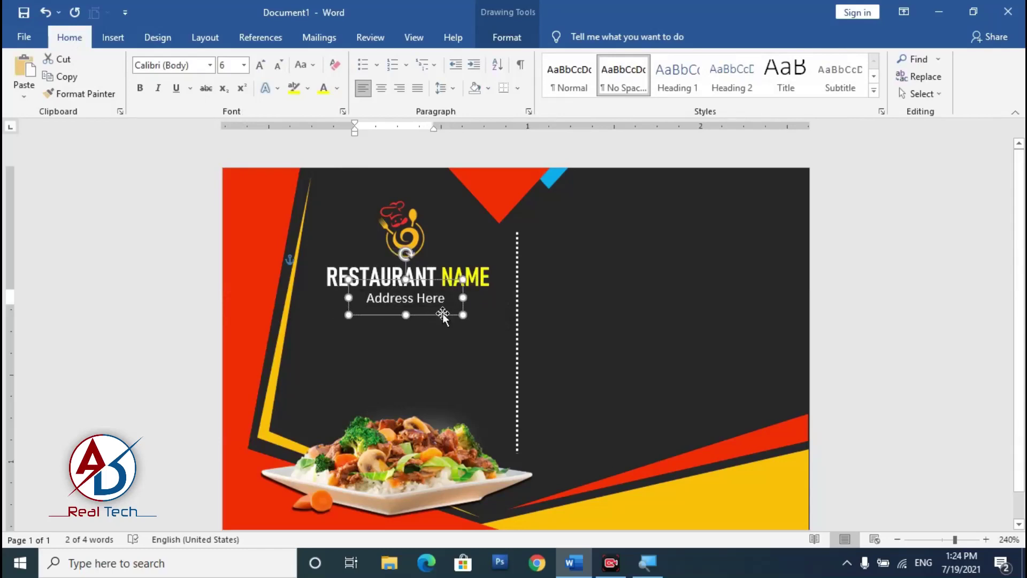
click(481, 348)
scroll(509, 394, down, 2)
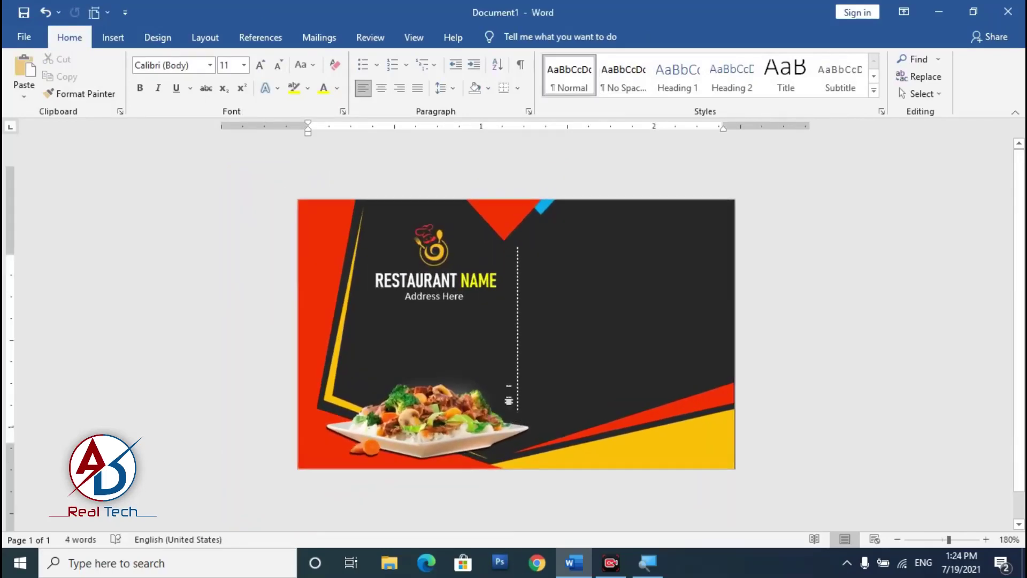
Step: Duplicate the heading with Ctrl+D, move it upper right, and type the person's full name
scroll(675, 245, up, 1)
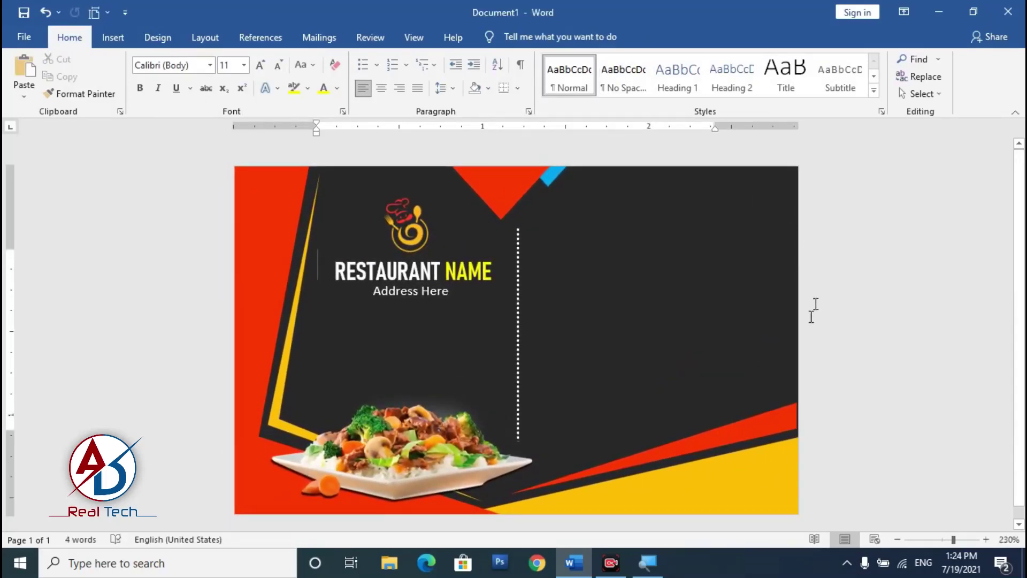
click(113, 38)
click(409, 271)
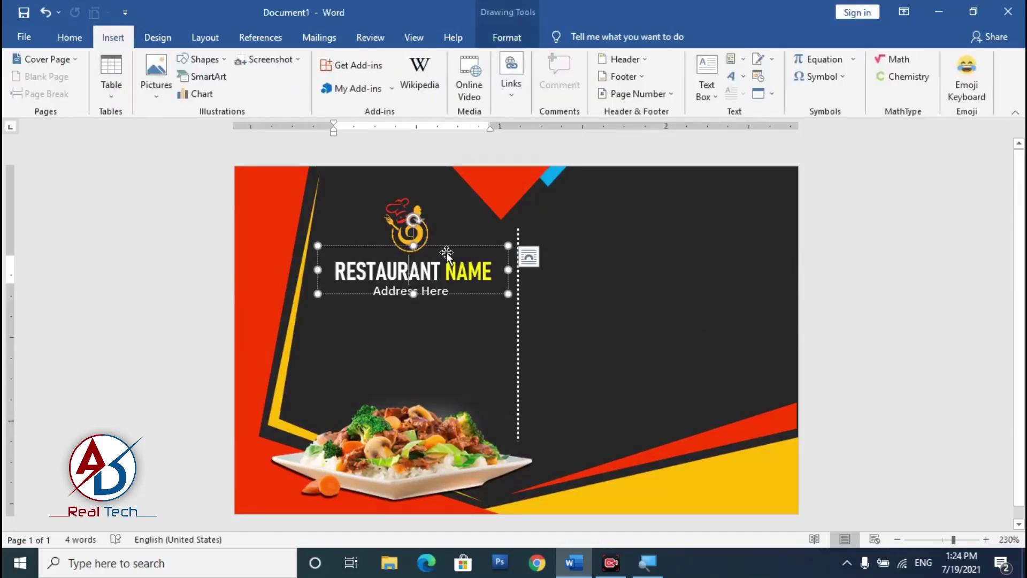
click(447, 246)
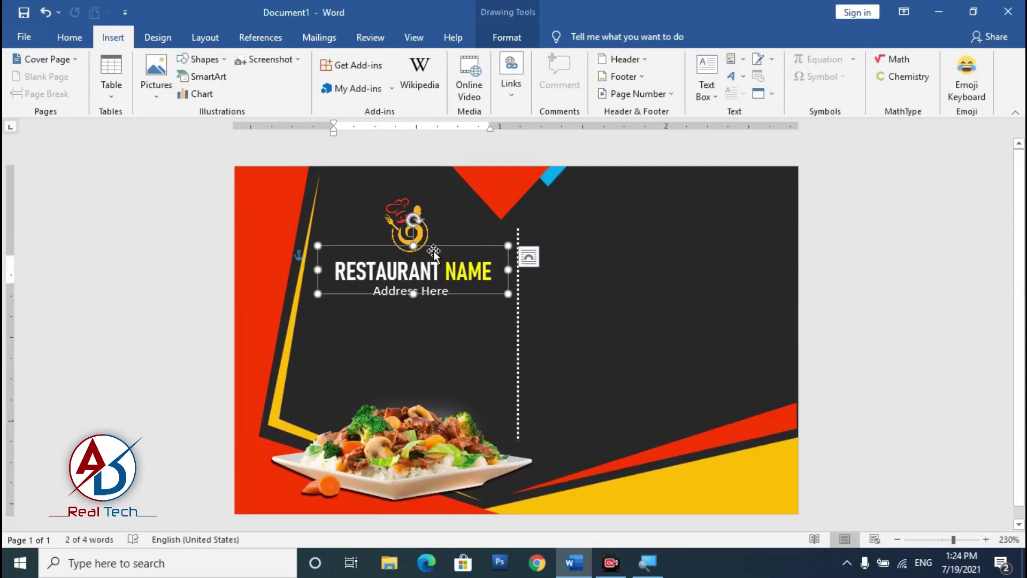
key(ctrl+d)
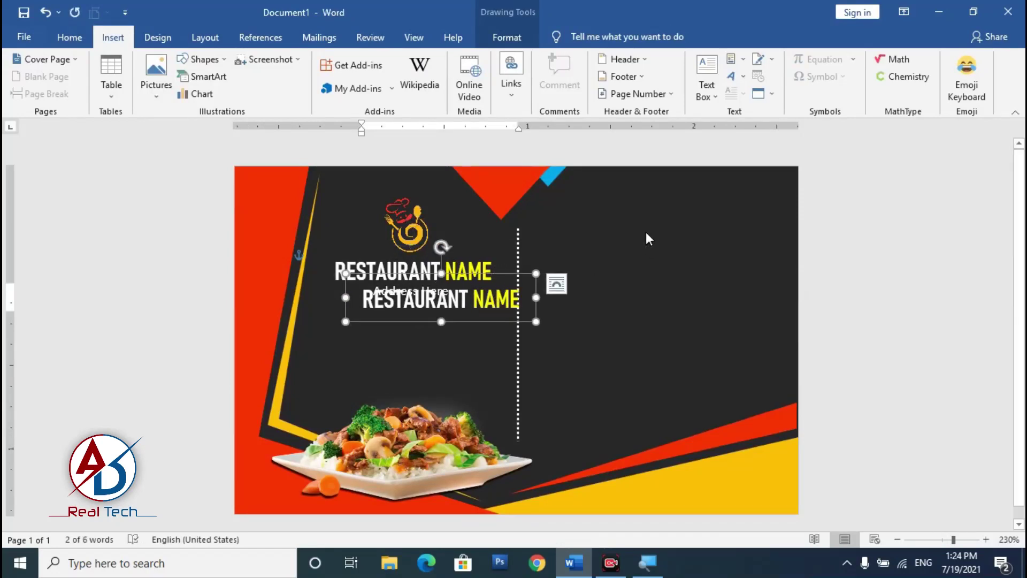
drag(463, 270, 687, 196)
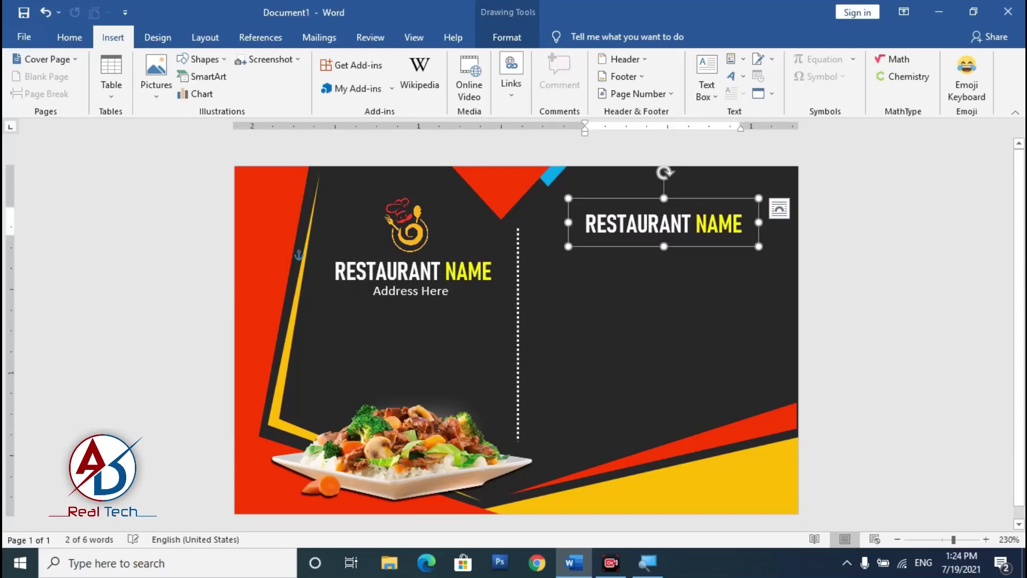
triple_click(678, 220)
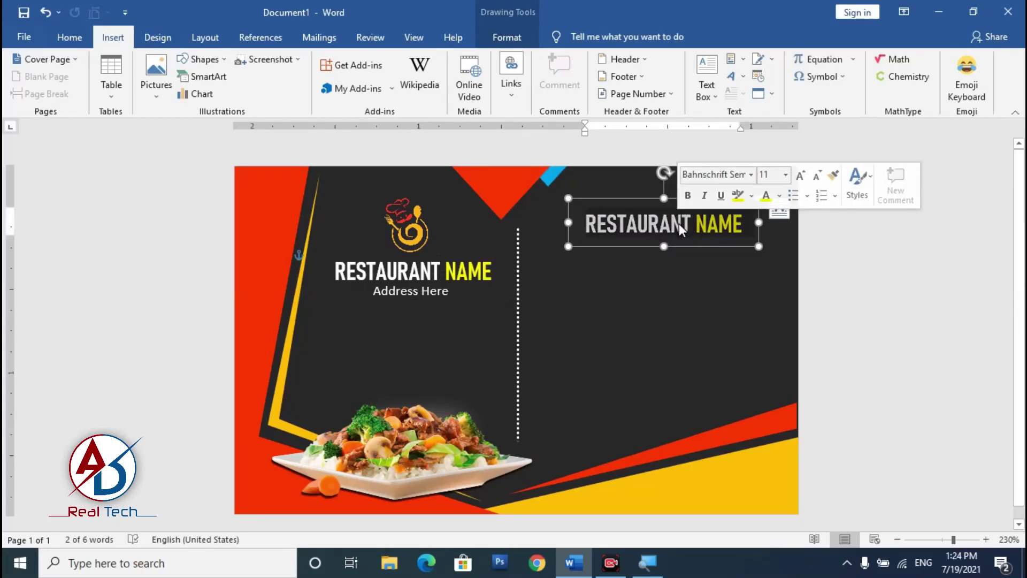
text(a)
key(BackSpace)
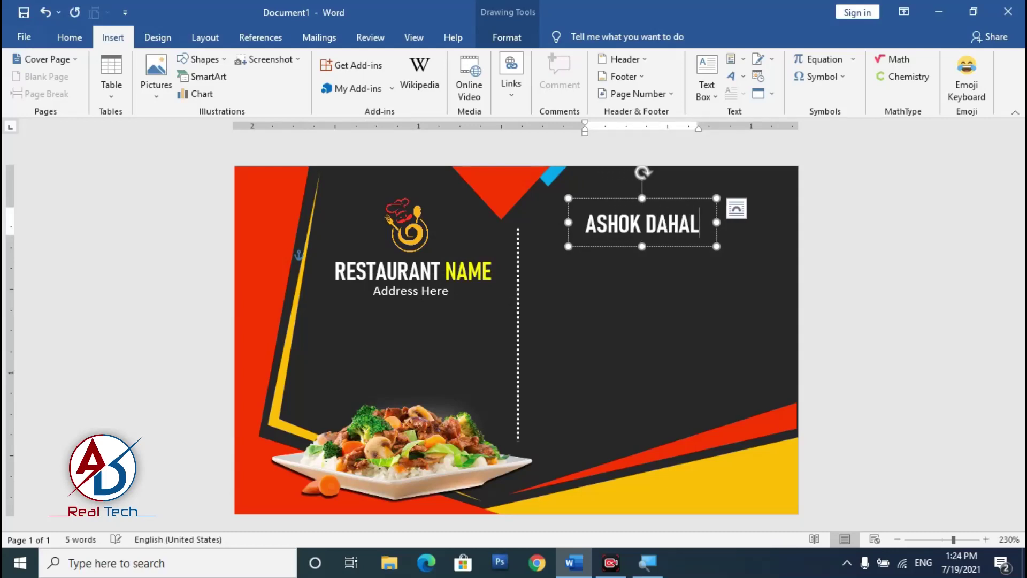
key(ctrl+a)
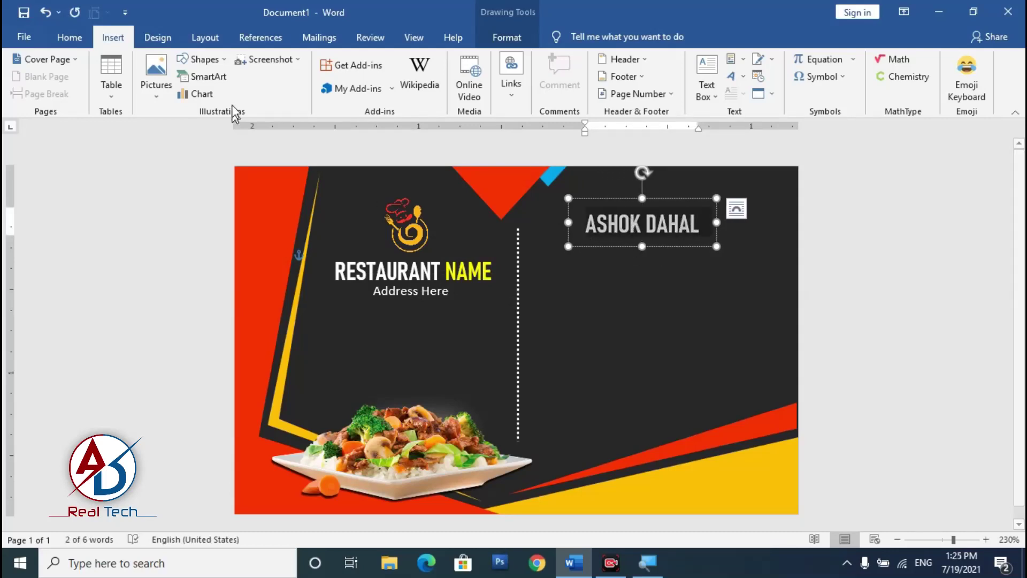
Step: Expand the name's character spacing by 0.7 pt in the Font dialog
click(70, 37)
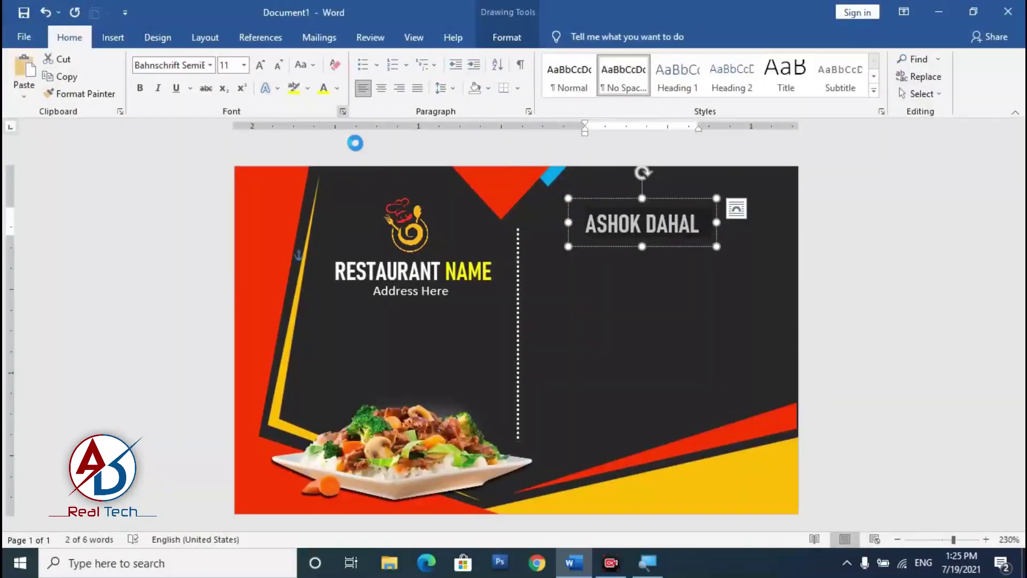
click(343, 112)
click(162, 116)
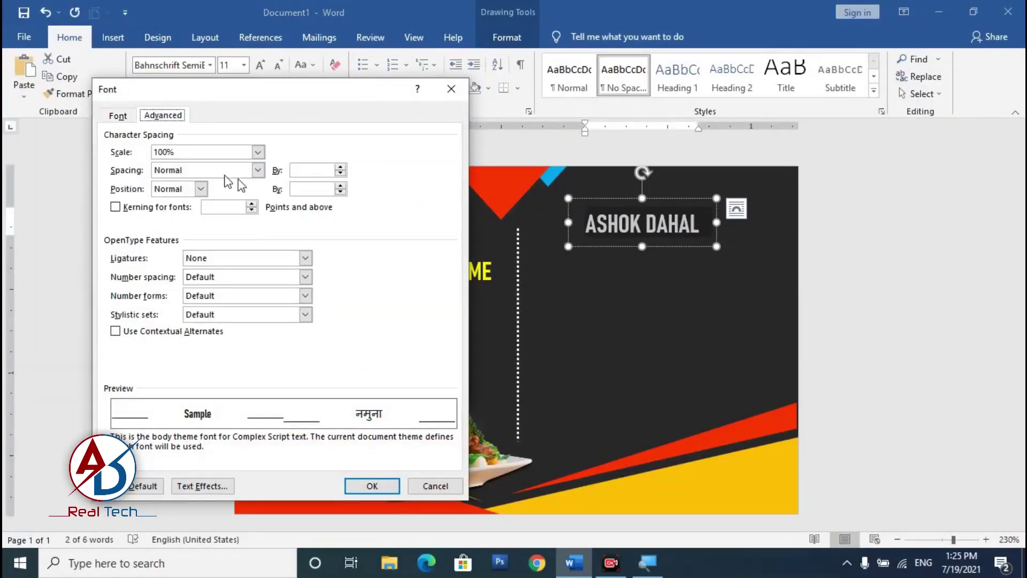
click(340, 168)
click(340, 168)
click(340, 168)
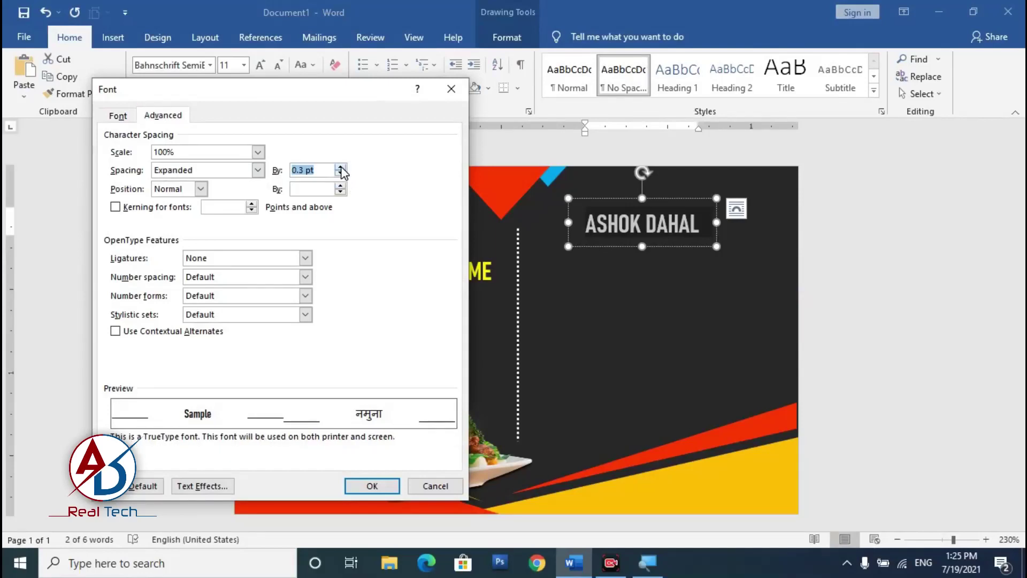
click(372, 486)
Step: Make the surname yellow and check the result on the card
click(669, 225)
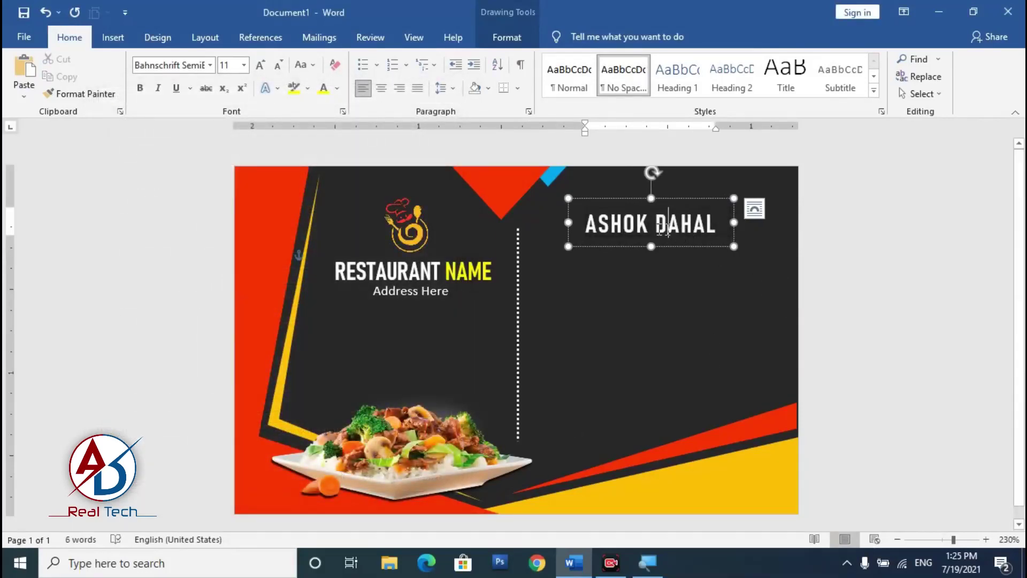
drag(716, 229, 717, 228)
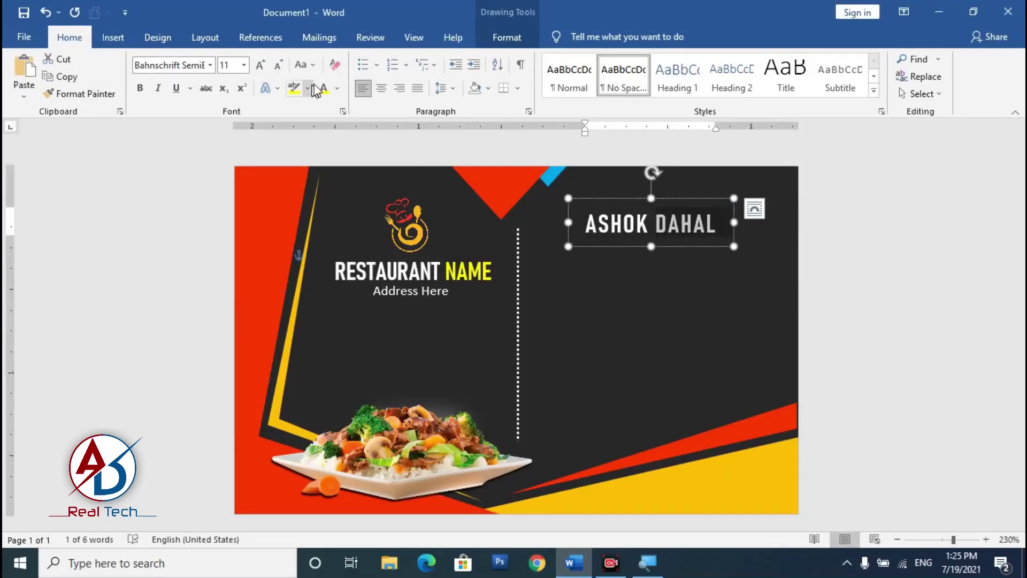
click(867, 264)
scroll(665, 346, down, 3)
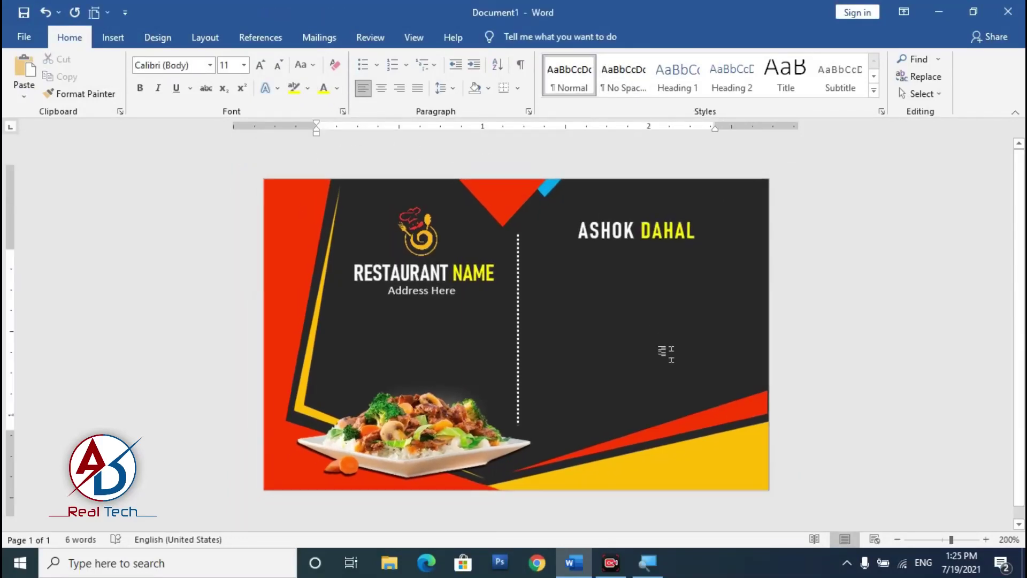
scroll(651, 389, down, 3)
scroll(592, 355, up, 7)
click(641, 229)
Step: Copy the name box below it, type 'MANAGER NAME', and shrink it to 4 pt
drag(634, 252, 627, 283)
key(ctrl+a)
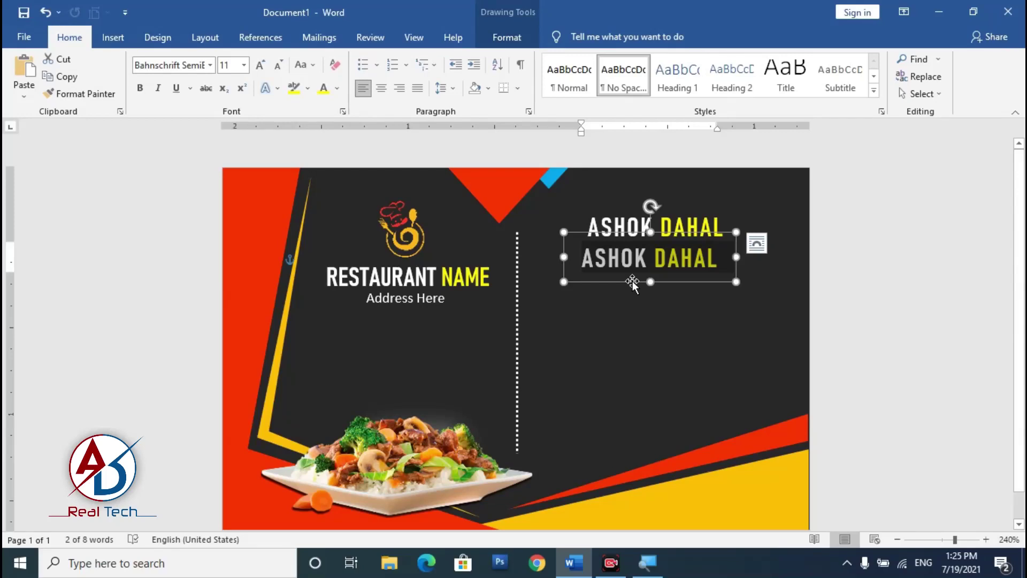
text(m)
key(BackSpace)
text(MA)
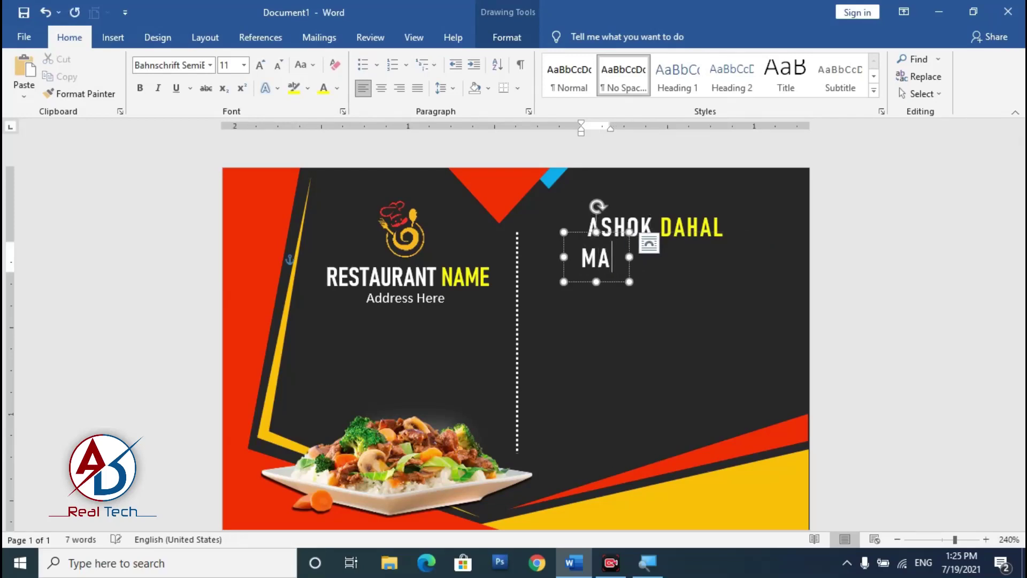
text(NAGER NAME)
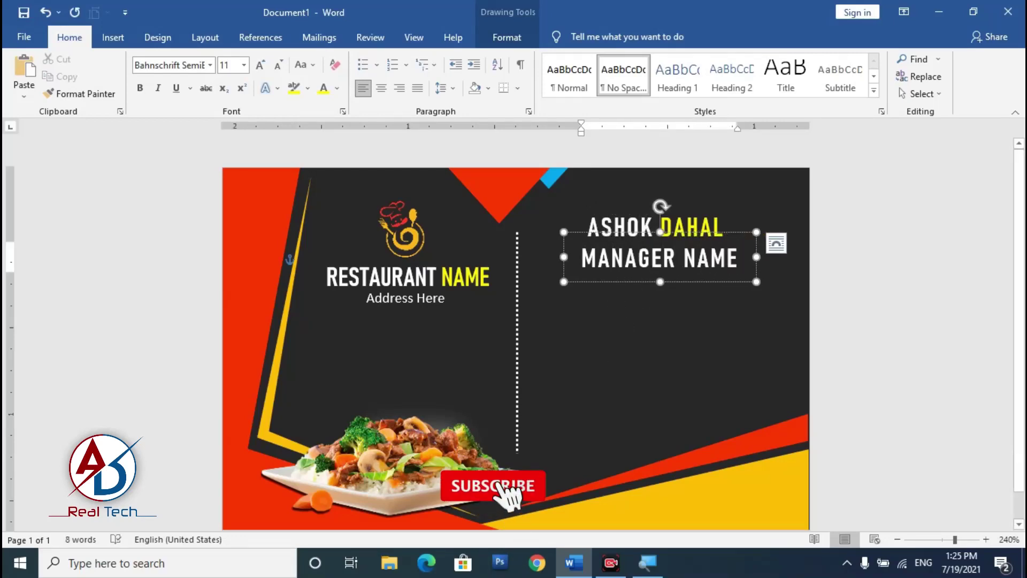
key(ctrl+a)
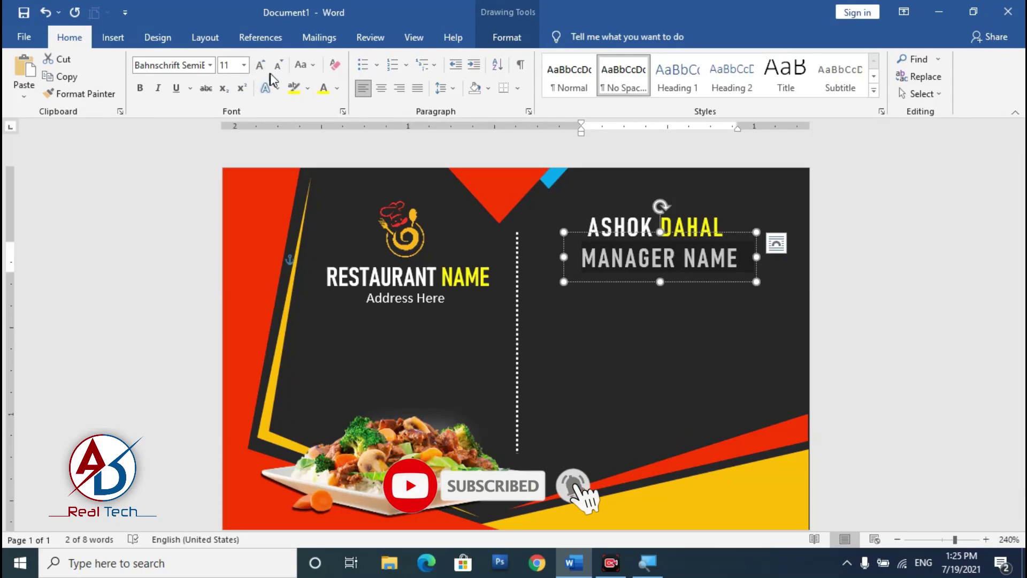
click(278, 64)
click(278, 65)
click(277, 64)
click(278, 65)
click(277, 69)
click(277, 69)
click(278, 68)
click(277, 68)
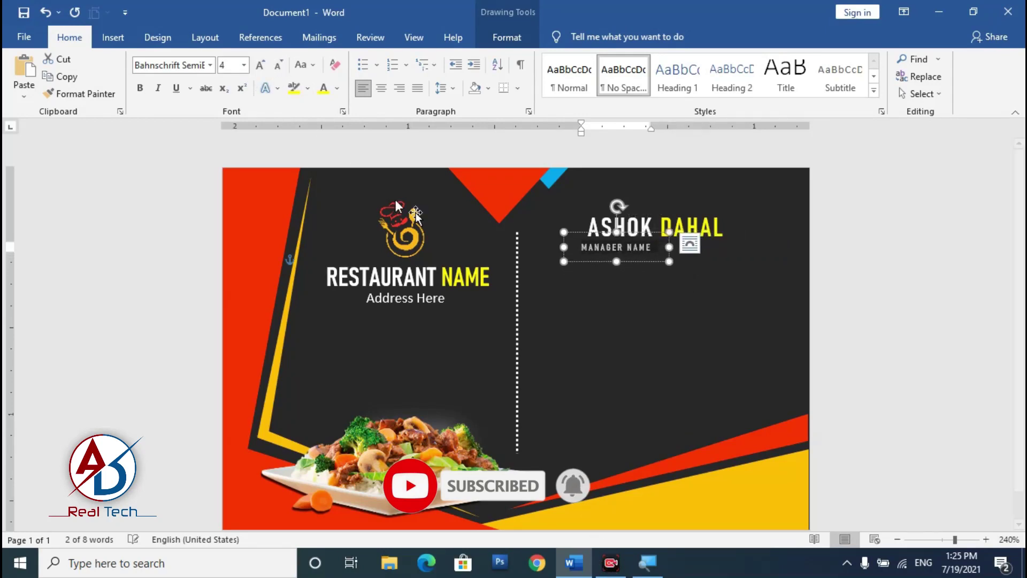
drag(657, 233, 727, 233)
Step: Correct the title to read 'MANAGING DIRICTOR' and align it under the name
click(720, 251)
key(BackSpace)
key(BackSpace)
key(BackSpace)
key(BackSpace)
key(BackSpace)
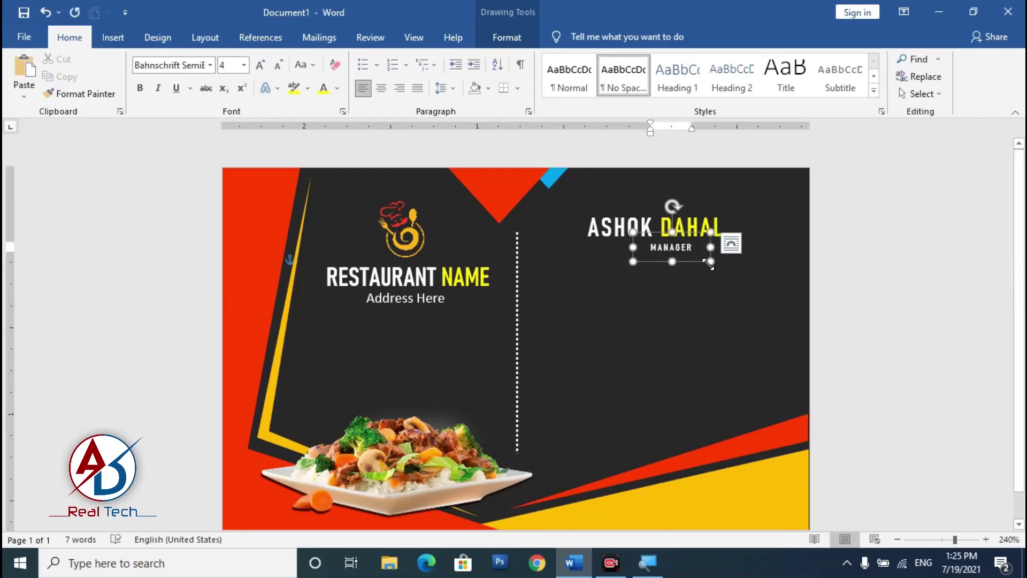
key(BackSpace)
key(BackSpace)
key(BackSpace)
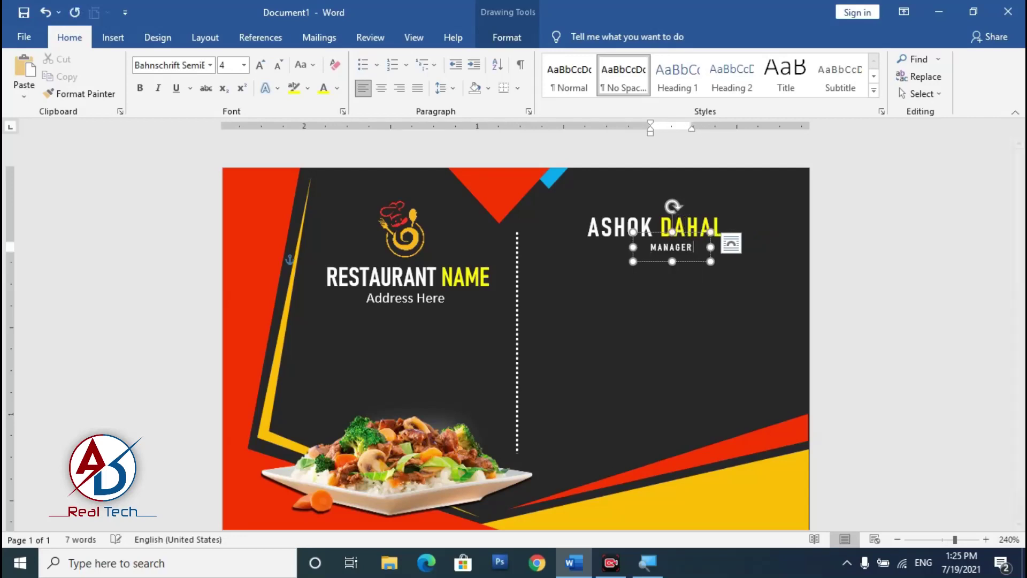
text(ING)
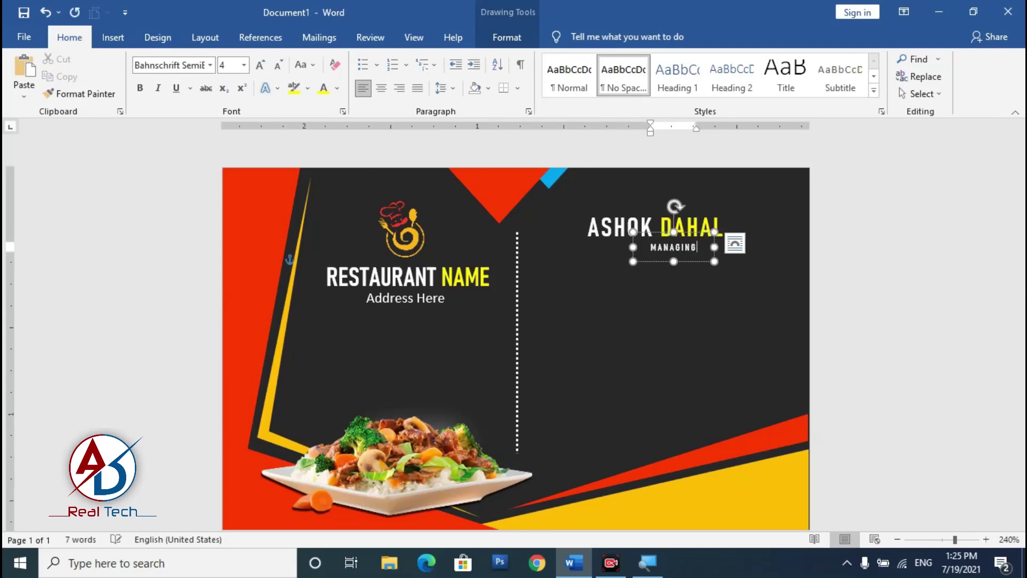
text( DI)
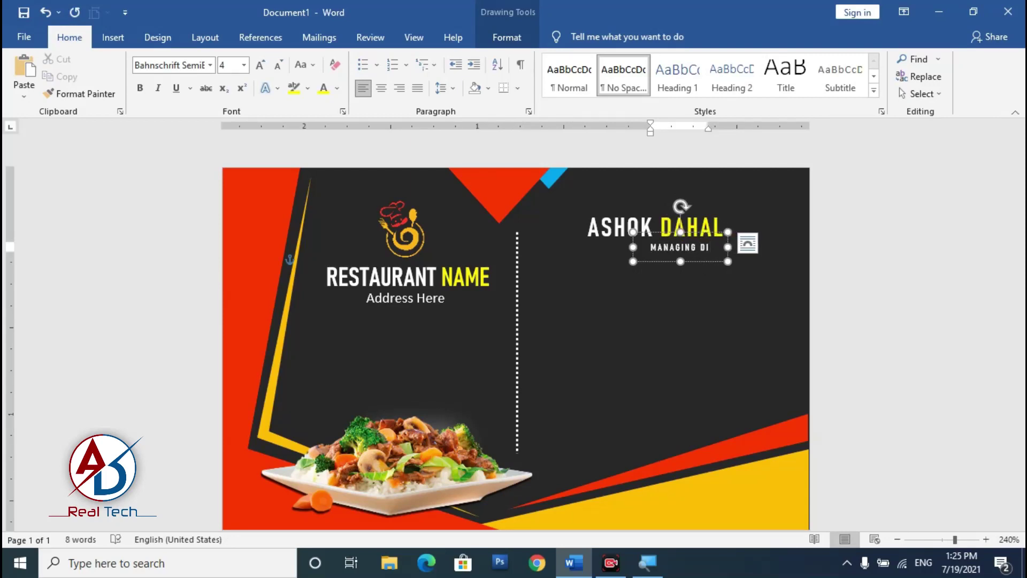
text(RICOT)
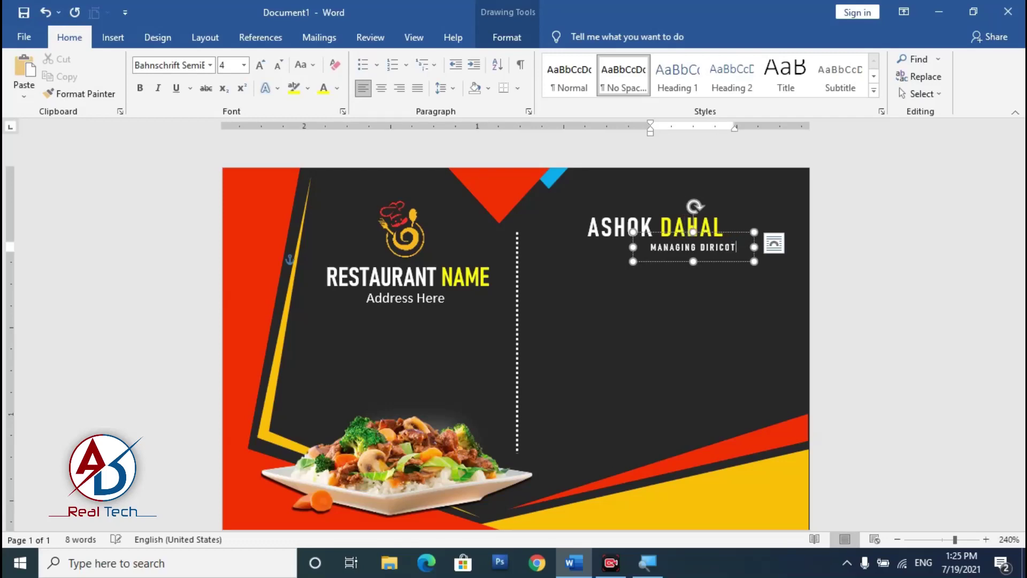
key(BackSpace)
key(BackSpace)
text(ROT)
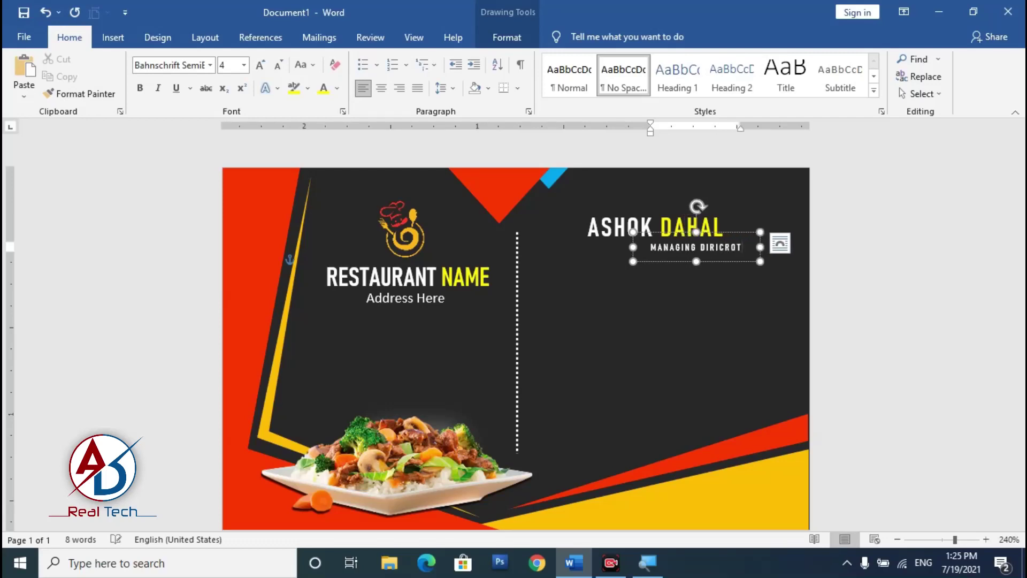
key(BackSpace)
key(BackSpace)
key(BackSpace)
text(TOR)
drag(739, 235, 720, 230)
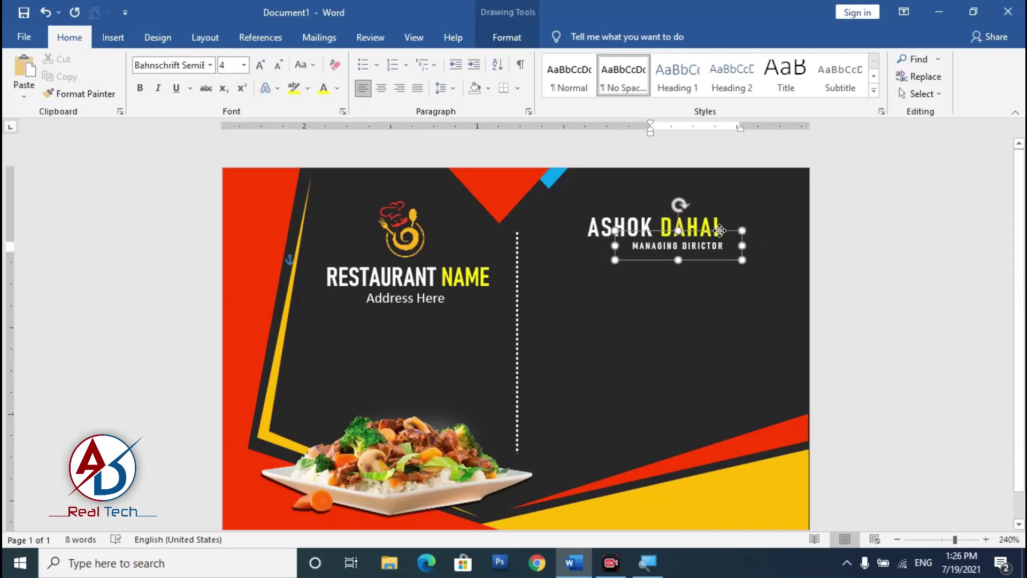
click(891, 272)
scroll(642, 339, down, 1)
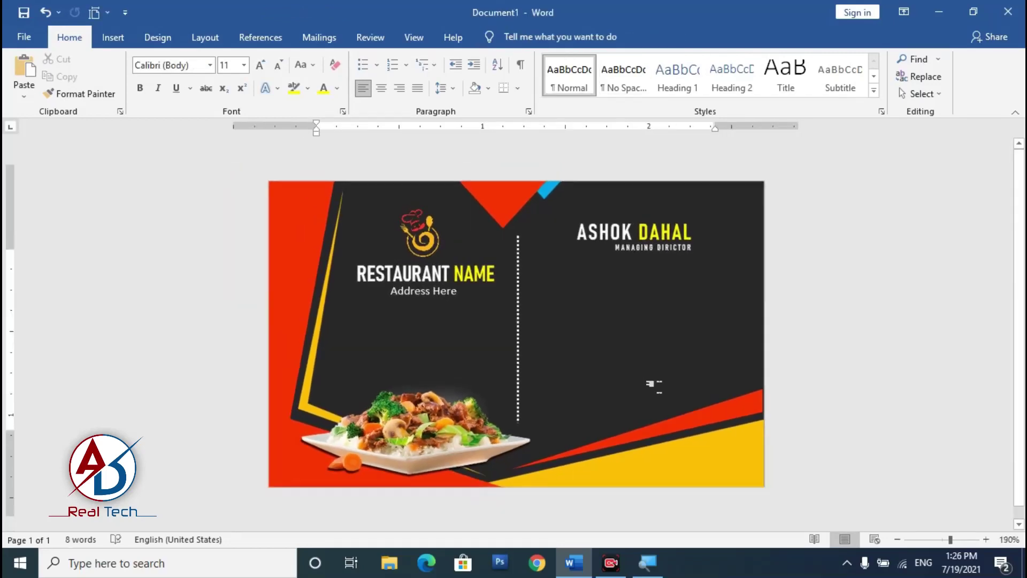
Step: Insert the phone image from the desktop tools folder, wrapped In Front of Text
click(113, 38)
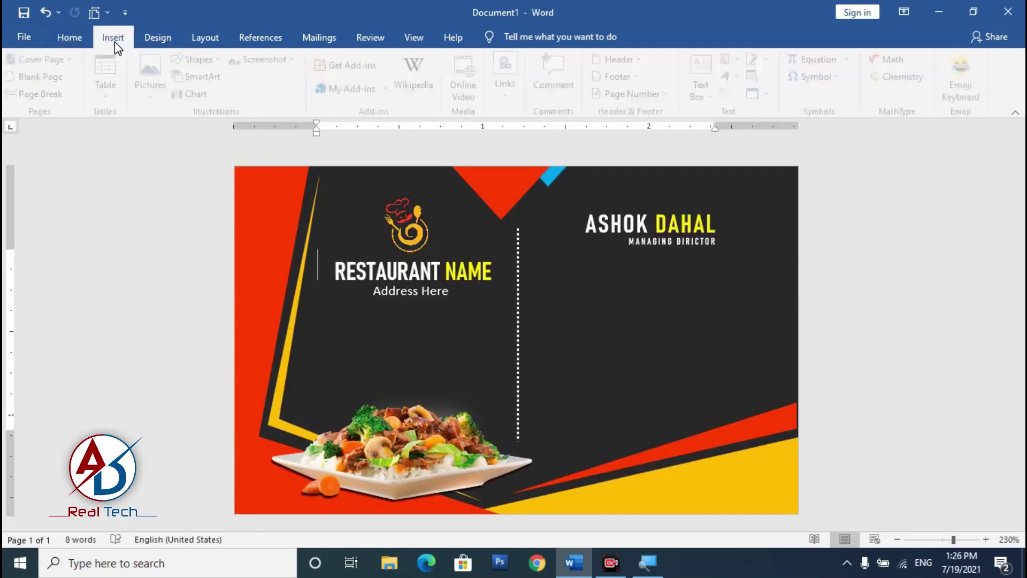
click(156, 72)
click(180, 128)
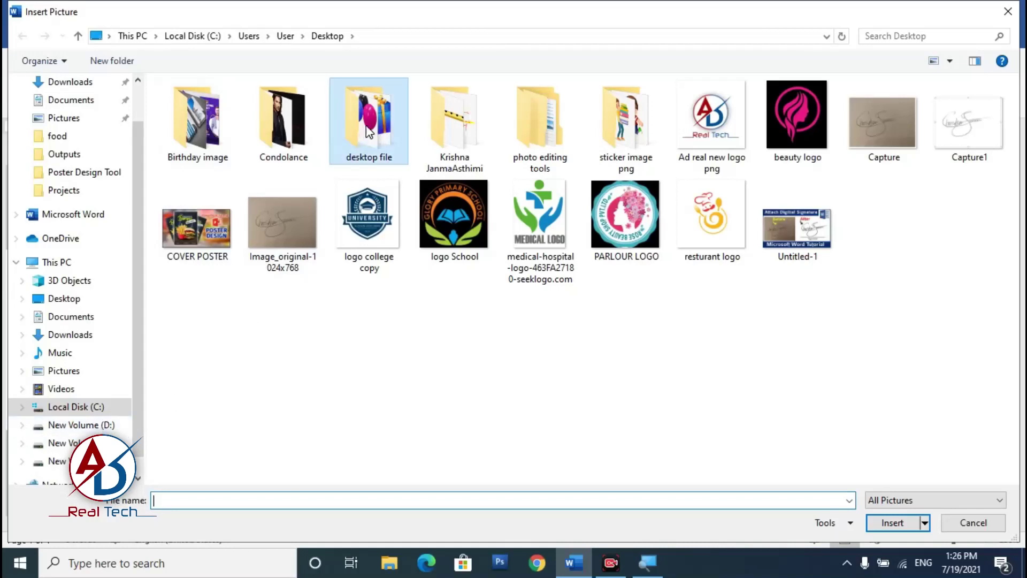
double_click(368, 129)
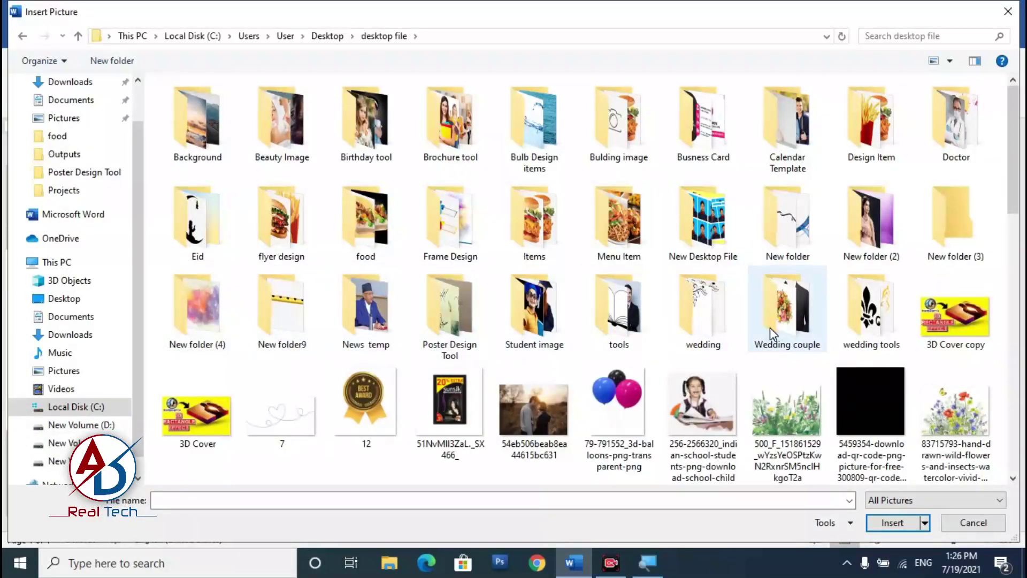
double_click(640, 315)
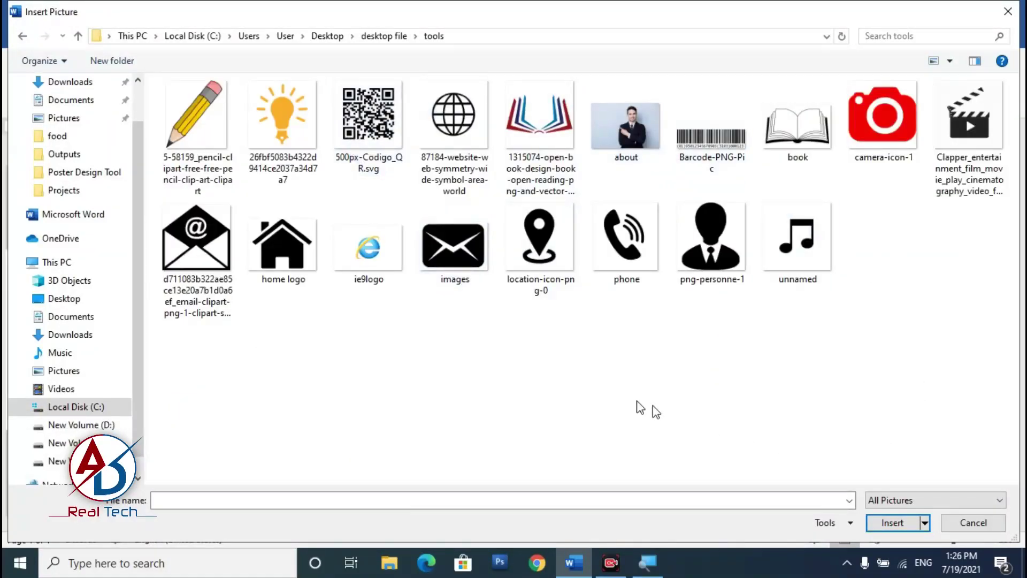
click(641, 251)
click(892, 523)
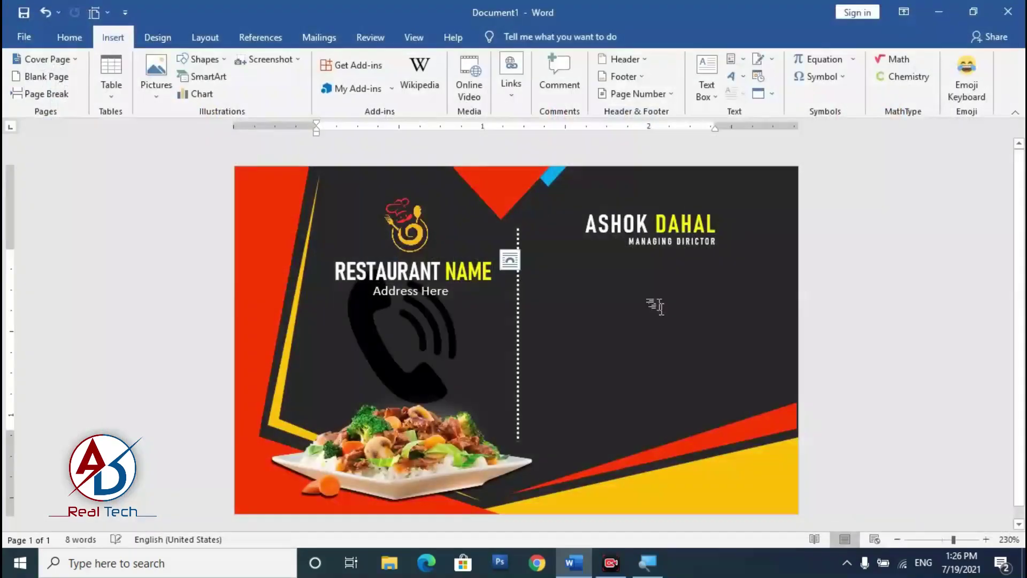
click(696, 77)
click(717, 208)
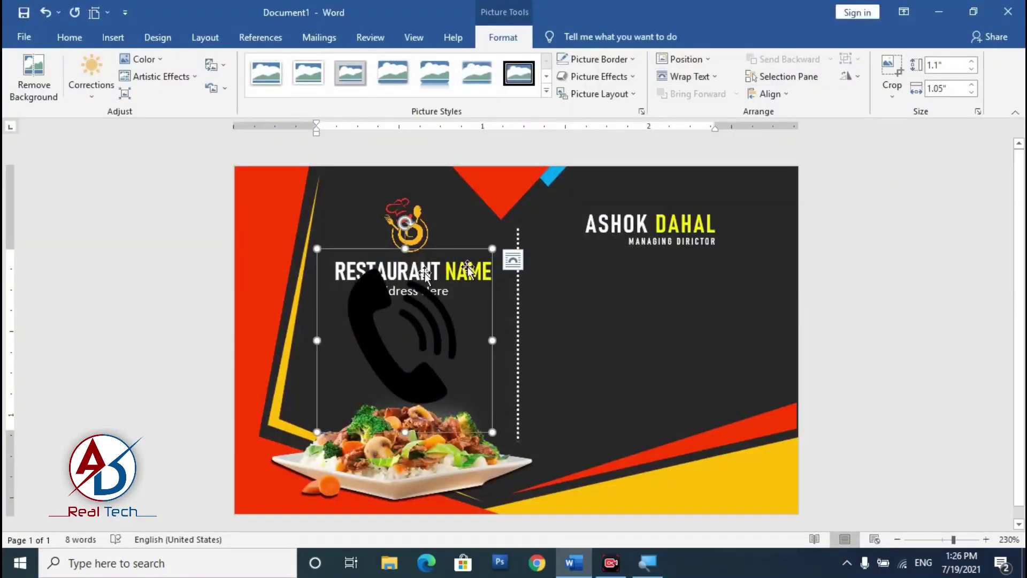
Step: Recolour the phone white and shrink it to a 0.15" by 0.14" icon beside the divider
click(89, 97)
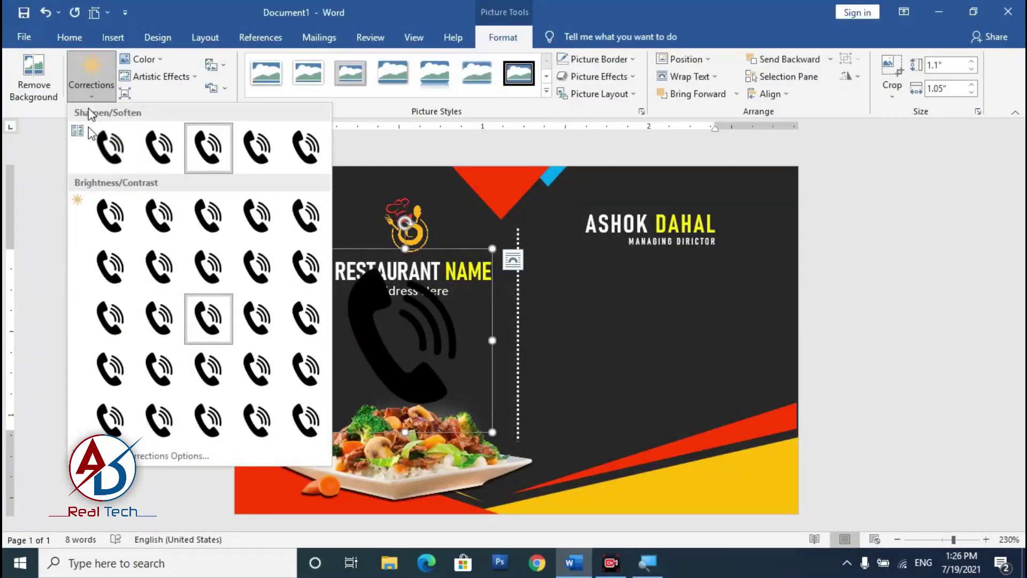
click(152, 63)
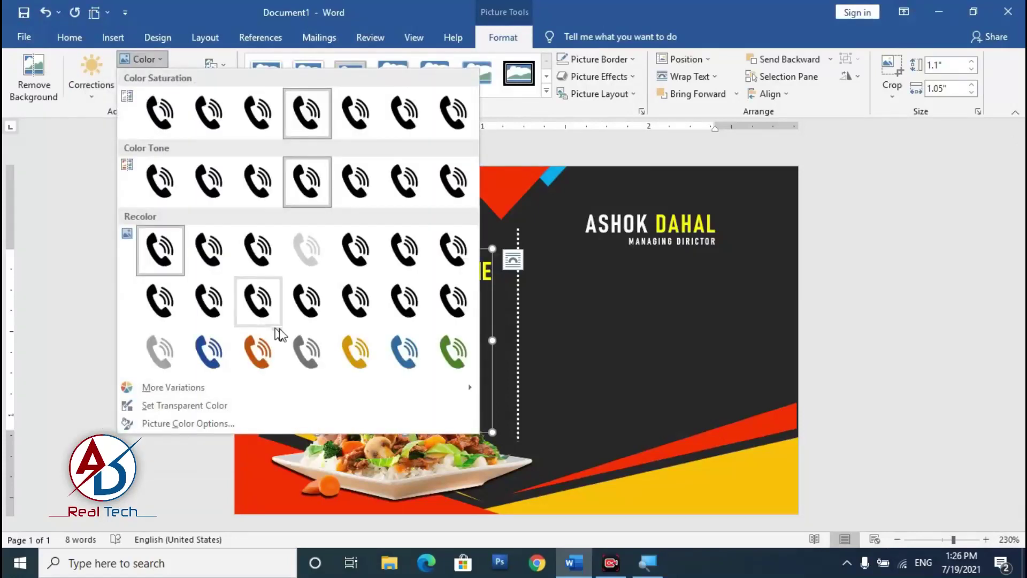
click(305, 260)
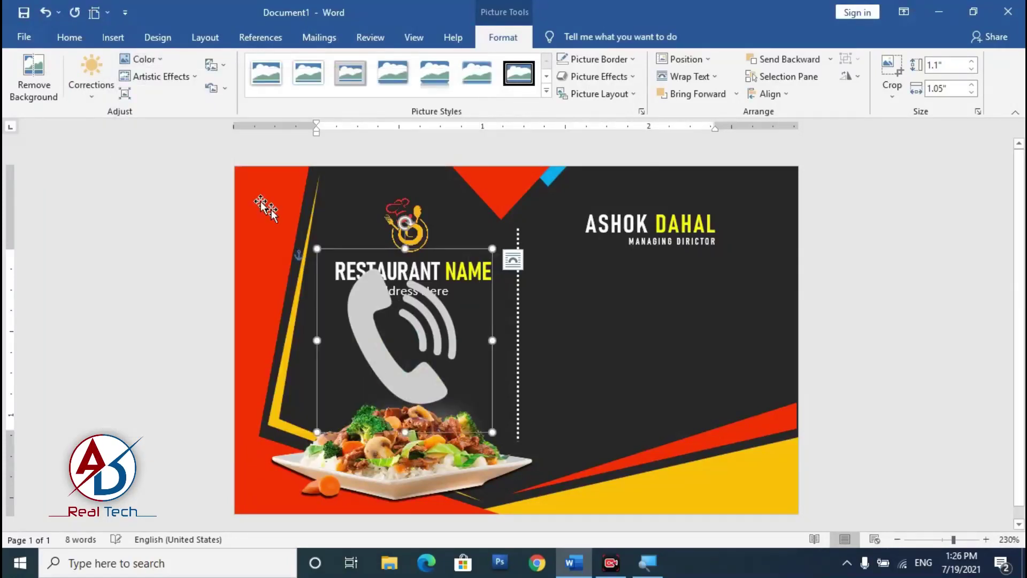
click(188, 76)
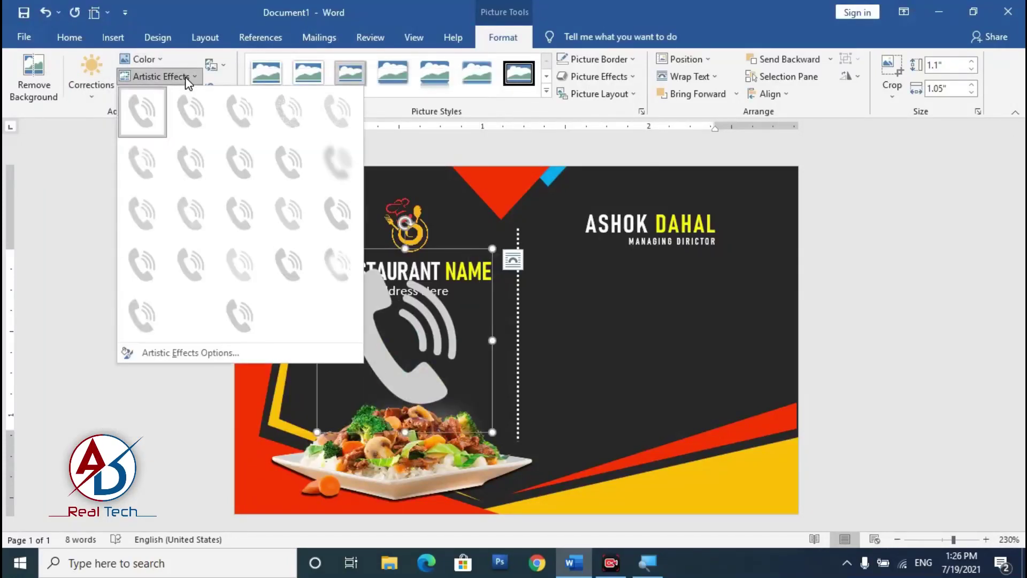
click(193, 324)
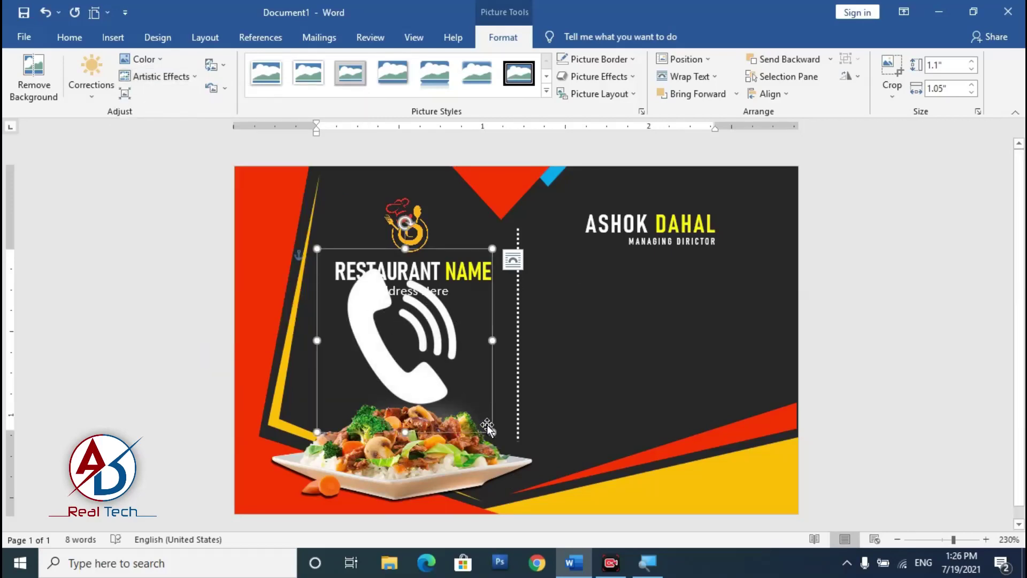
drag(492, 432, 565, 289)
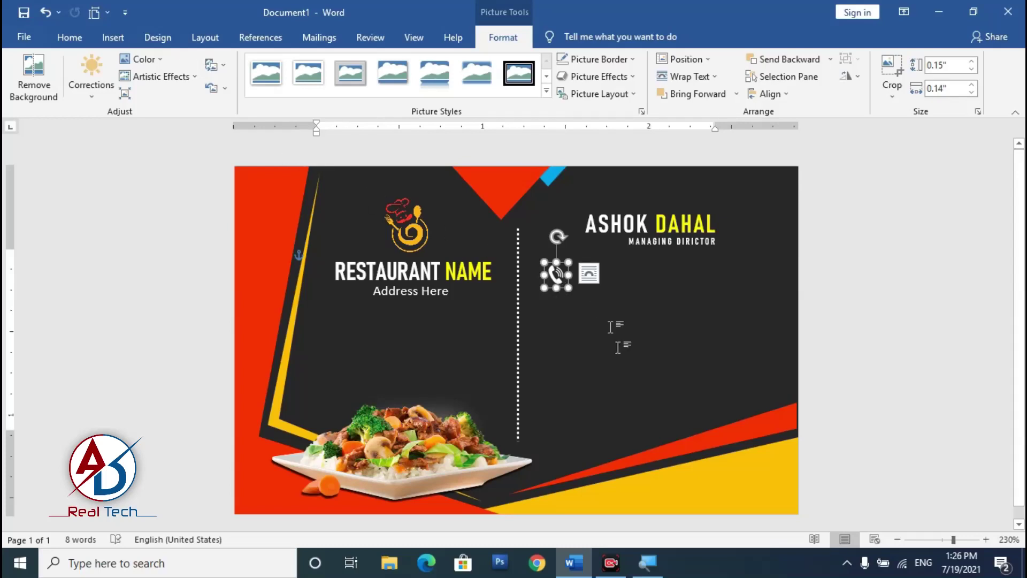
scroll(614, 316, up, 9)
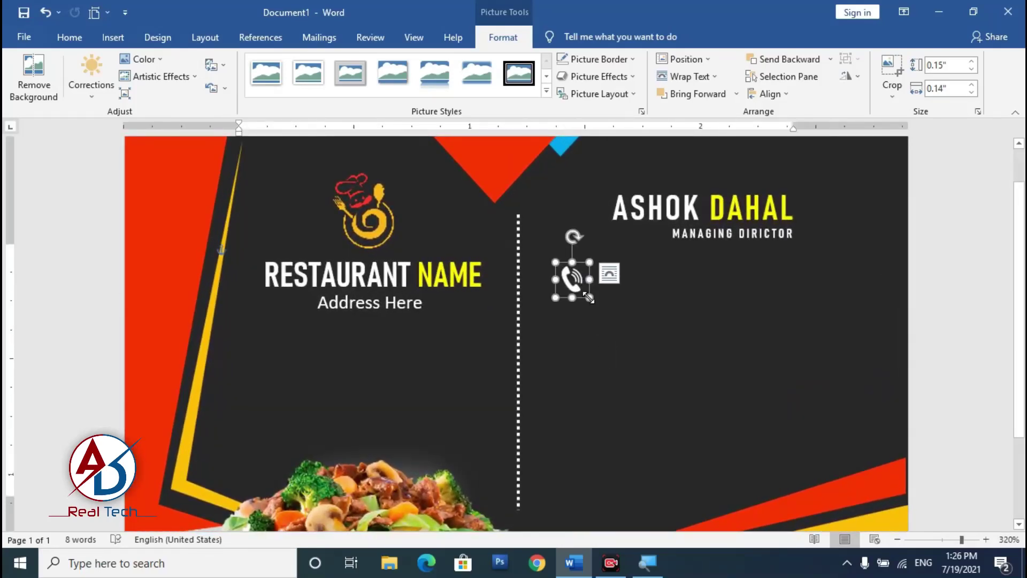
click(999, 363)
scroll(686, 390, down, 12)
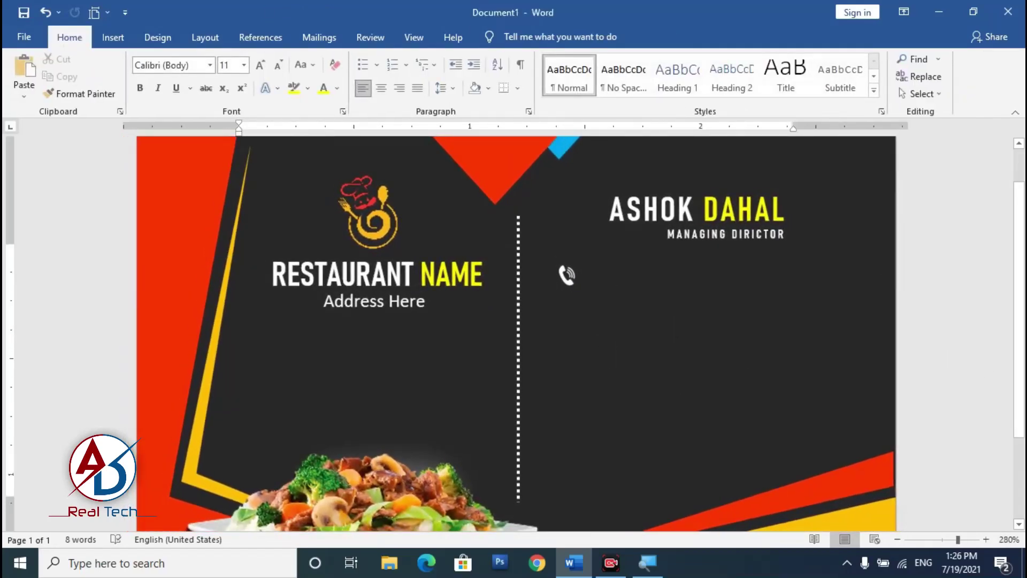
Step: Insert the globe image, set it In Front of Text, shrink it to icon size and recolour it light
scroll(514, 337, up, 8)
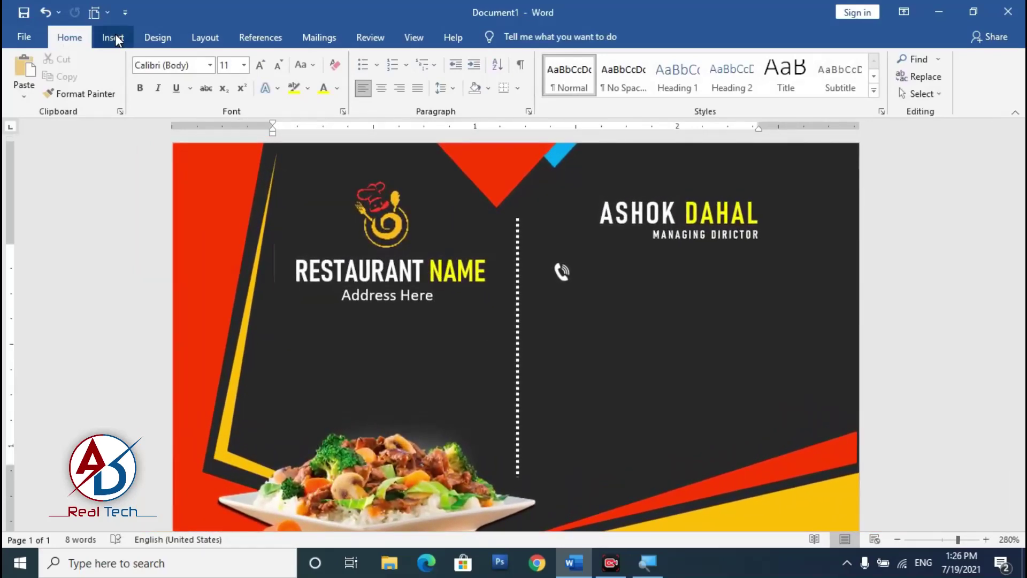
click(113, 37)
click(153, 82)
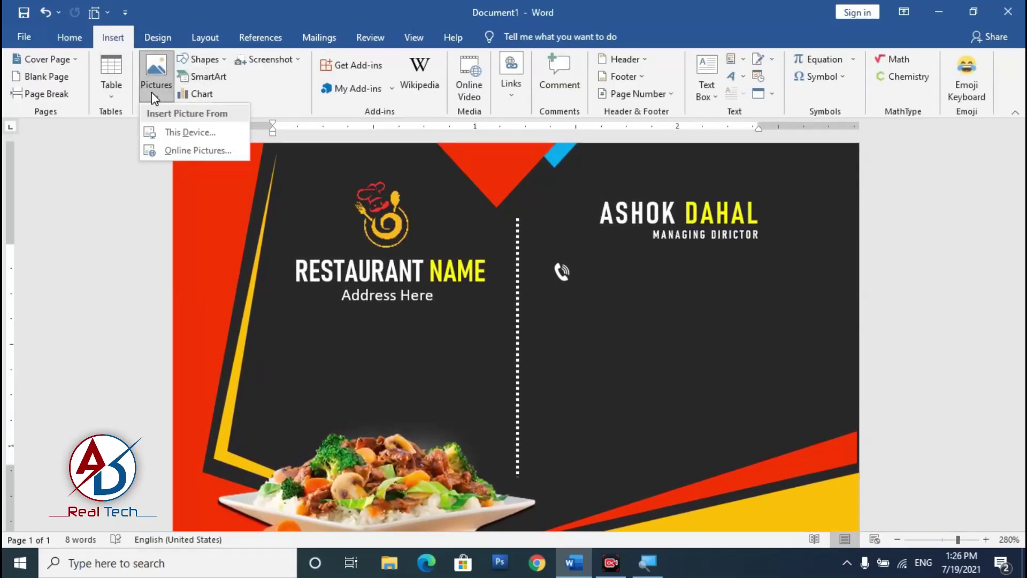
click(189, 133)
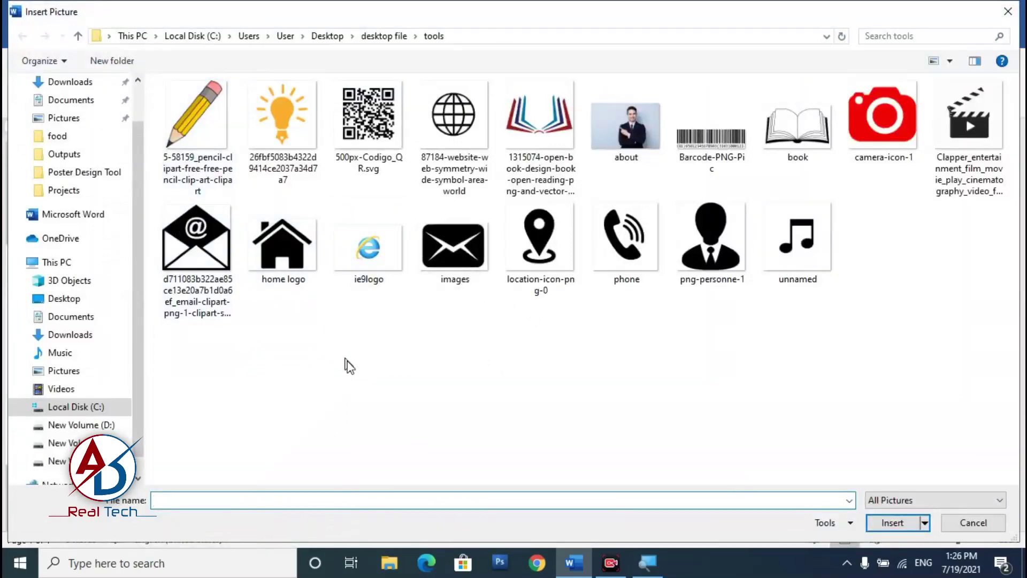
click(454, 123)
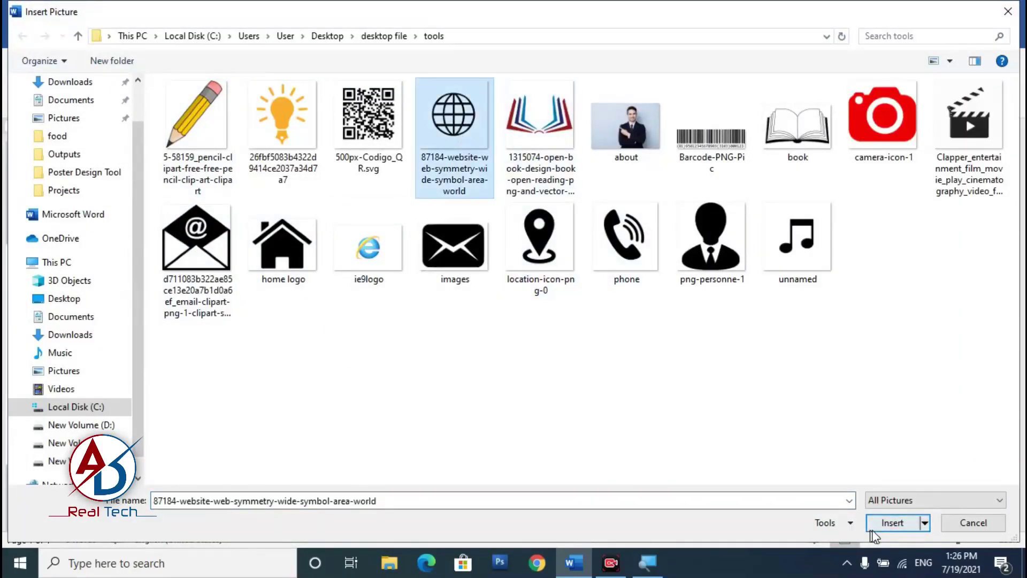
click(893, 523)
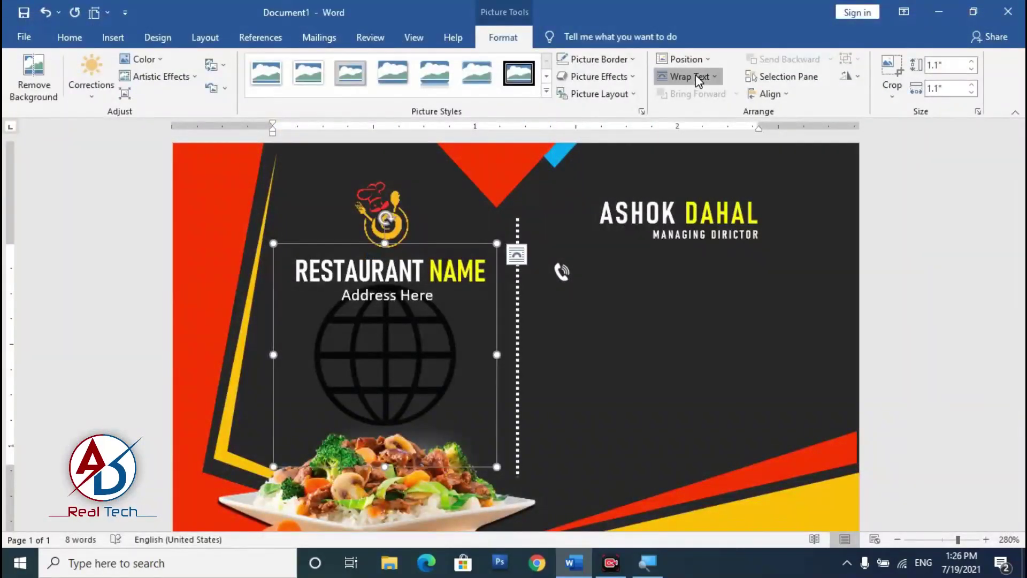
click(695, 75)
click(722, 204)
drag(497, 244, 573, 301)
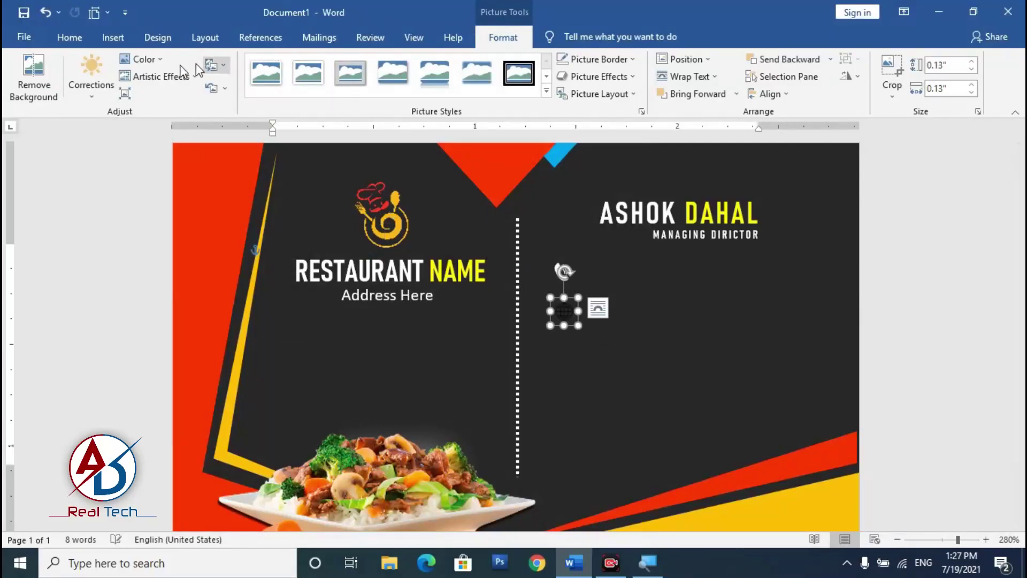
click(139, 61)
click(316, 302)
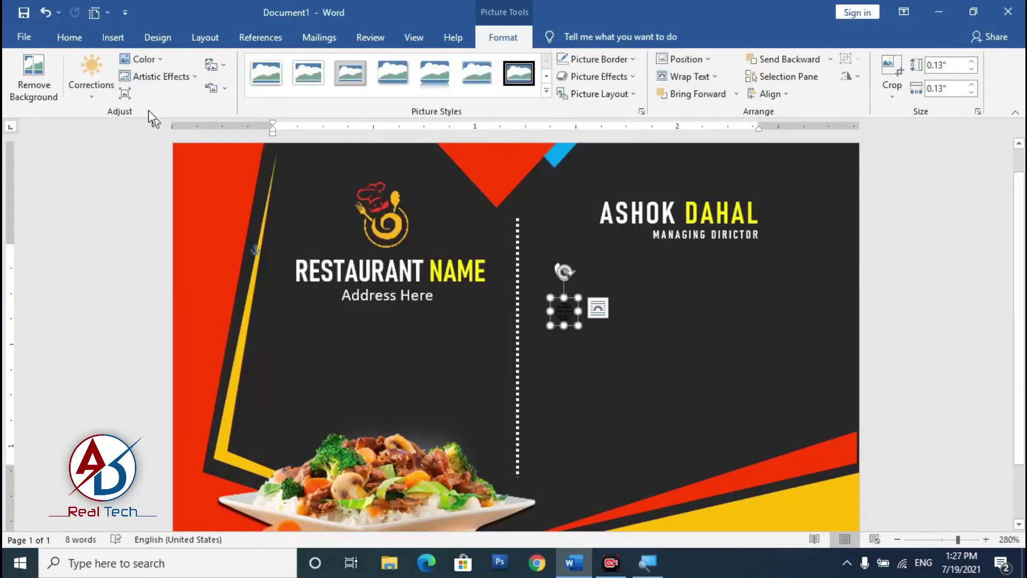
click(151, 78)
key(Escape)
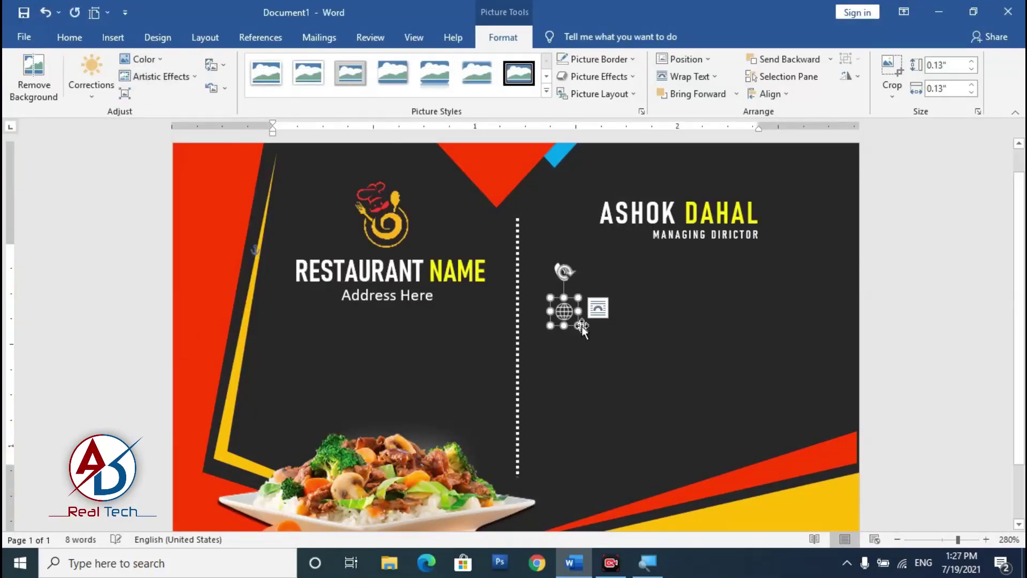
scroll(567, 292, up, 4)
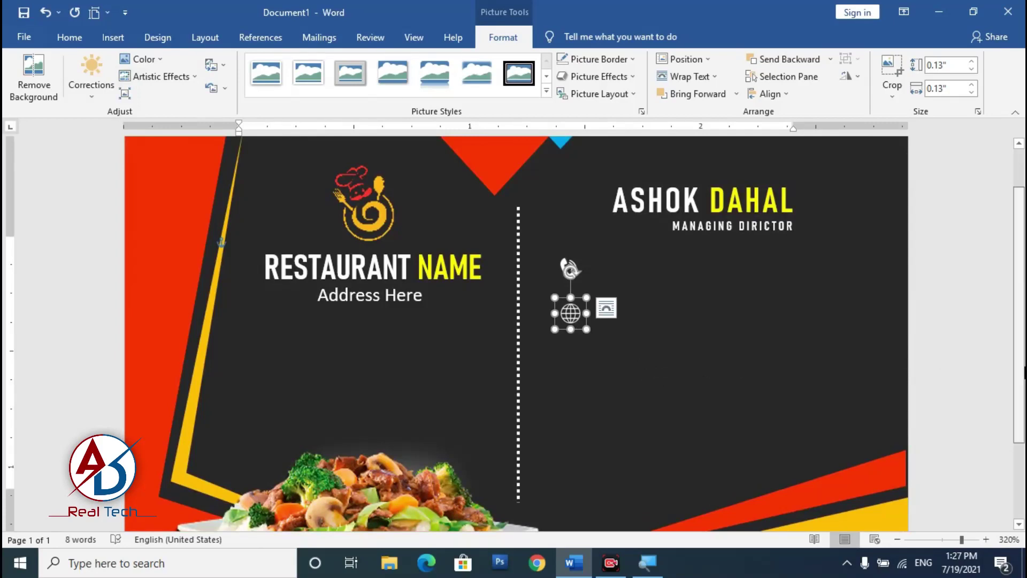
click(690, 345)
scroll(690, 345, down, 7)
scroll(516, 342, up, 1)
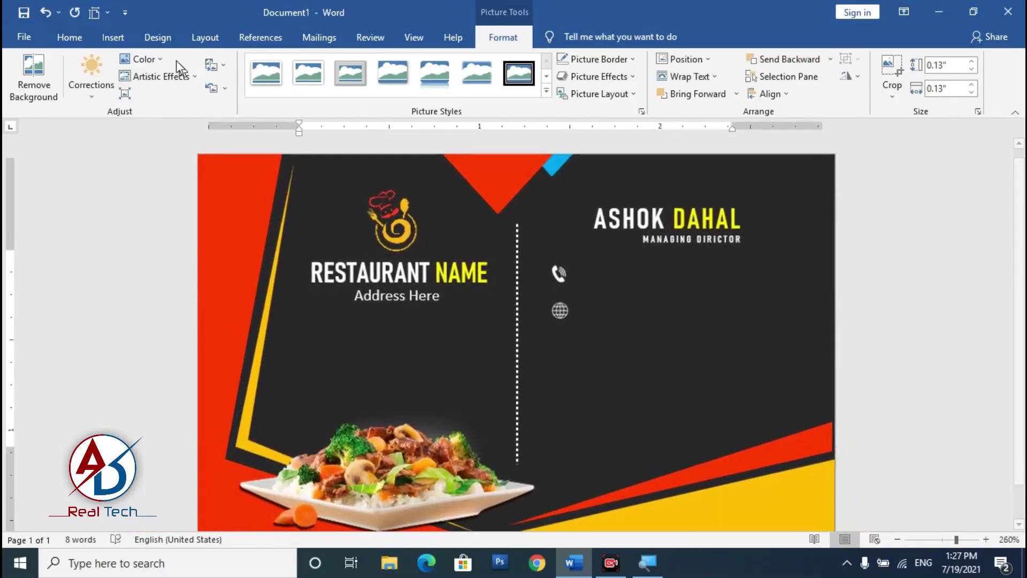
Step: Insert the location-pin image, float it in front of text, recolour it white and shrink it
click(73, 36)
click(113, 37)
click(459, 220)
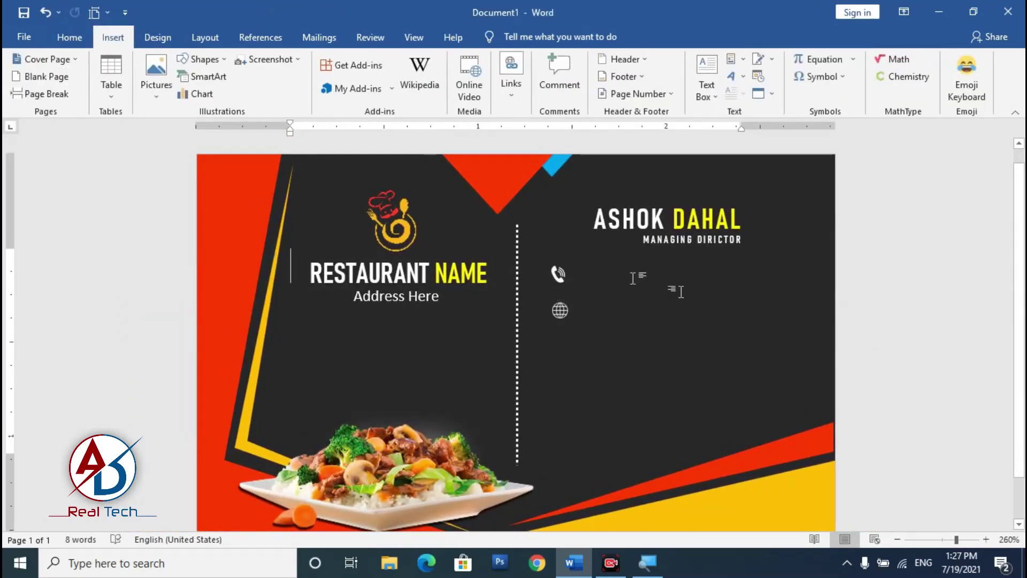
click(156, 75)
click(191, 134)
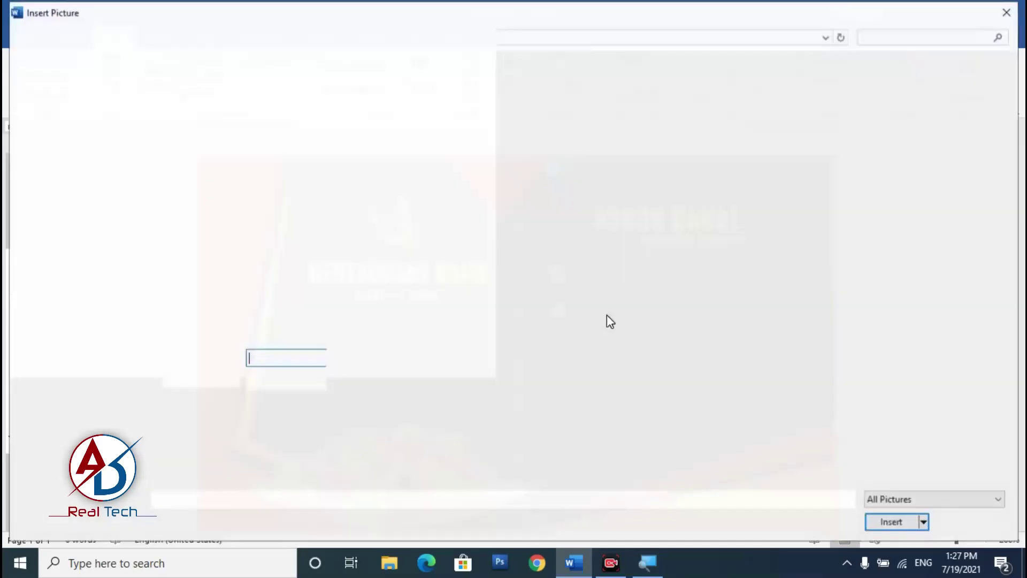
click(533, 267)
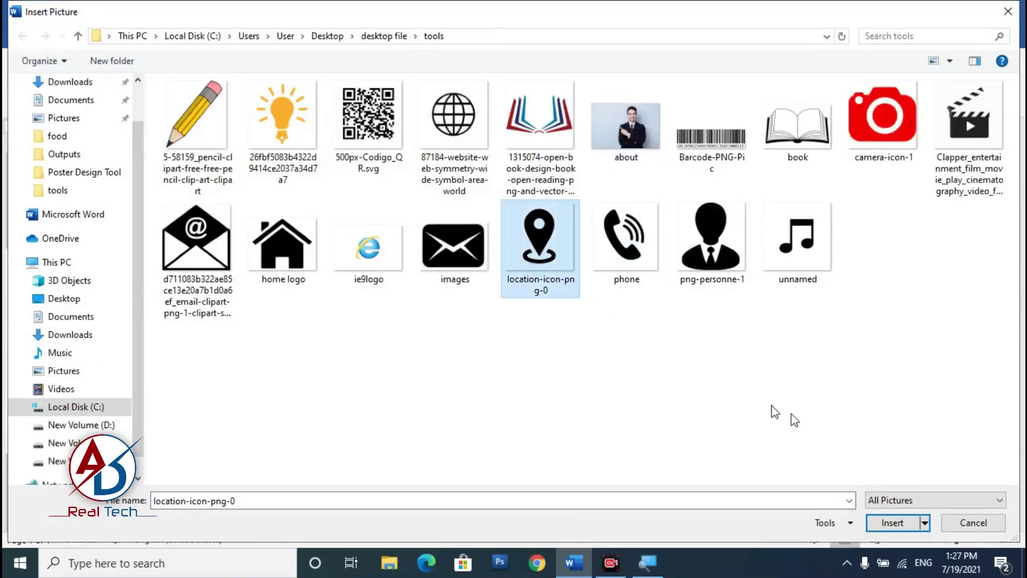
click(892, 523)
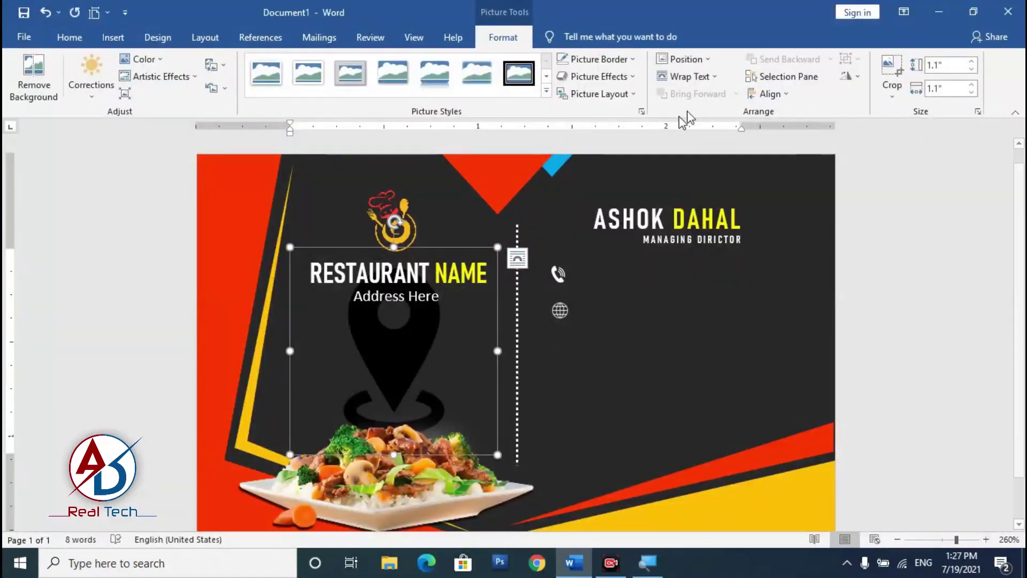
click(688, 76)
click(695, 202)
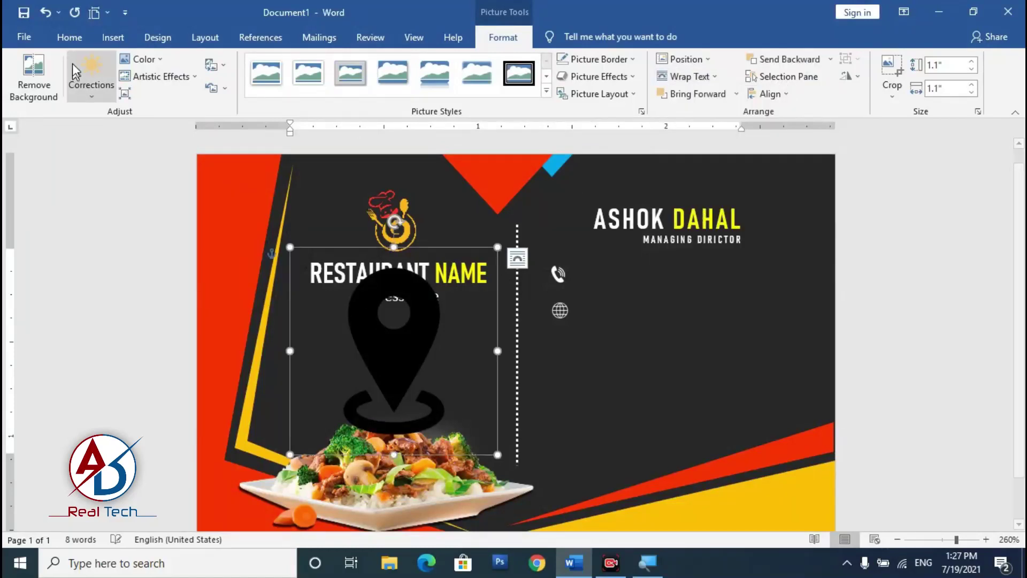
click(140, 58)
click(315, 252)
click(155, 80)
click(192, 321)
drag(497, 457, 320, 276)
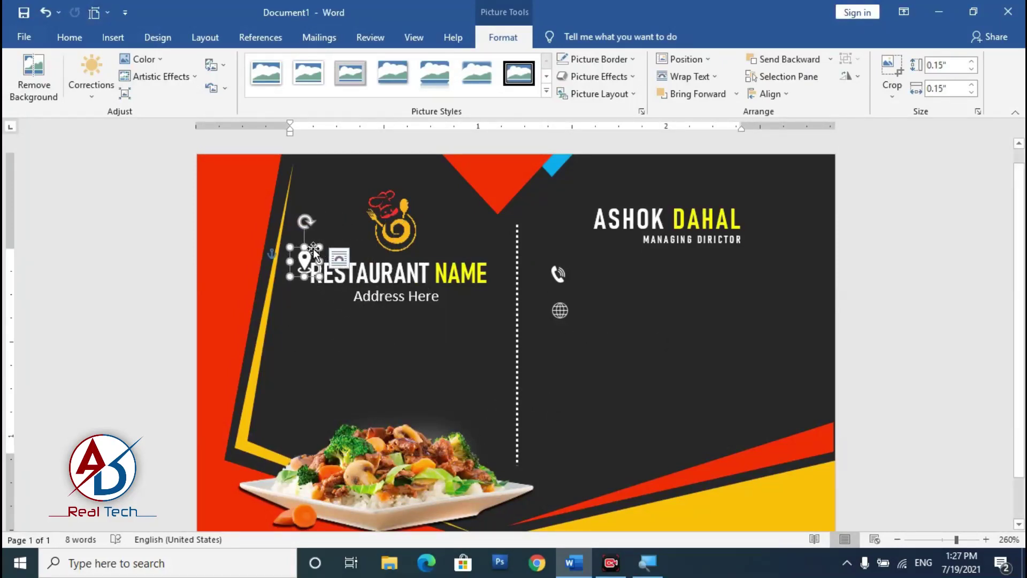
Step: Position the pin icon below the globe, right of the dotted divider
scroll(550, 321, up, 4)
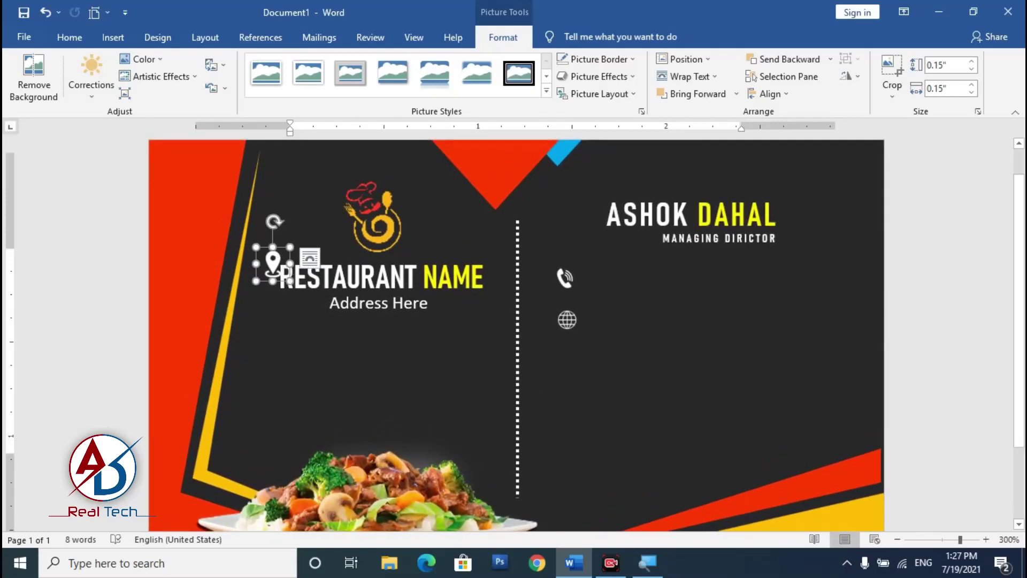
drag(274, 258, 578, 391)
key(ctrl+Right)
click(569, 323)
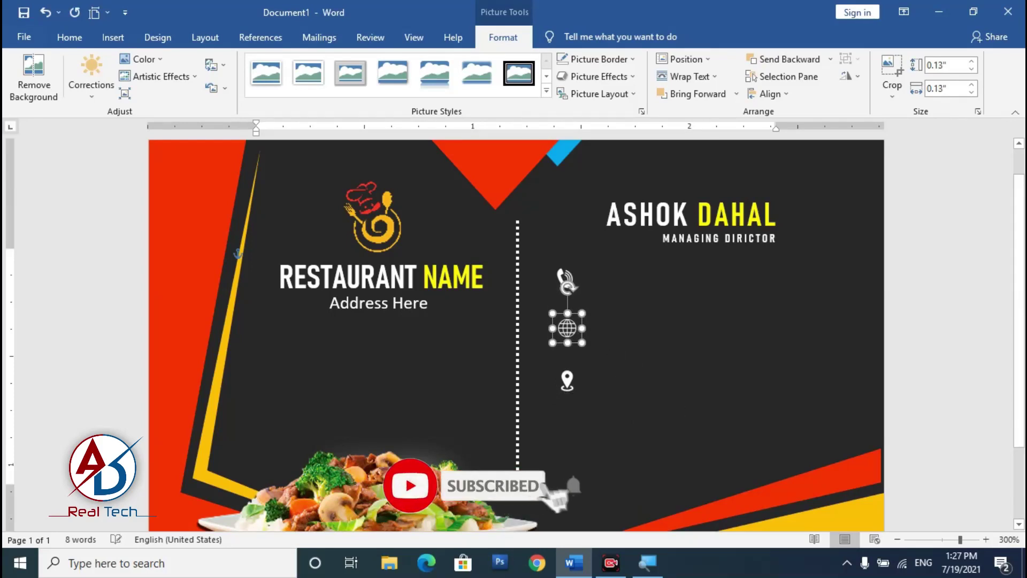
scroll(517, 335, down, 8)
scroll(690, 413, up, 4)
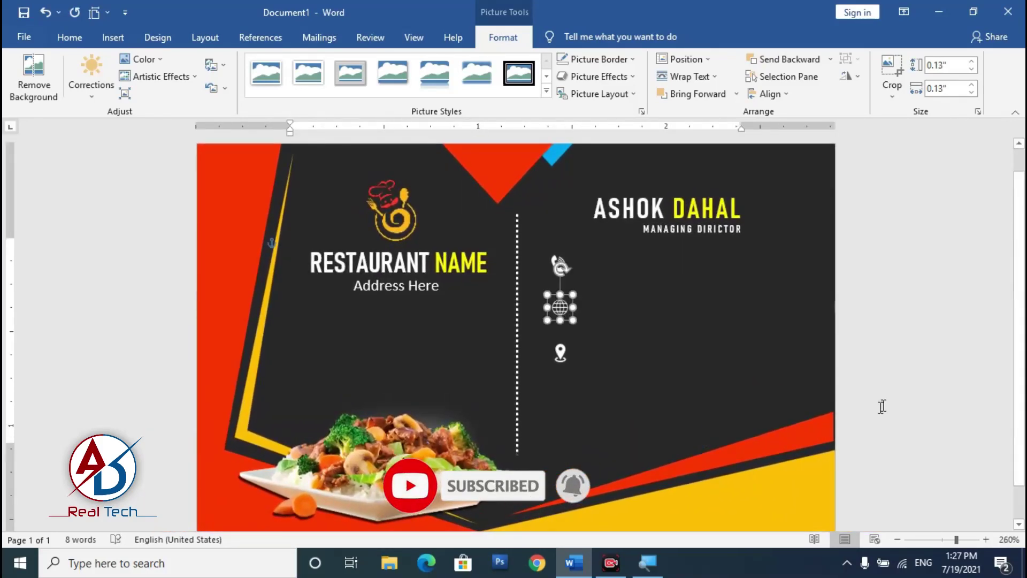
click(624, 379)
scroll(579, 381, up, 5)
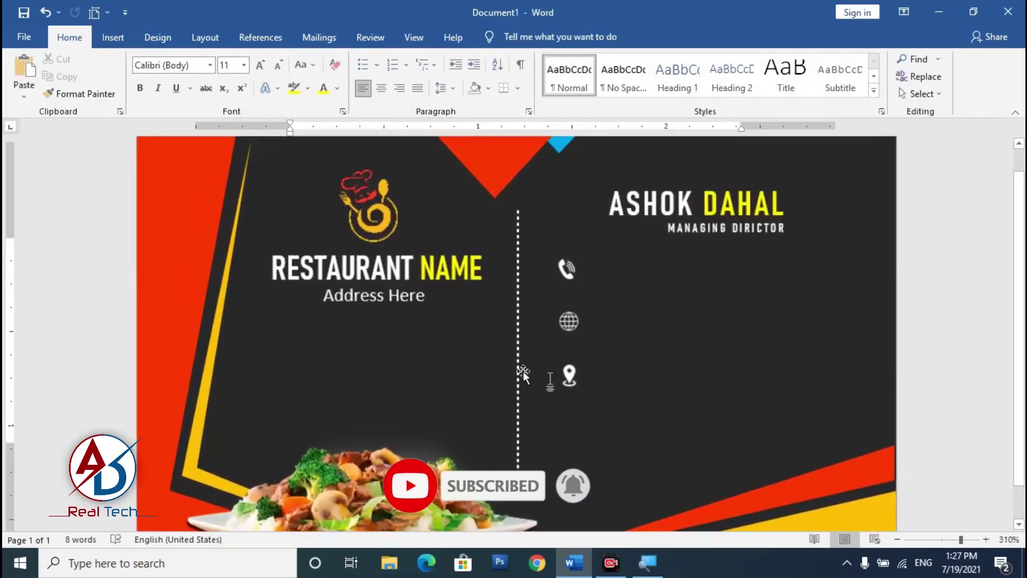
click(411, 292)
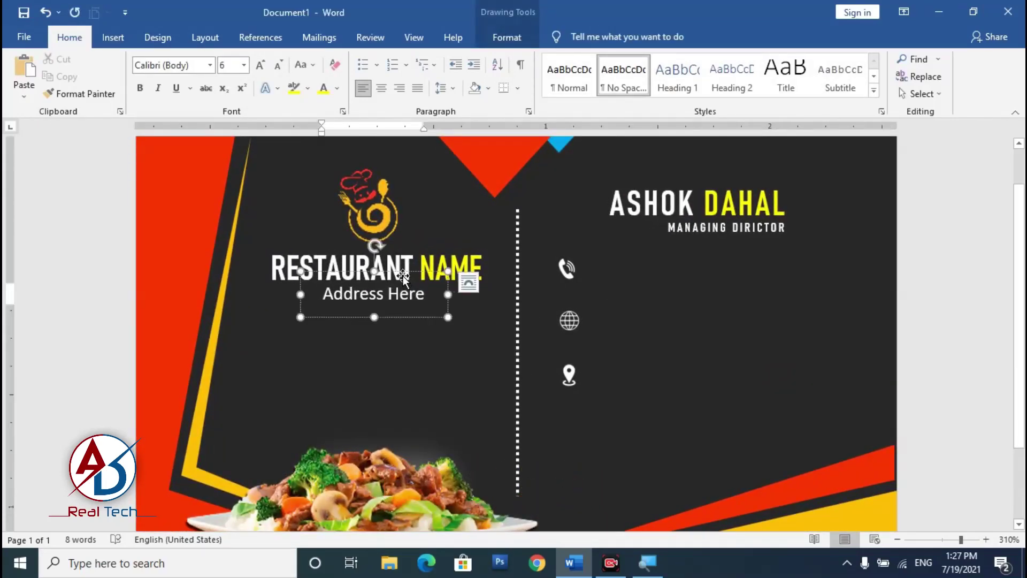
drag(404, 276, 711, 256)
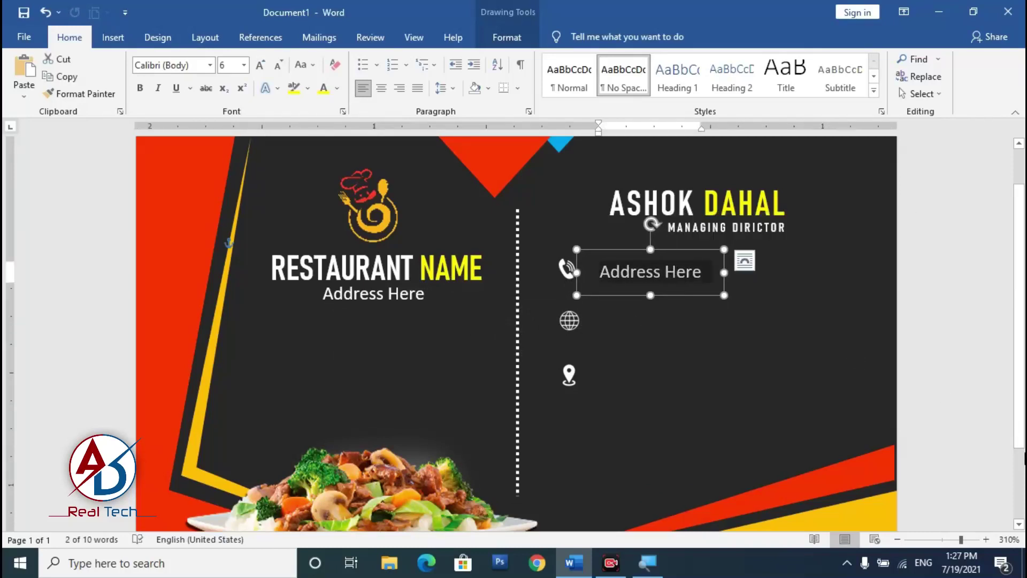
text(+123 456 7890)
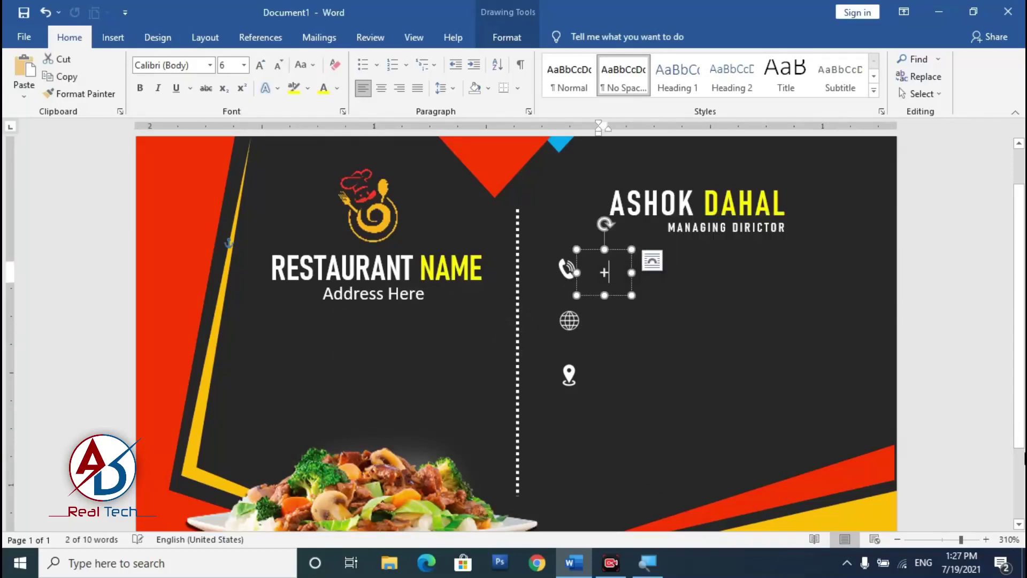
click(922, 333)
scroll(921, 333, down, 10)
click(691, 273)
click(665, 320)
Step: Duplicate the phone-number box with Ctrl+D and align the copy beside the globe icon
scroll(623, 276, up, 4)
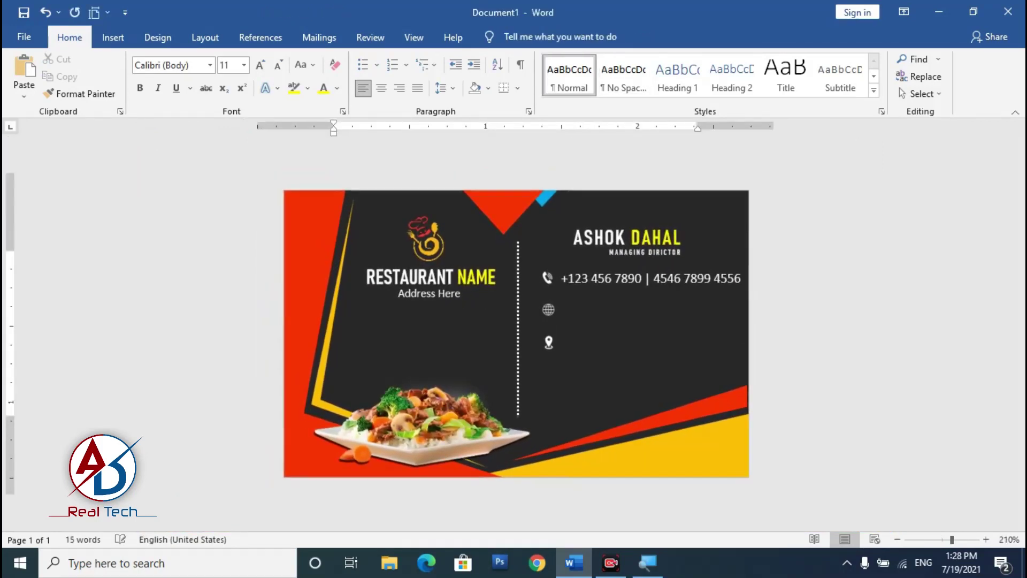
click(624, 276)
key(ctrl+d)
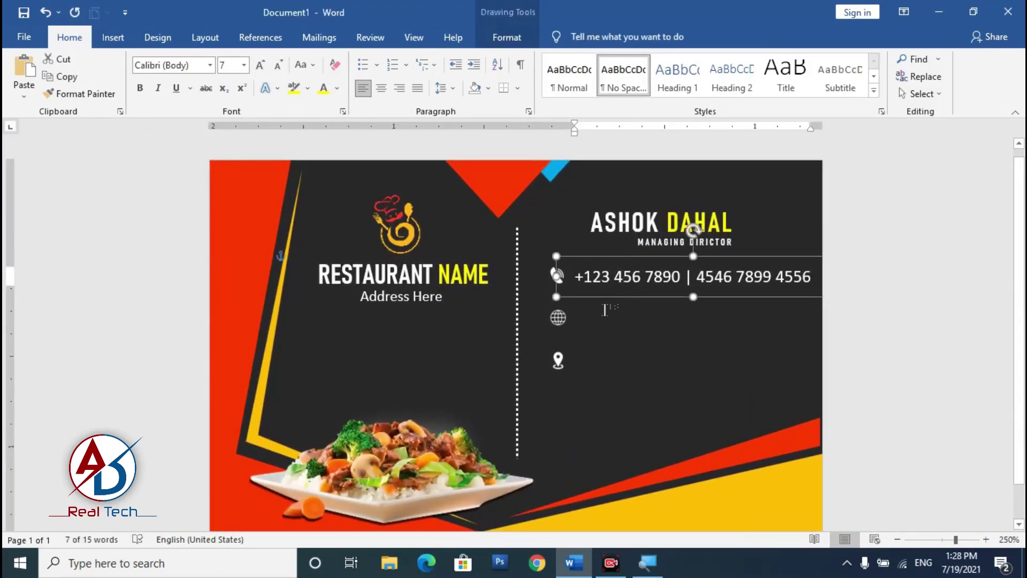
drag(644, 292, 614, 303)
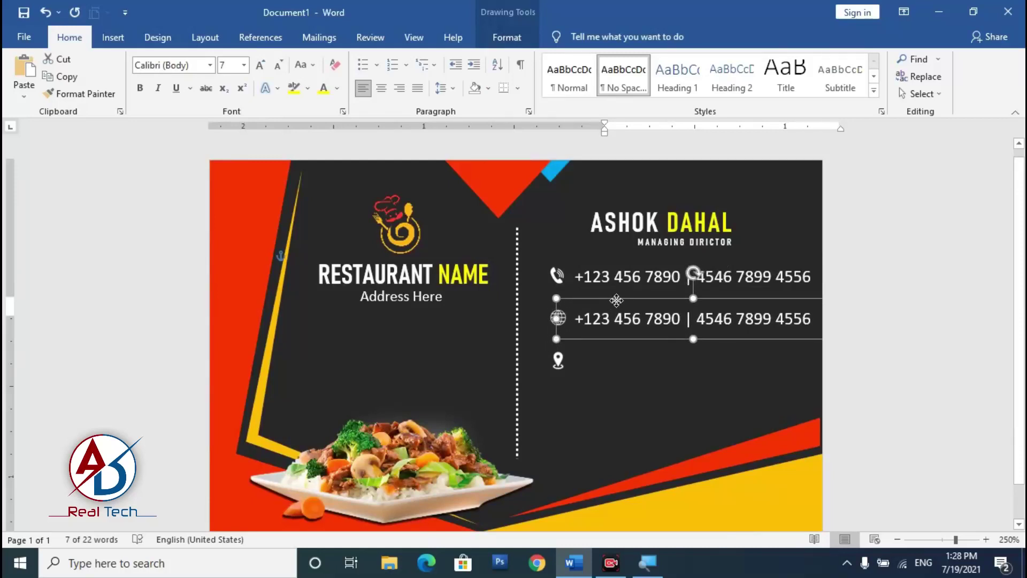
click(623, 320)
triple_click(618, 323)
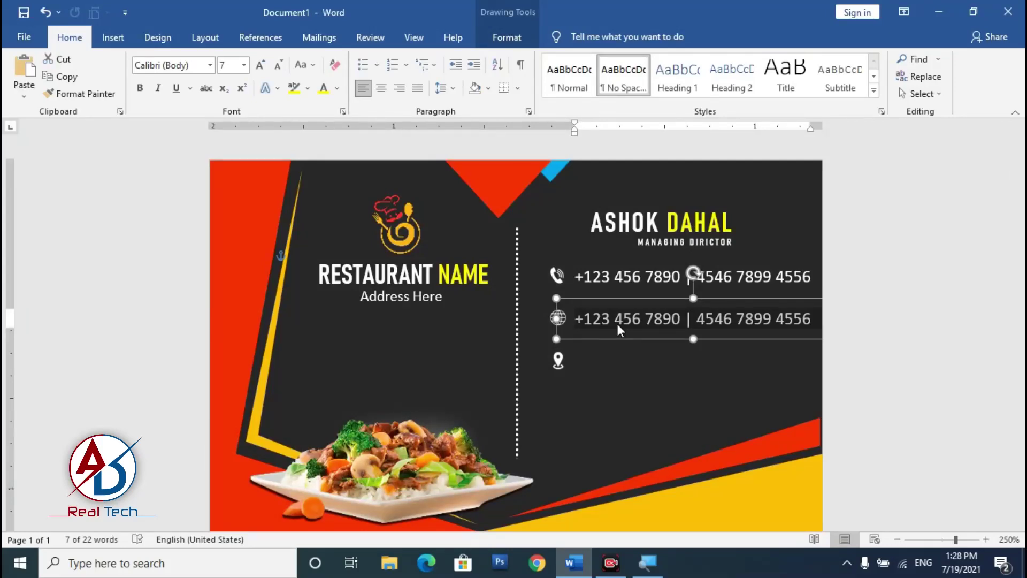
text(www.website.com.np | restaurant@gmai.com)
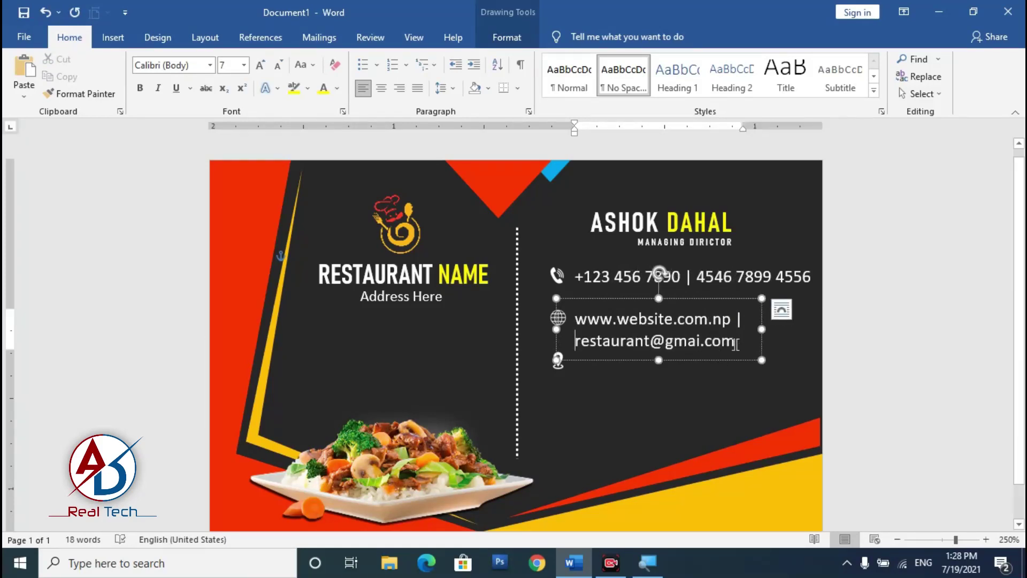
click(617, 320)
text(restaurant)
key(End)
key(BackSpace)
key(BackSpace)
drag(753, 359, 734, 396)
Step: Fill the box beside the pin with 'Type your location on here', 'Address Line 1', 'Address Line 2' at size 6
click(703, 376)
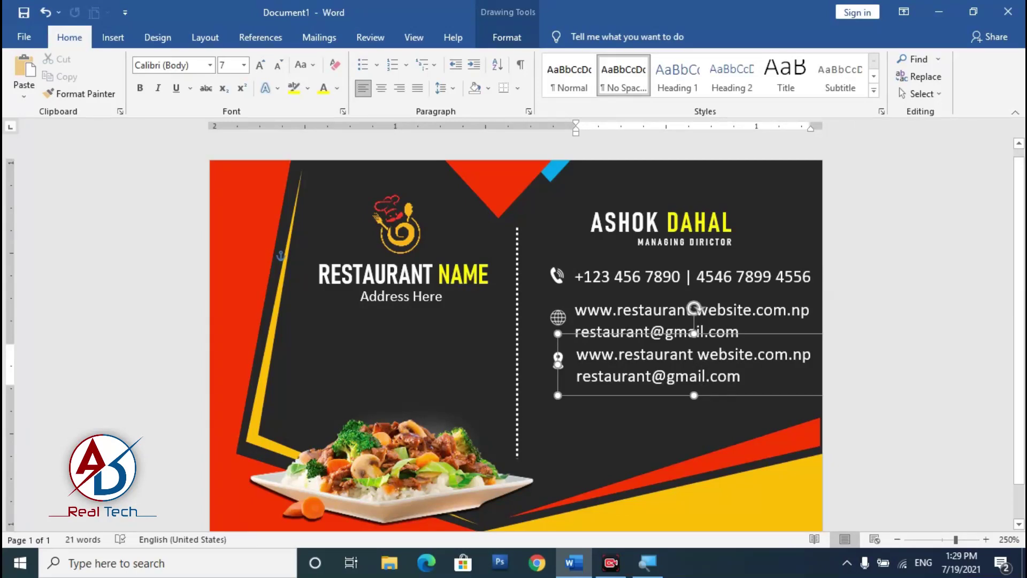
key(ctrl+a)
text(Type your loc)
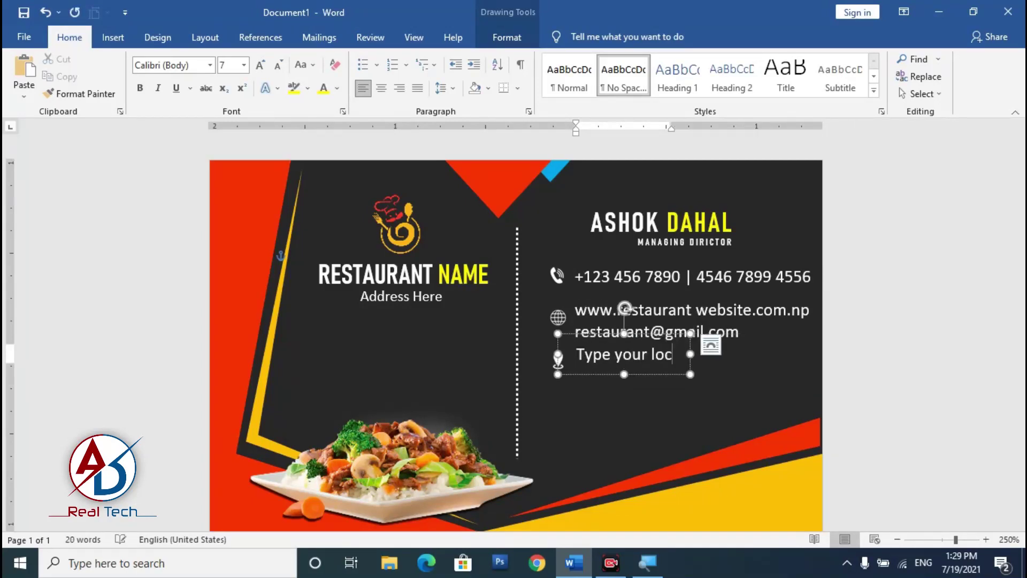
text(ation on here Address Line 1)
text( Address Line 2)
key(ctrl+a)
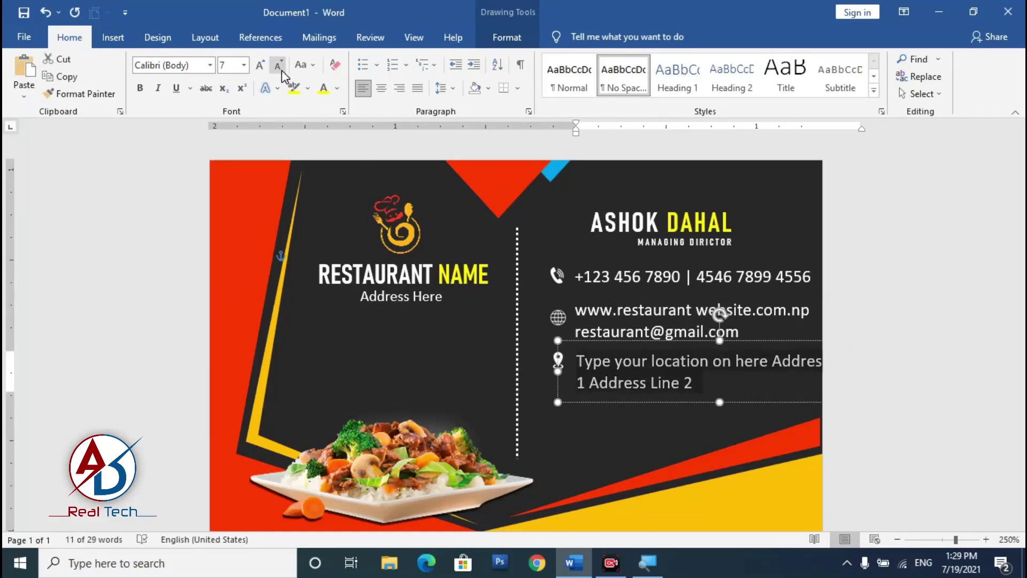
click(278, 64)
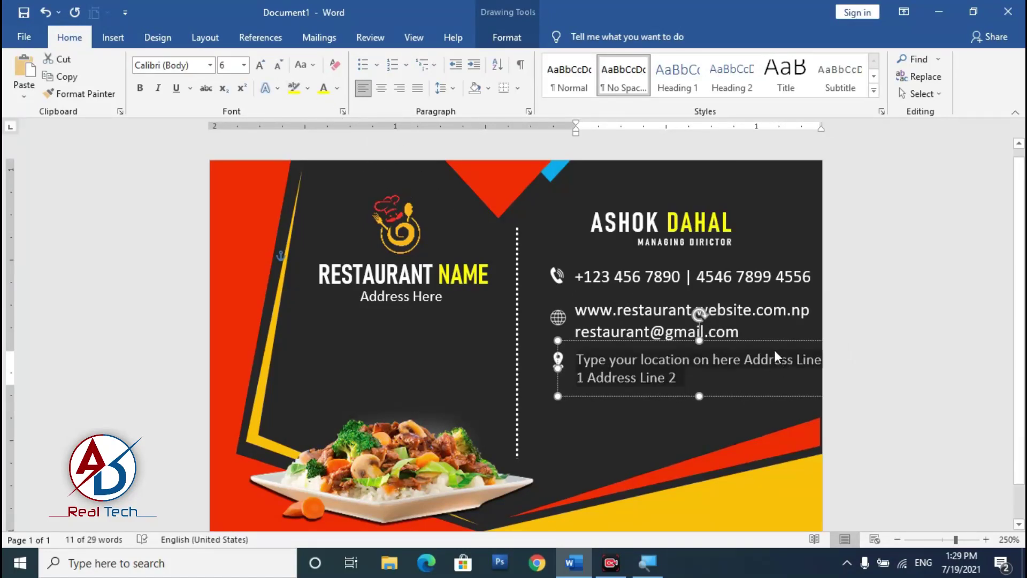
scroll(699, 361, up, 3)
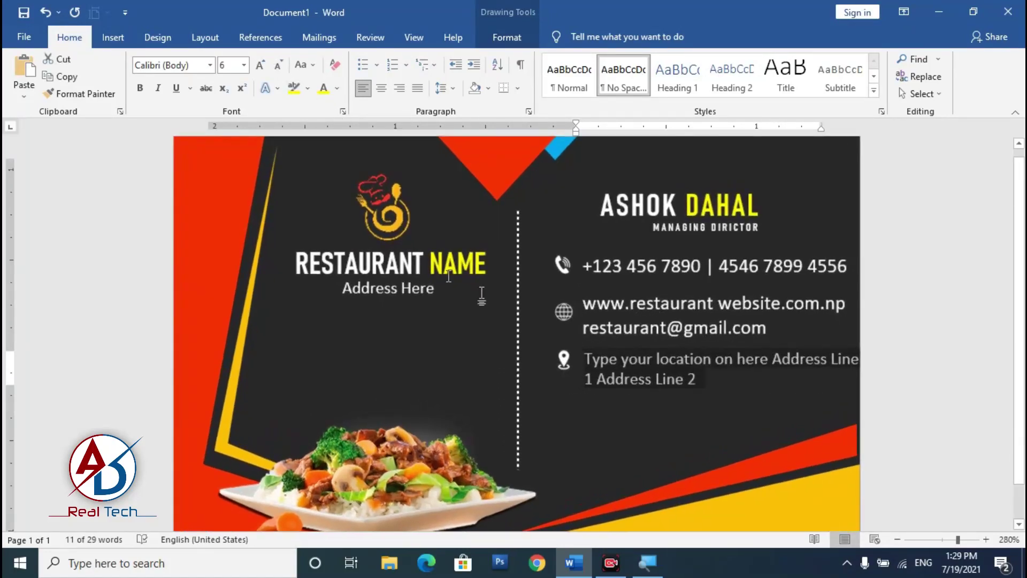
click(561, 364)
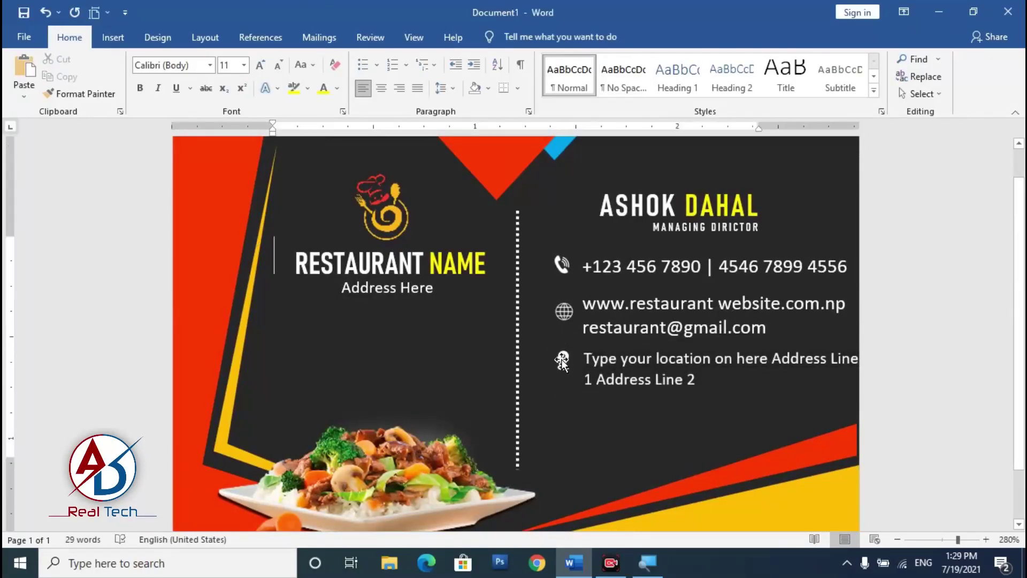
click(561, 359)
Step: Nudge the pin, globe and phone icons slightly to the left
drag(562, 365, 556, 365)
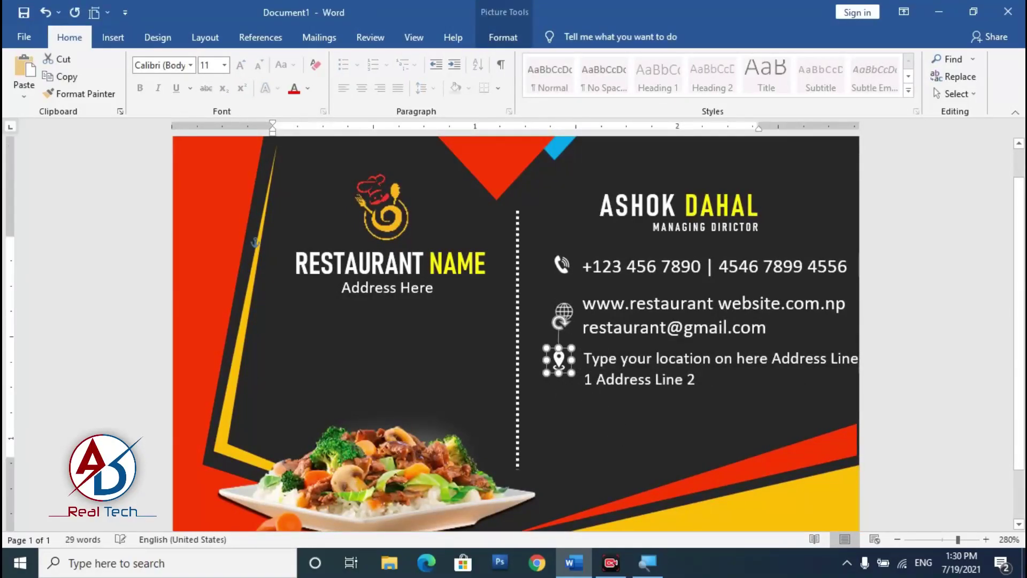
click(560, 313)
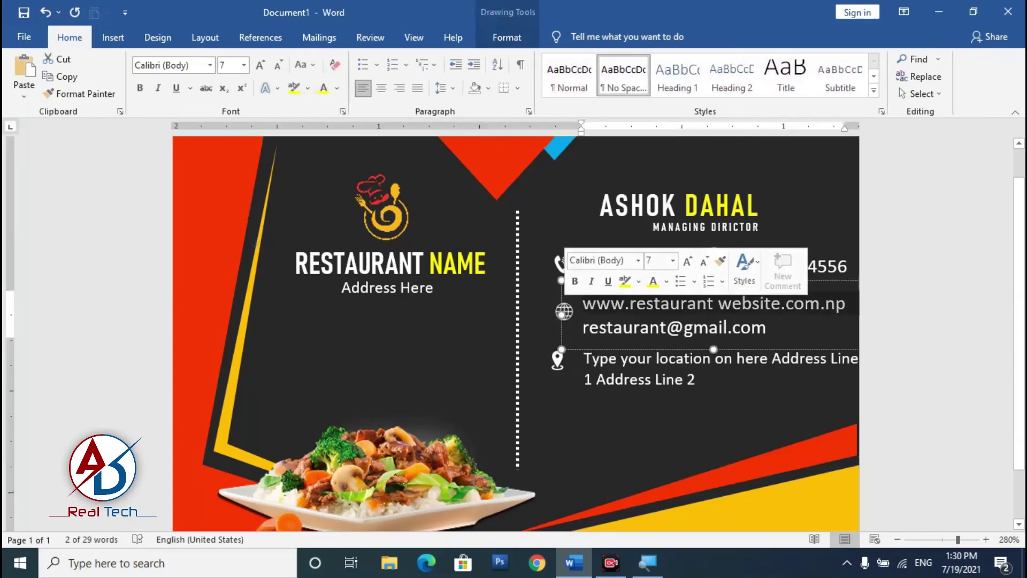
click(555, 314)
key(Left)
key(Left)
key(Left)
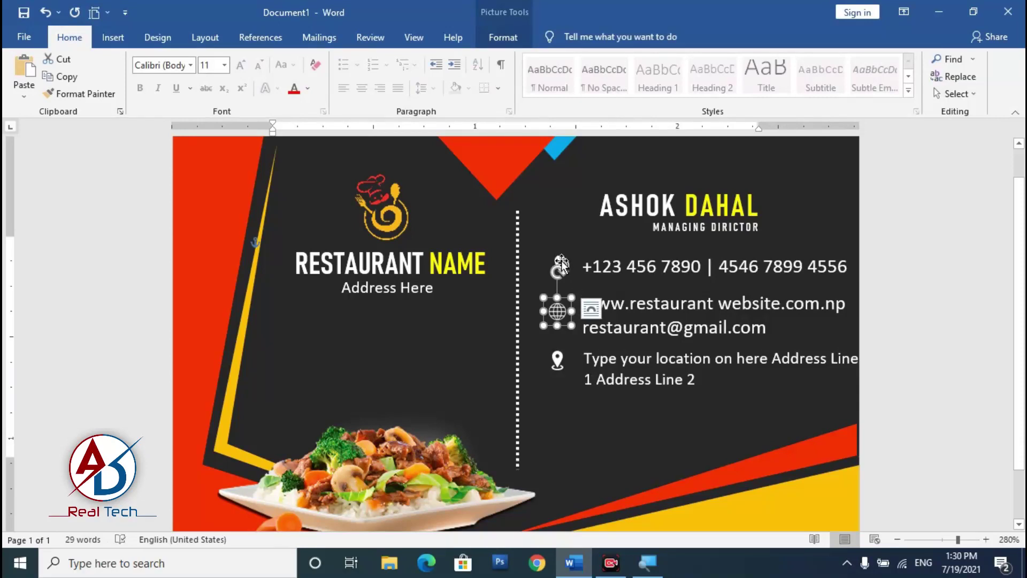
click(561, 261)
key(Left)
key(Left)
key(Left)
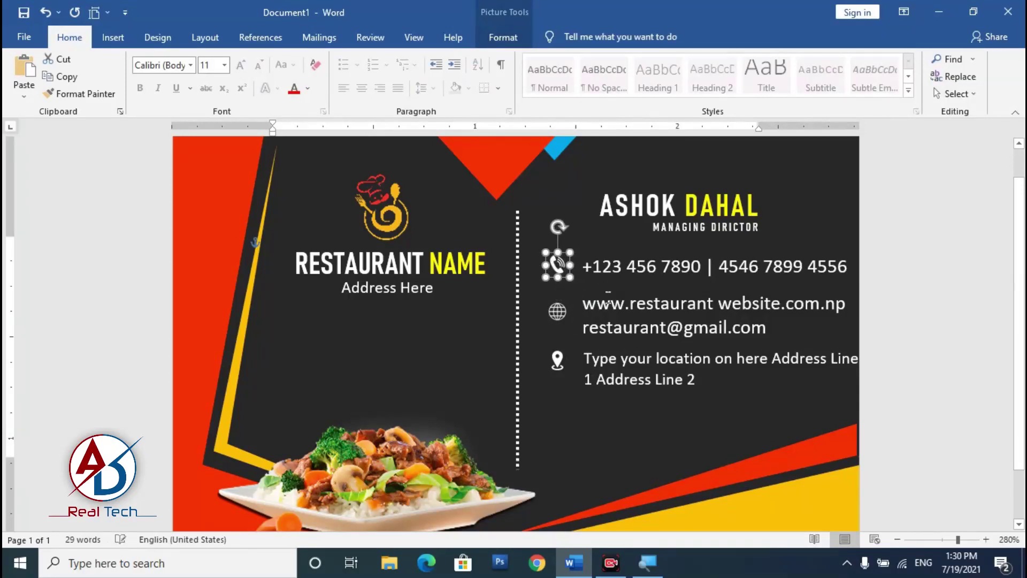
Step: Keep the phone text at size 7, set website/email text to 6, and shift both text boxes left
click(615, 289)
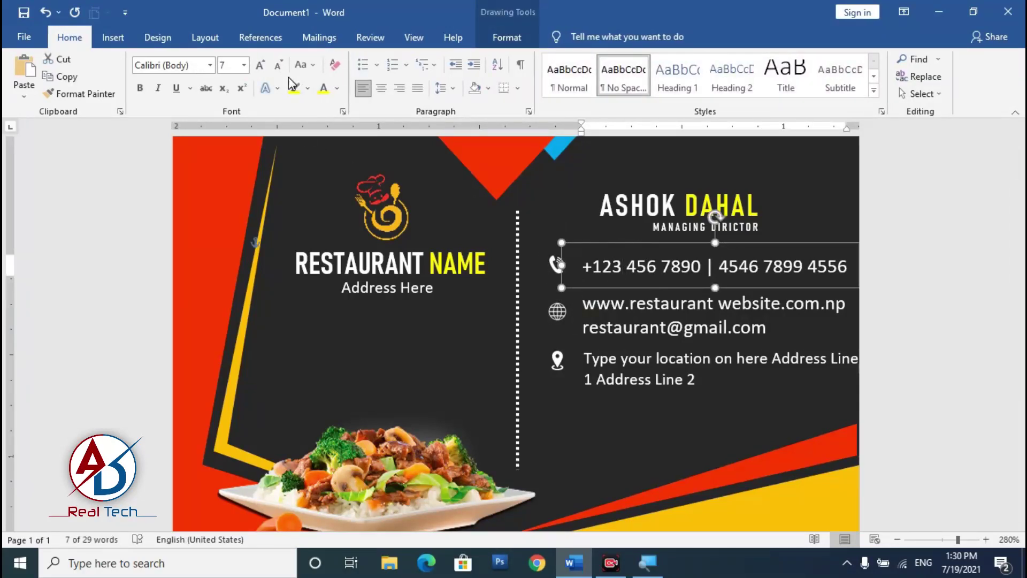
click(278, 65)
key(ctrl+])
click(640, 328)
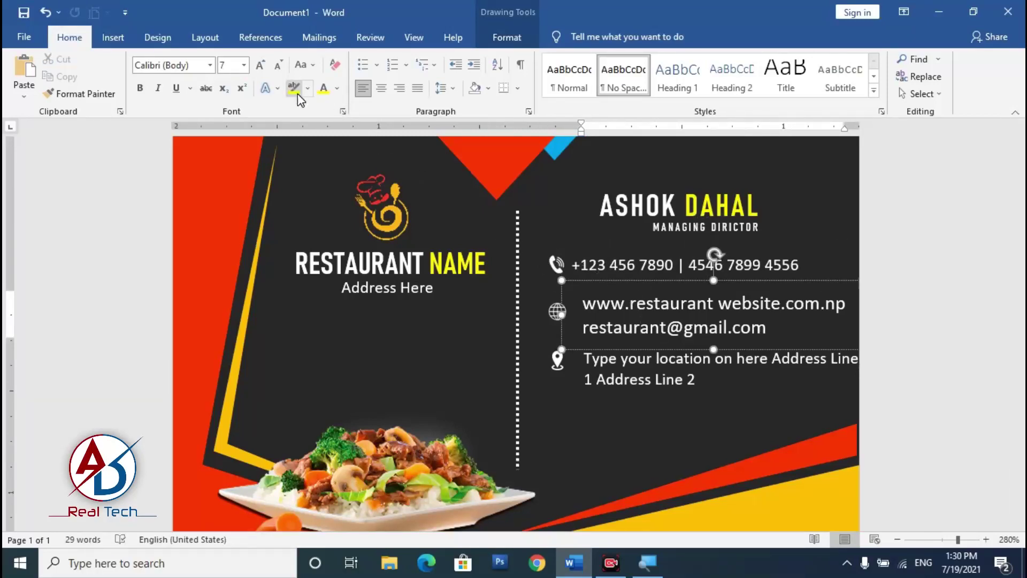
key(ctrl+a)
click(278, 65)
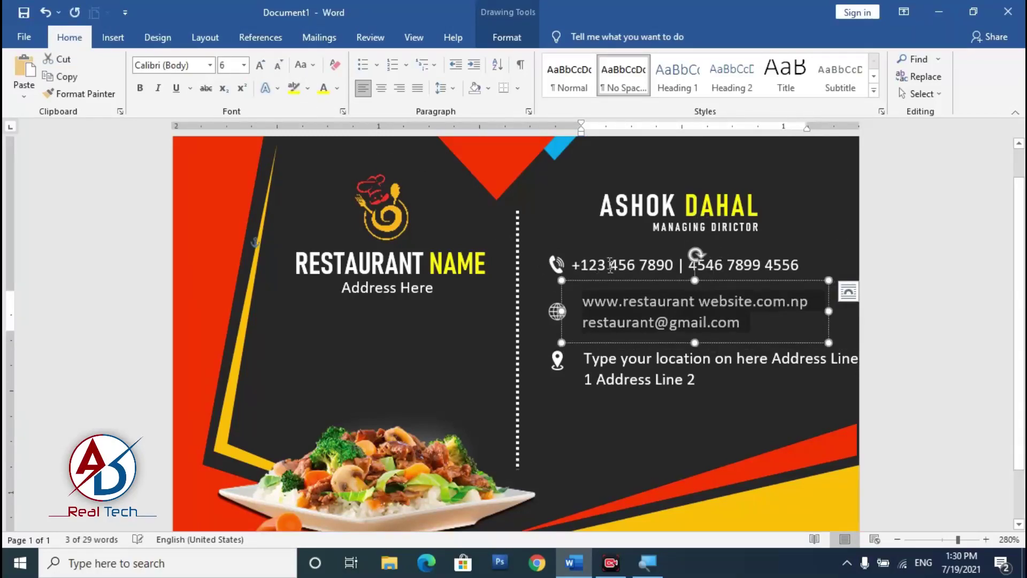
drag(618, 284, 610, 282)
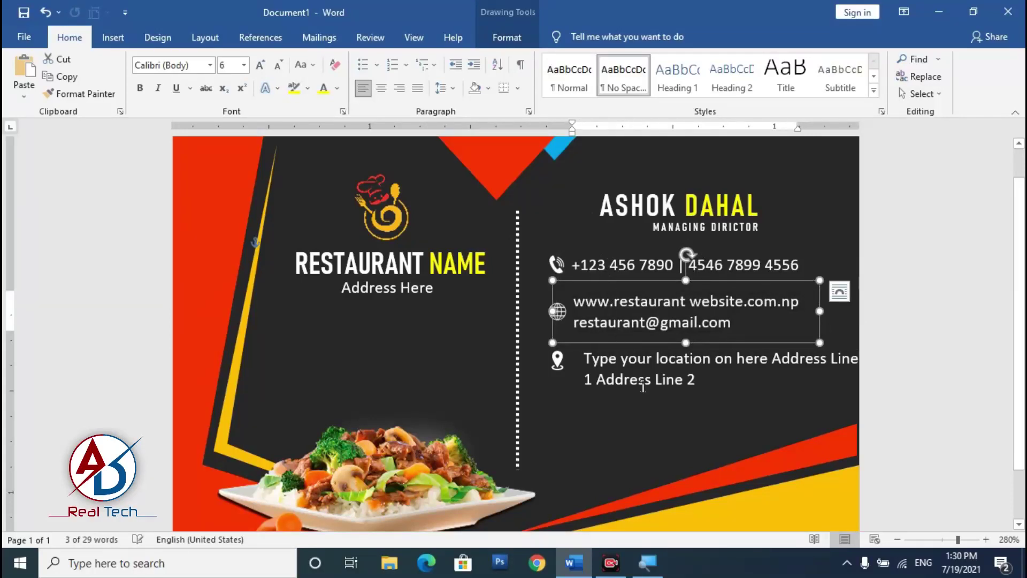
click(626, 340)
drag(626, 340, 617, 332)
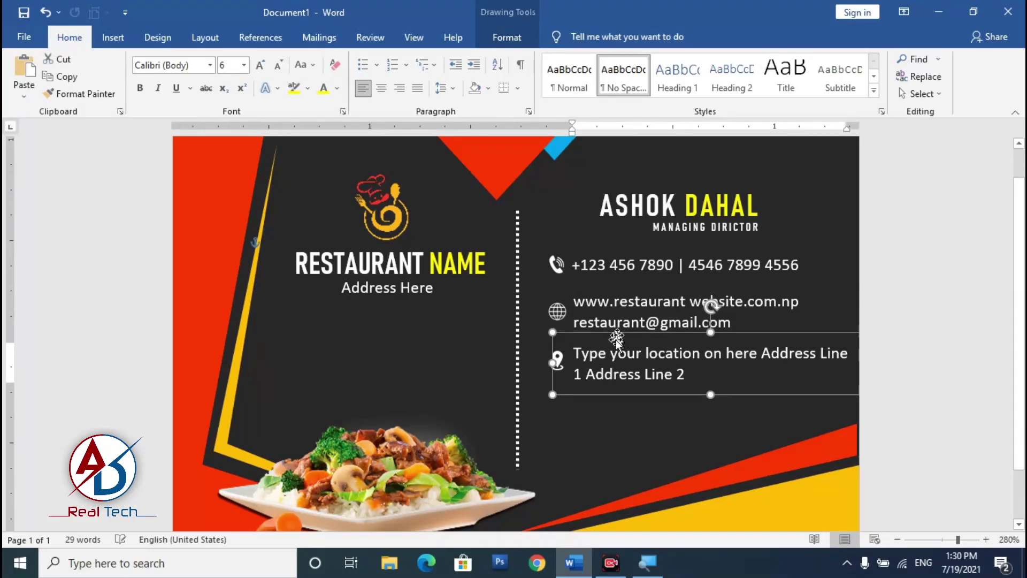
click(807, 389)
scroll(807, 389, down, 16)
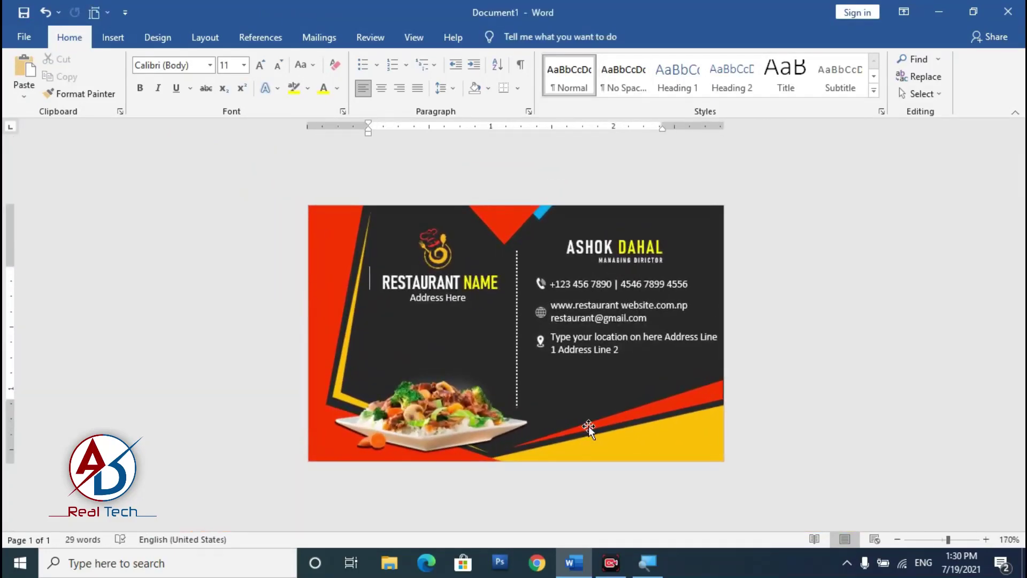
scroll(588, 428, up, 5)
Step: Try marquee-selecting the contact items, undoing an accidental move of the RESTAURANT NAME text
click(921, 94)
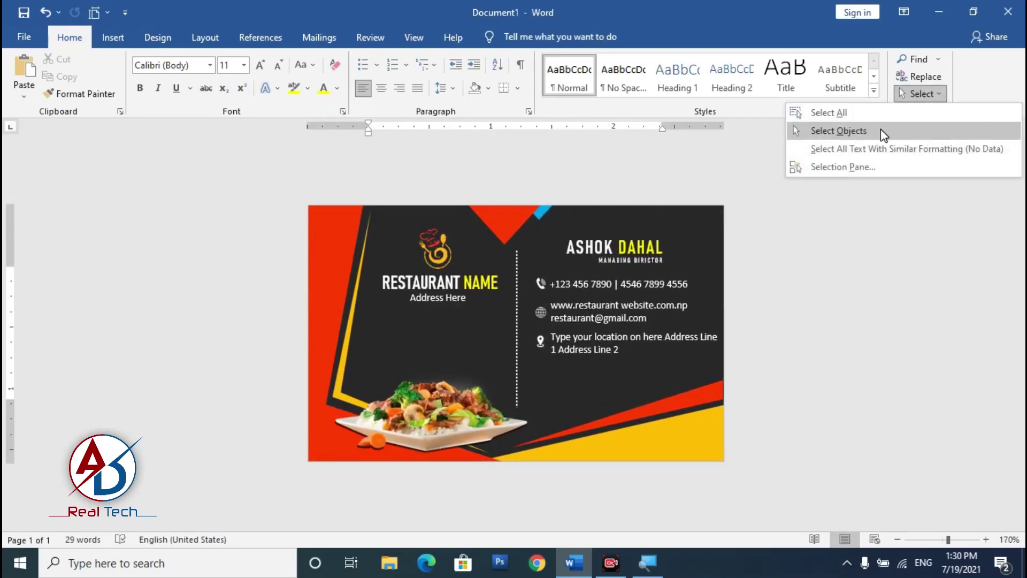
click(888, 134)
mouse_move(525, 265)
mouse_down()
mouse_move(717, 405)
mouse_move(851, 419)
mouse_up()
drag(497, 273, 682, 371)
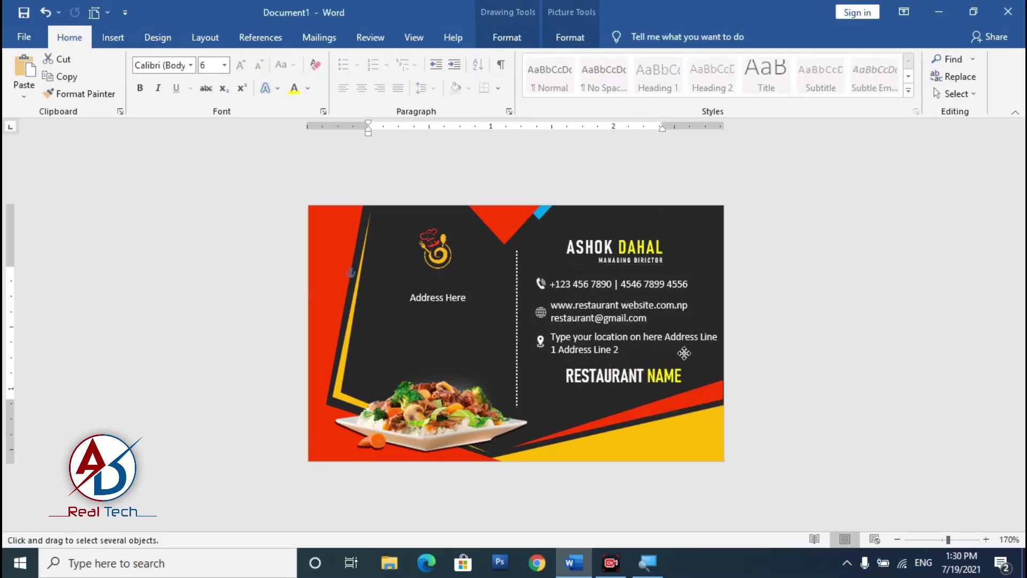
key(ctrl+z)
Step: Marquee-select all contact icons and lines, nudge them down and left, then turn Select Objects off
click(920, 94)
click(886, 134)
drag(492, 247, 770, 397)
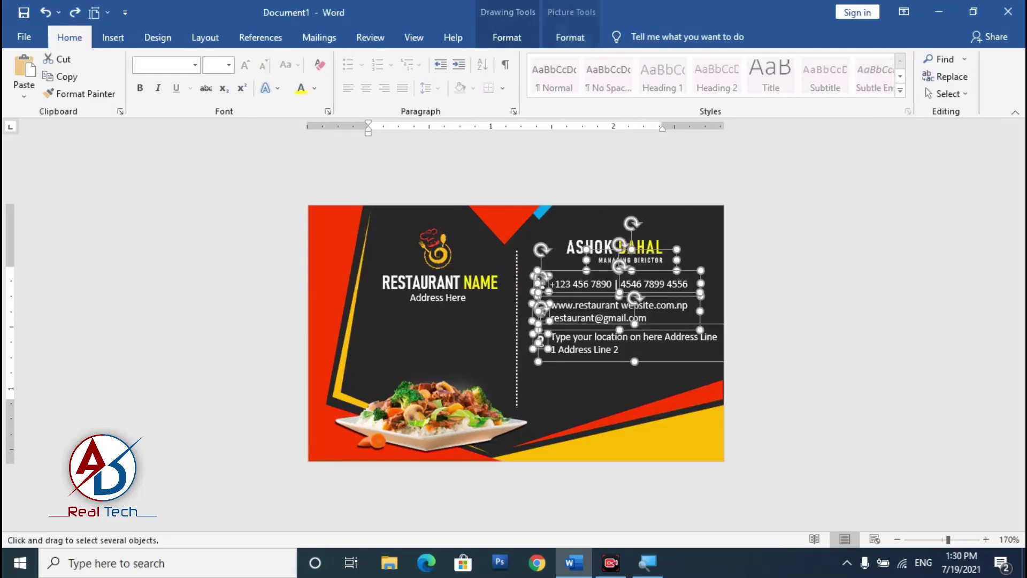
key(Down)
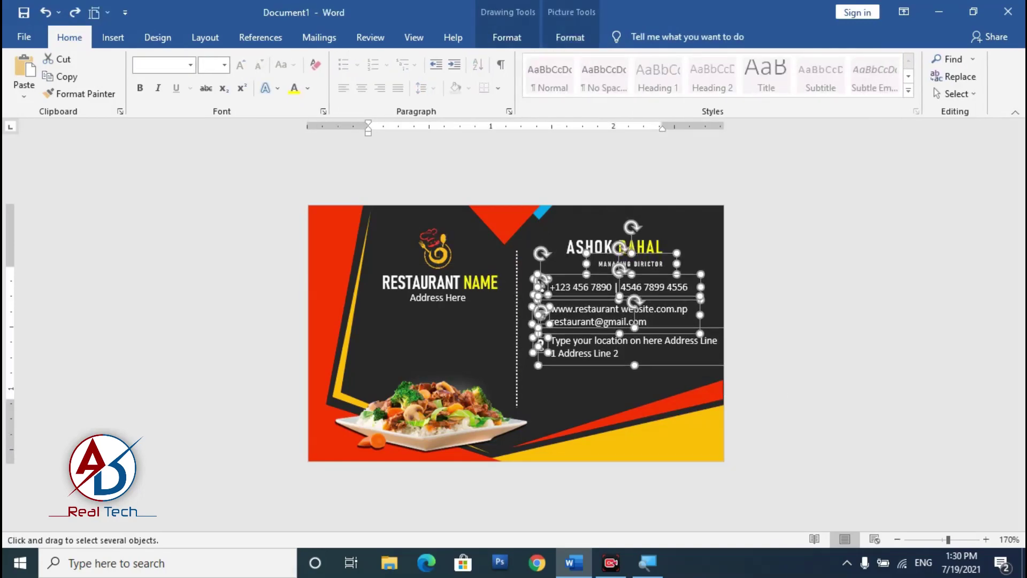
key(Down)
key(Left)
key(Left)
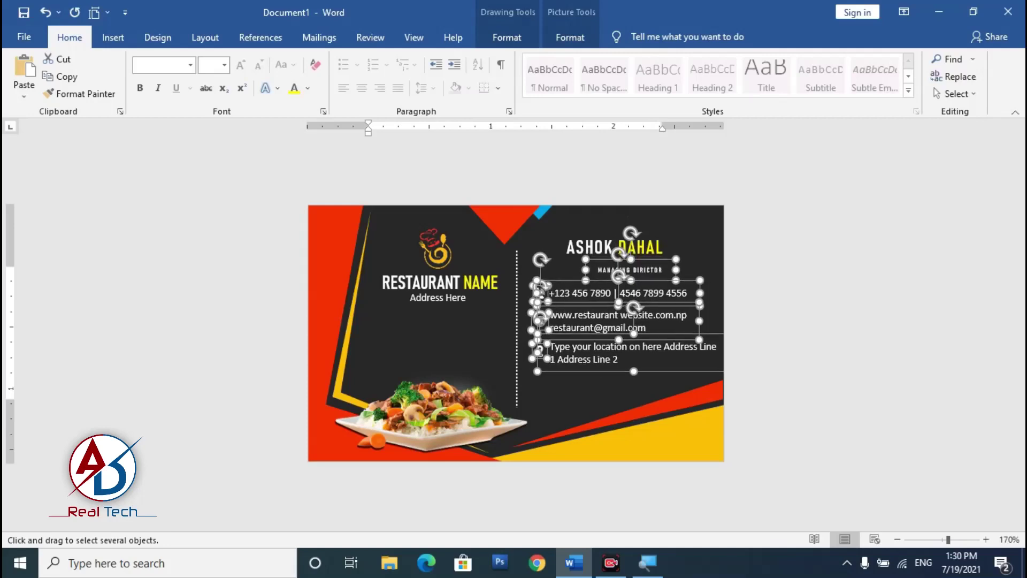
key(Down)
key(Left)
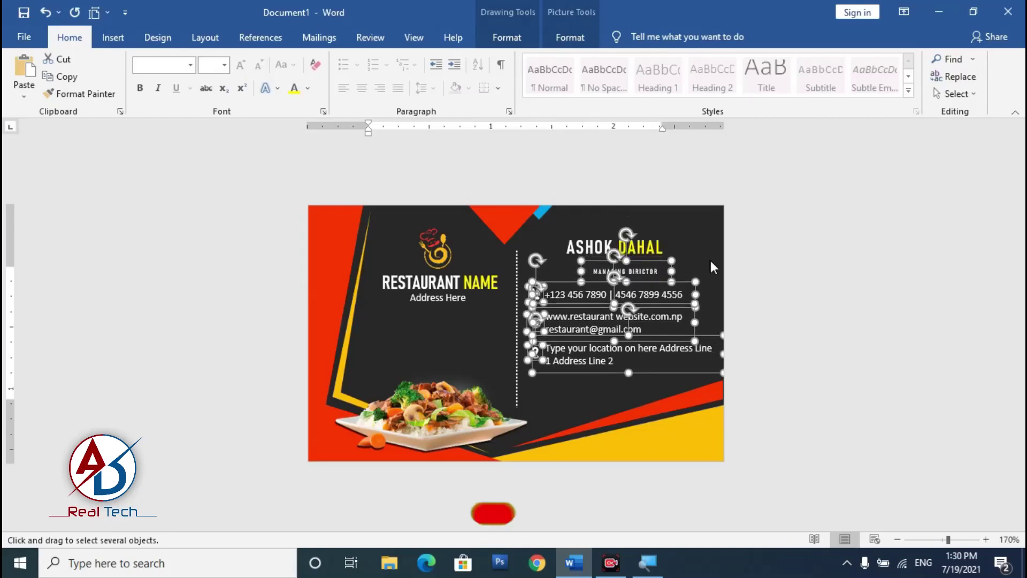
click(954, 94)
click(916, 139)
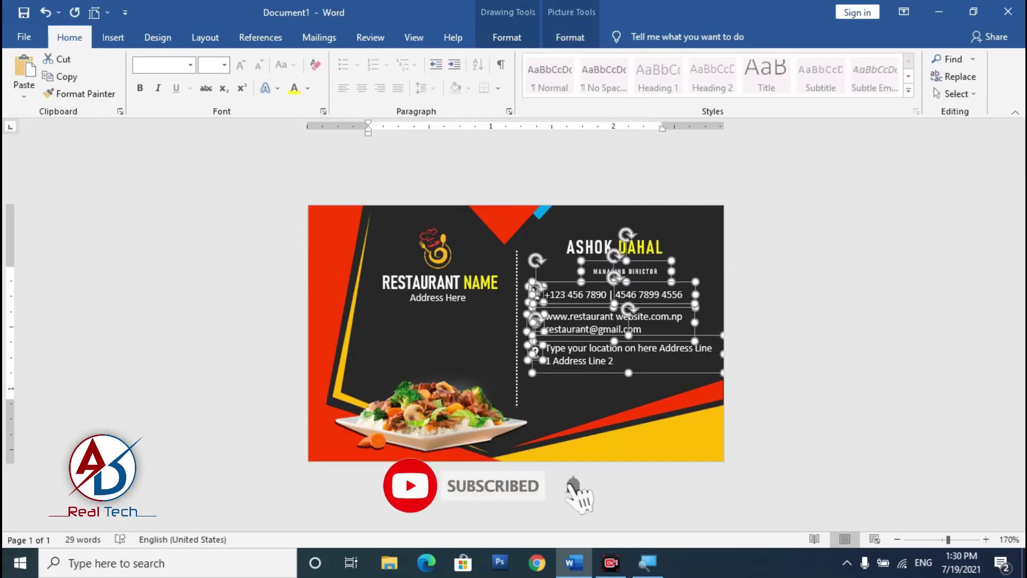
Step: Move the MANAGING DIRECTOR title slightly up and to the right
click(667, 262)
drag(652, 256, 658, 252)
click(666, 305)
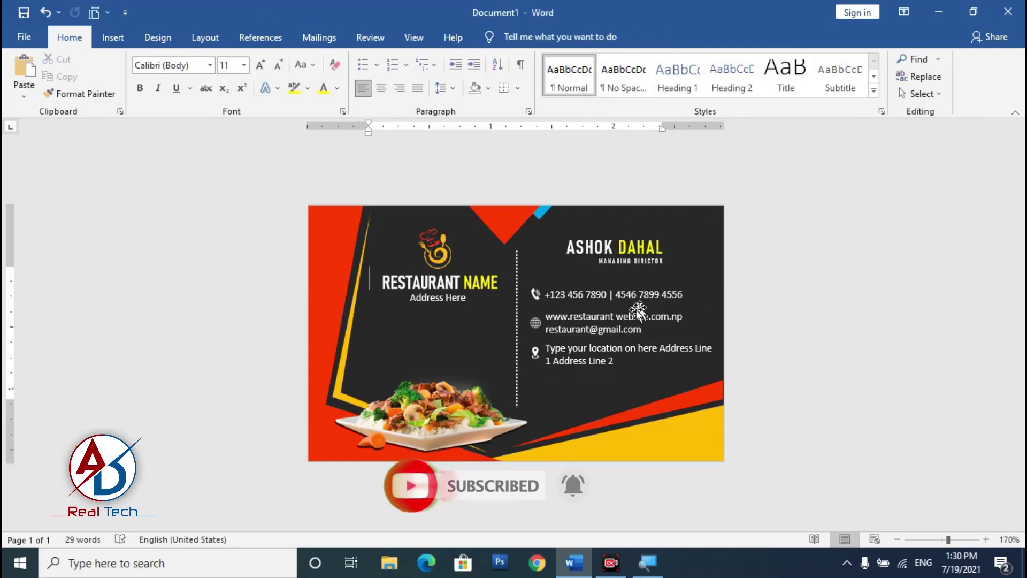
scroll(651, 306, down, 6)
scroll(599, 352, up, 9)
scroll(599, 352, down, 3)
scroll(421, 385, up, 1)
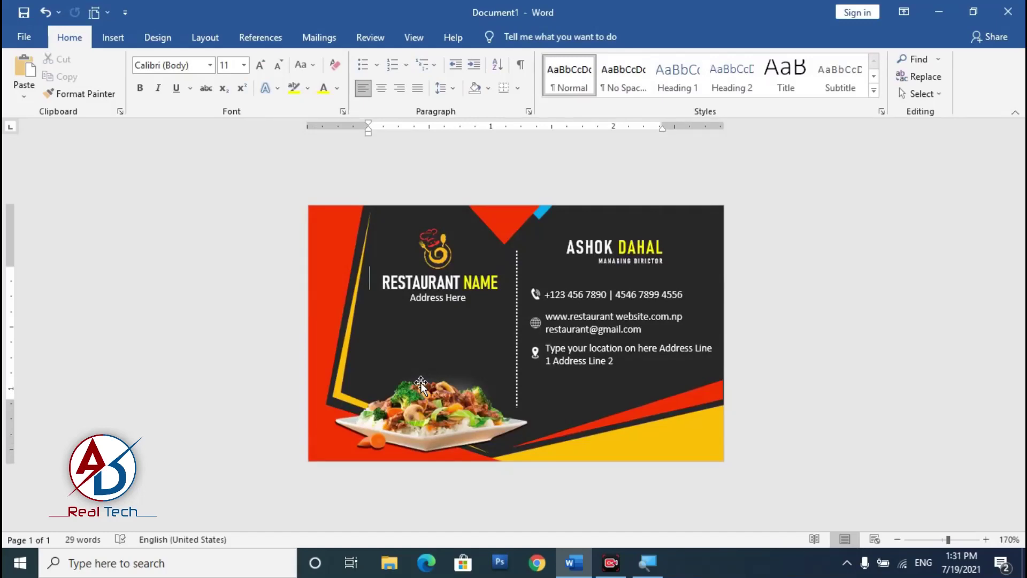